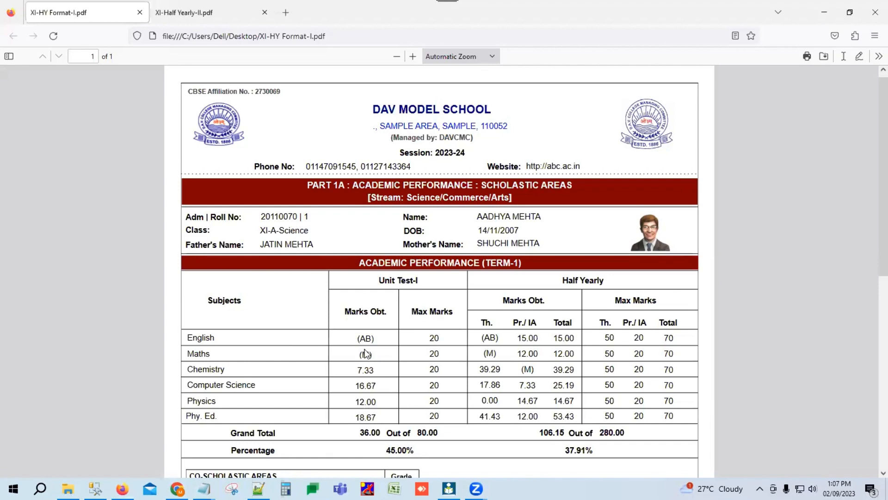
Review the XI-HY Format-I.pdf report card, from the student details and marks through co-scholastic grades, remarks, attendance and signatures
{"action": "scroll", "coordinate": [382, 347], "scroll_direction": "down", "scroll_amount": 3}
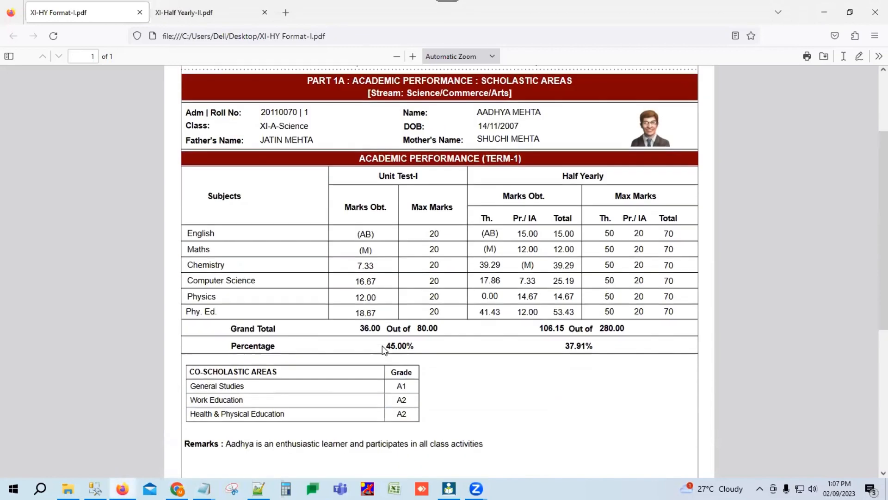
{"action": "scroll", "coordinate": [382, 347], "scroll_direction": "up", "scroll_amount": 4}
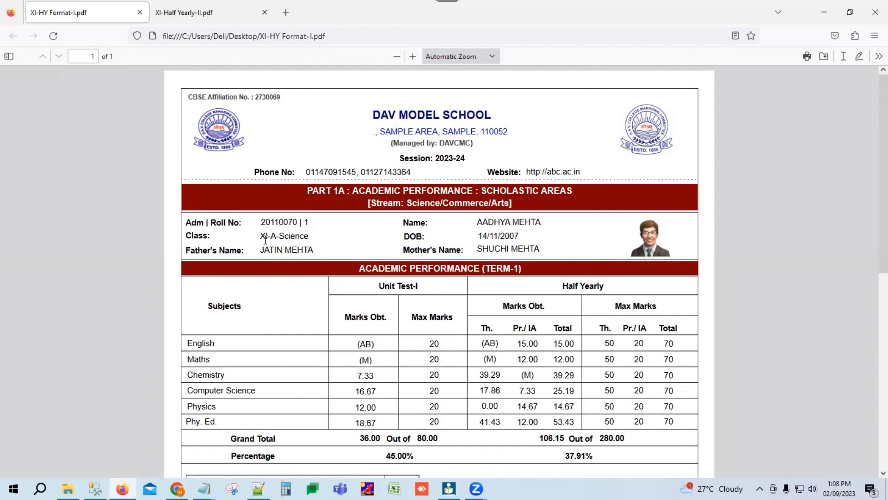
{"action": "scroll", "coordinate": [240, 236], "scroll_direction": "down", "scroll_amount": 3}
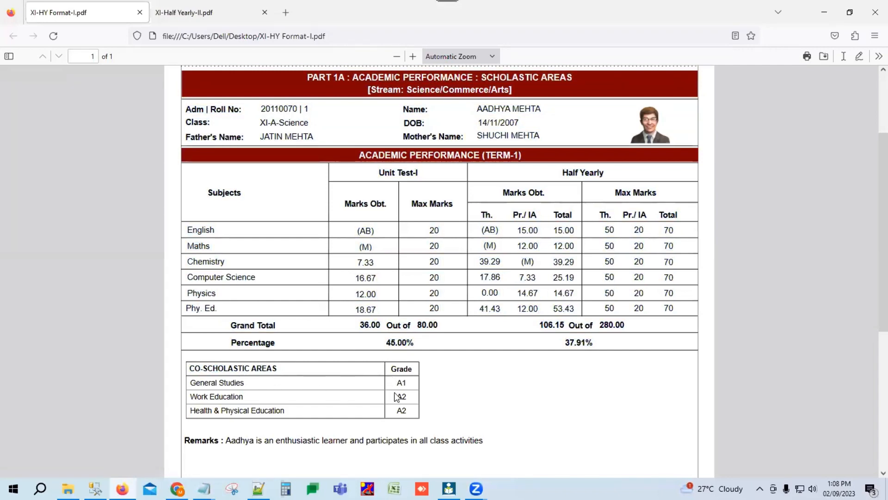
{"action": "scroll", "coordinate": [399, 397], "scroll_direction": "down", "scroll_amount": 2}
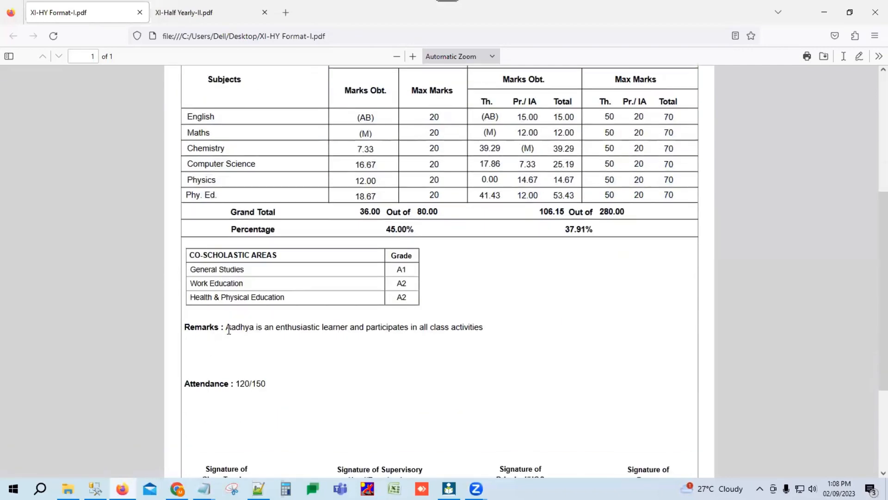
{"action": "scroll", "coordinate": [231, 383], "scroll_direction": "down", "scroll_amount": 2}
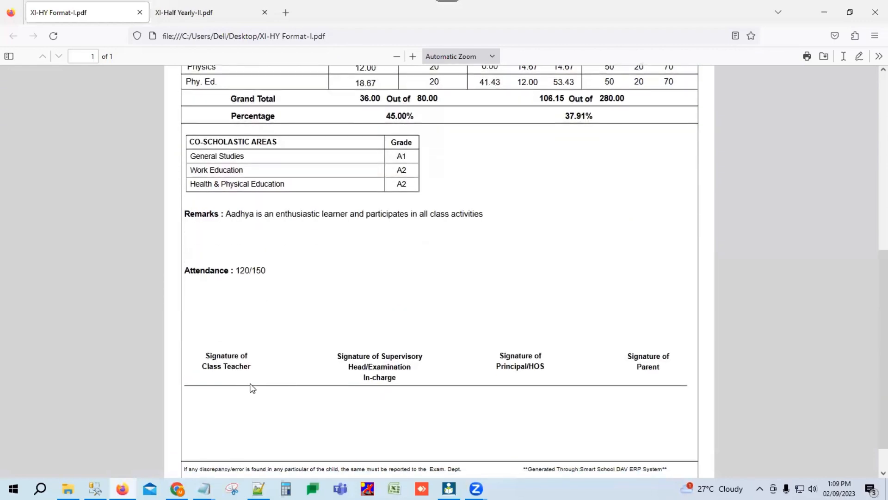
{"action": "scroll", "coordinate": [362, 333], "scroll_direction": "up", "scroll_amount": 5}
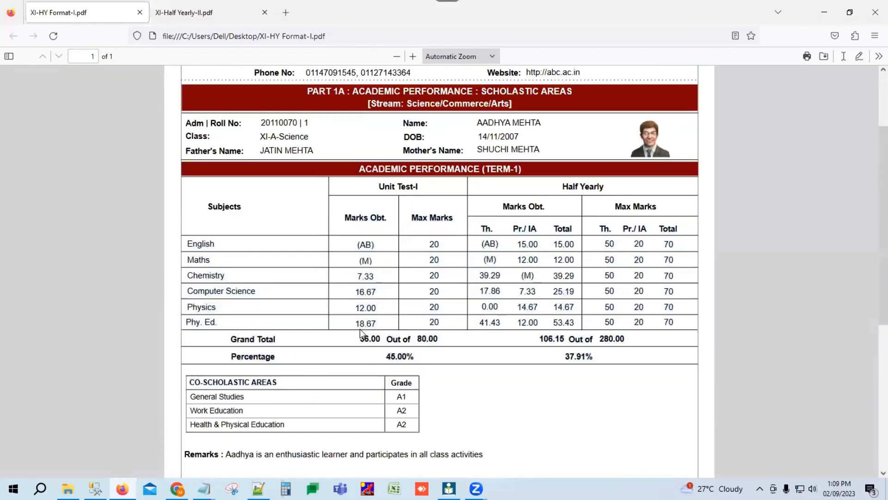
Review the XI-Half Yearly-II.pdf report card, including its Unit Test-I, Unit Test-II and Half Yearly marks, remarks and signature area
{"action": "left_click", "coordinate": [199, 14]}
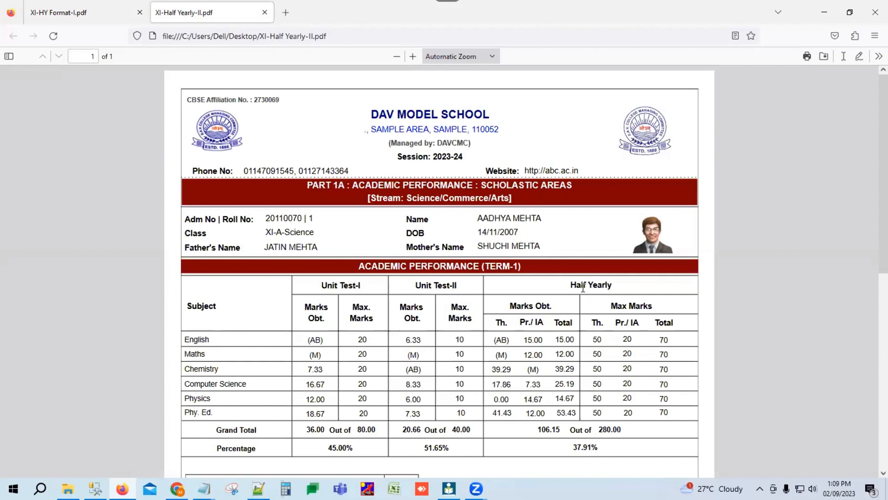
{"action": "scroll", "coordinate": [580, 295], "scroll_direction": "down", "scroll_amount": 5}
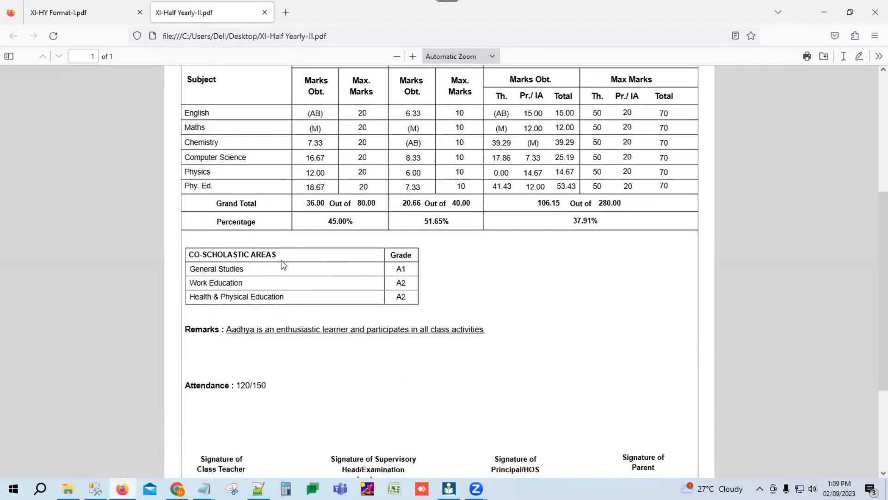
{"action": "scroll", "coordinate": [231, 385], "scroll_direction": "down", "scroll_amount": 1}
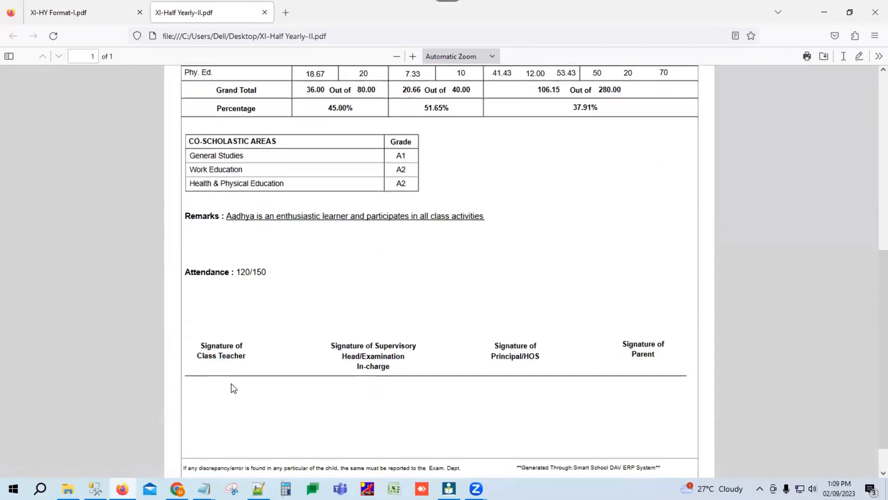
{"action": "scroll", "coordinate": [232, 387], "scroll_direction": "up", "scroll_amount": 5}
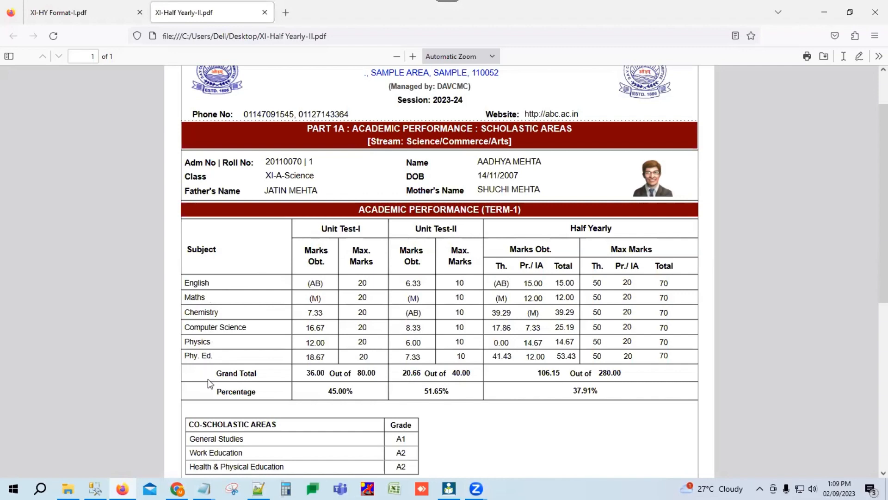
{"action": "scroll", "coordinate": [238, 353], "scroll_direction": "up", "scroll_amount": 2}
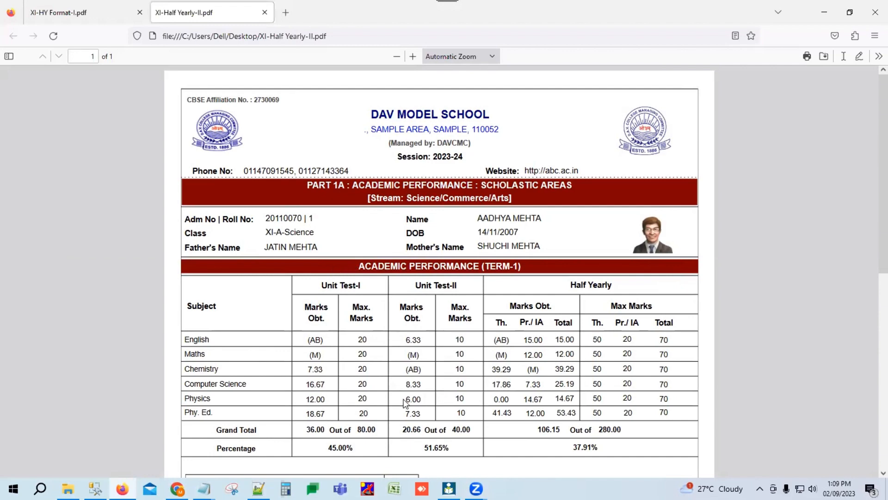
Switch to the SMART SCHOOL ERP and open the Exam Class Subject Term form, repositioning its window
{"action": "left_click", "coordinate": [449, 489]}
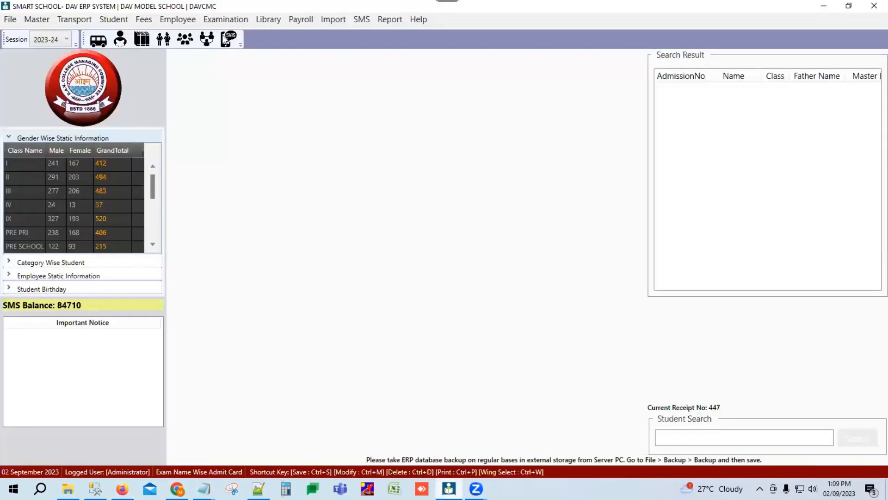
{"action": "left_click", "coordinate": [228, 19]}
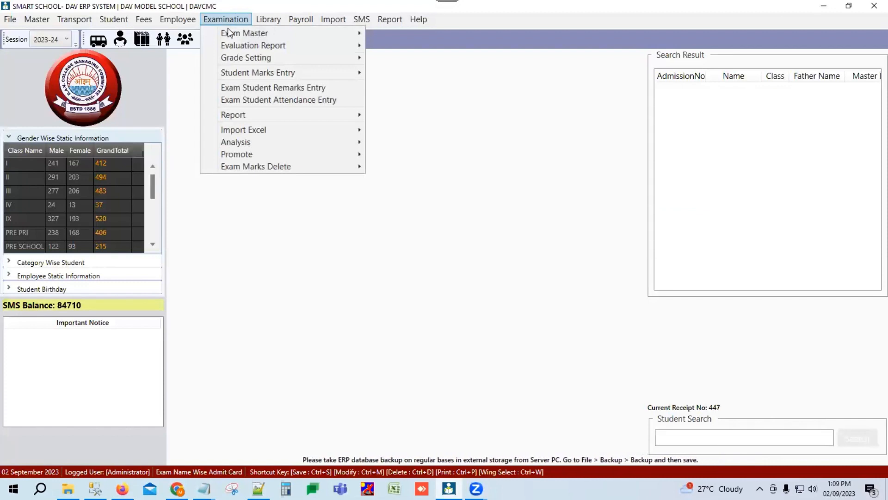
{"action": "mouse_move", "coordinate": [227, 29]}
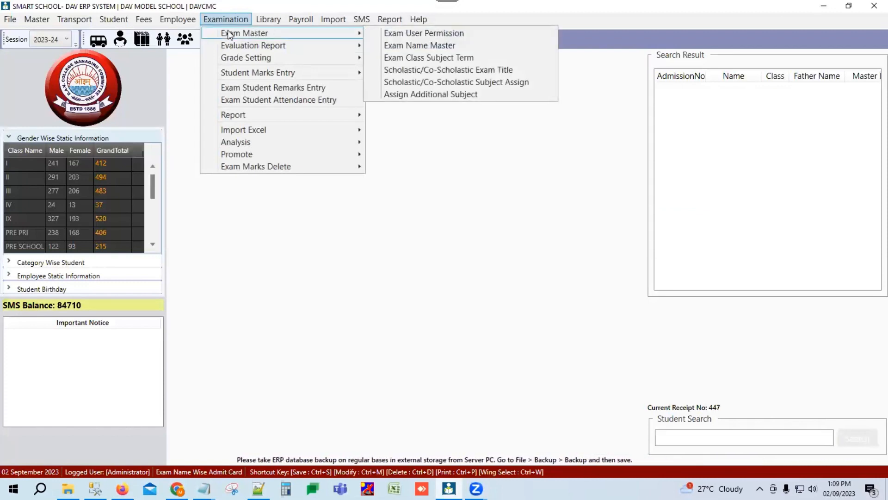
{"action": "left_click", "coordinate": [411, 58]}
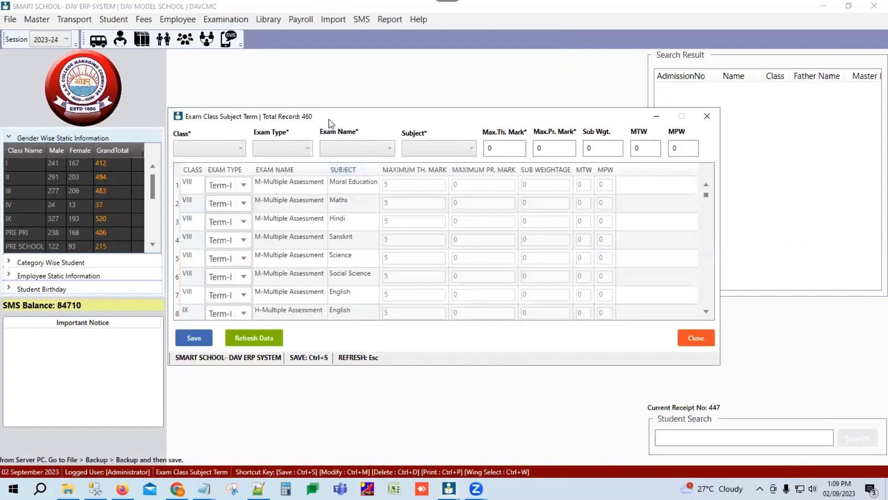
{"action": "left_click_drag", "start_coordinate": [328, 121], "coordinate": [301, 94]}
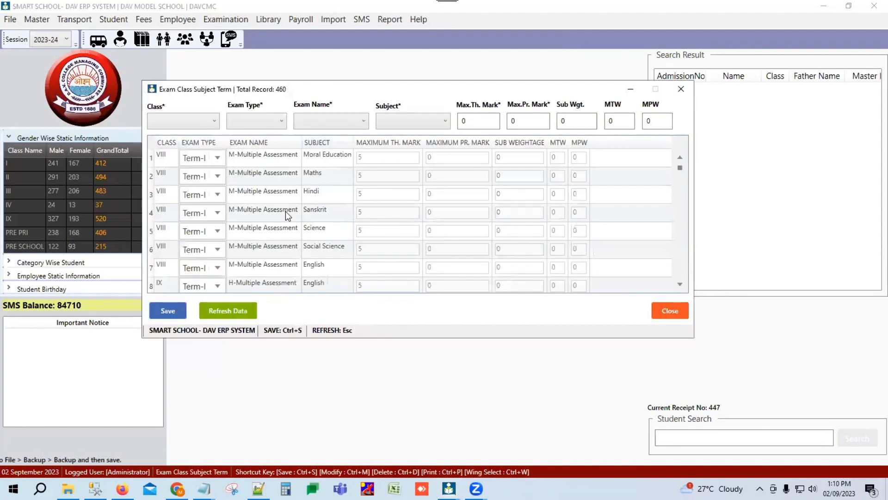
Set the class to XI-Science and the exam type to Term-I in the Exam Class Subject Term form
{"action": "left_click", "coordinate": [201, 122]}
{"action": "scroll", "coordinate": [195, 176], "scroll_direction": "down", "scroll_amount": 2}
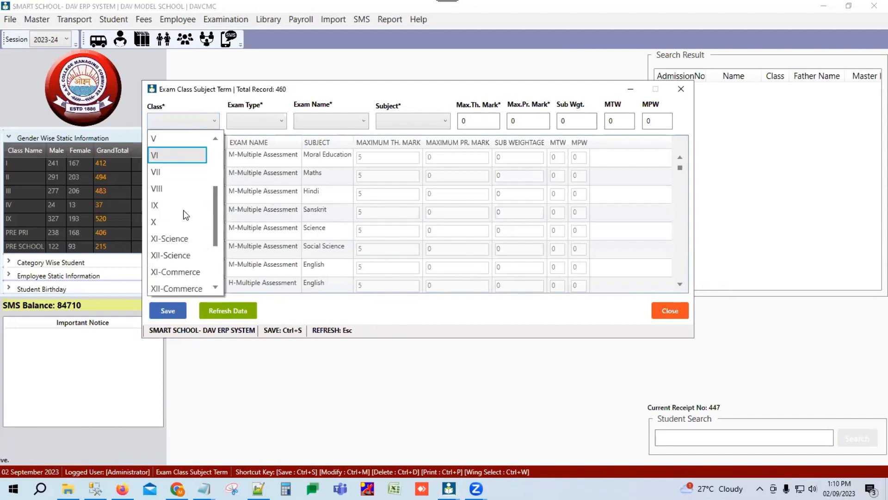
{"action": "left_click", "coordinate": [165, 239]}
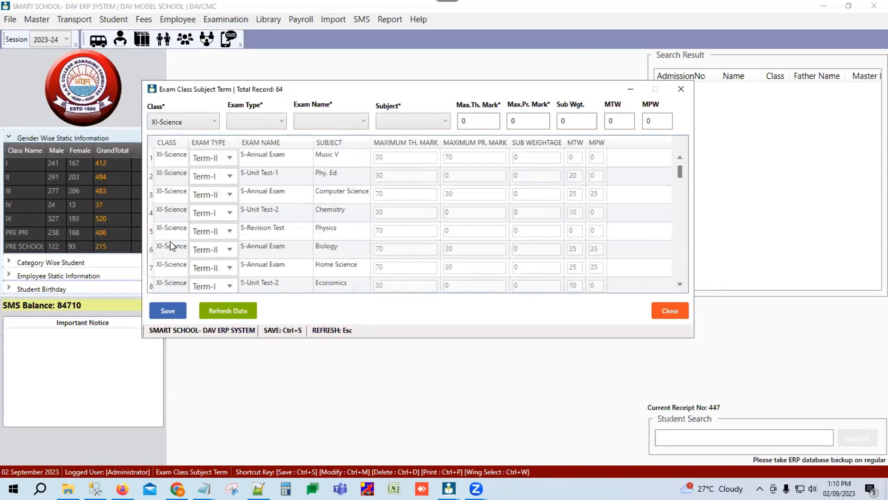
{"action": "left_click", "coordinate": [268, 119]}
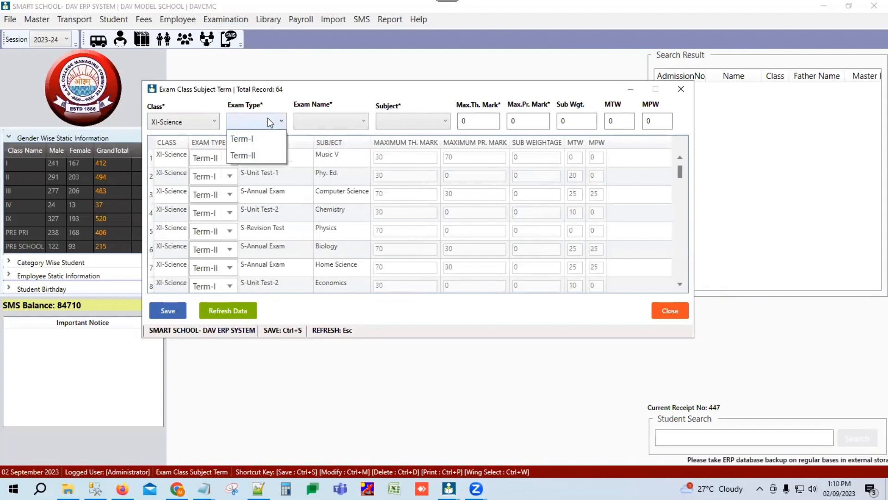
{"action": "left_click", "coordinate": [246, 140]}
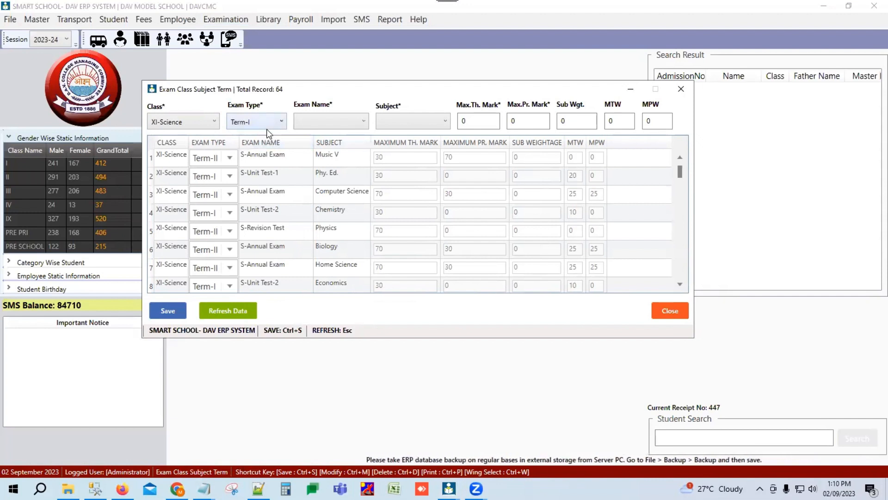
Choose S-Unit Test-1 as the exam name to list its subject marks for XI-Science
{"action": "left_click", "coordinate": [332, 122]}
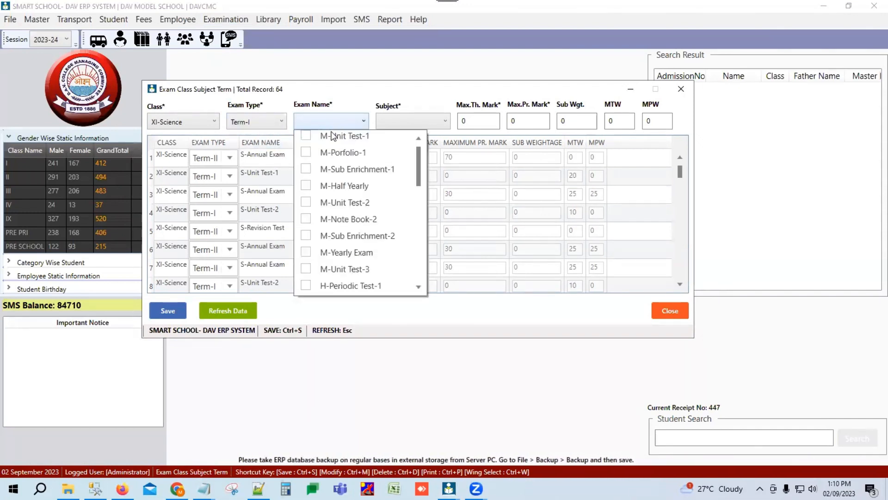
{"action": "scroll", "coordinate": [335, 204], "scroll_direction": "down", "scroll_amount": 2}
{"action": "scroll", "coordinate": [335, 202], "scroll_direction": "down", "scroll_amount": 5}
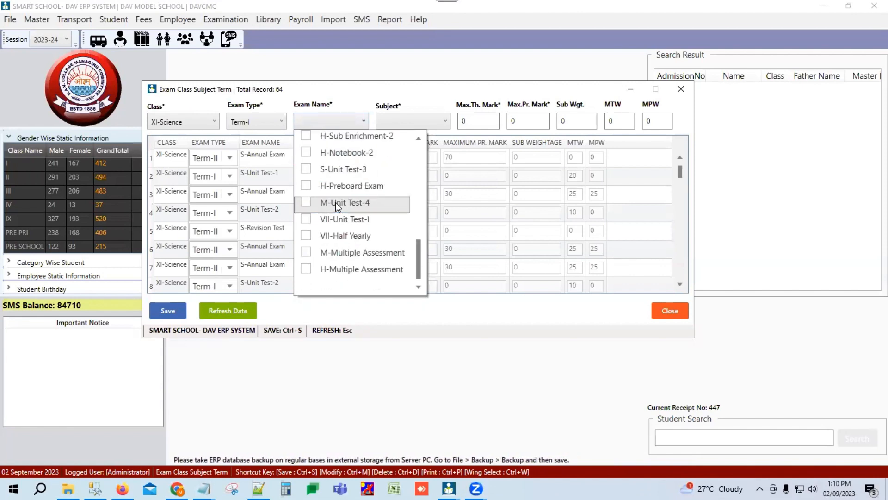
{"action": "scroll", "coordinate": [352, 229], "scroll_direction": "up", "scroll_amount": 2}
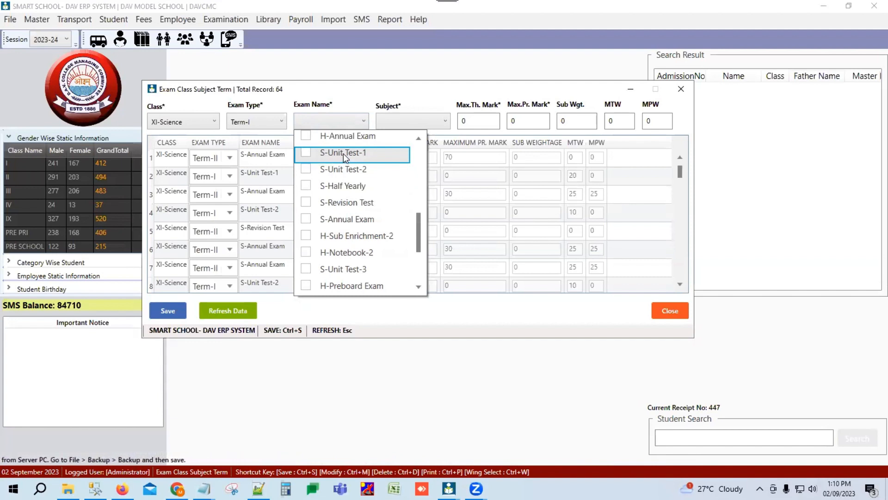
{"action": "left_click", "coordinate": [307, 154]}
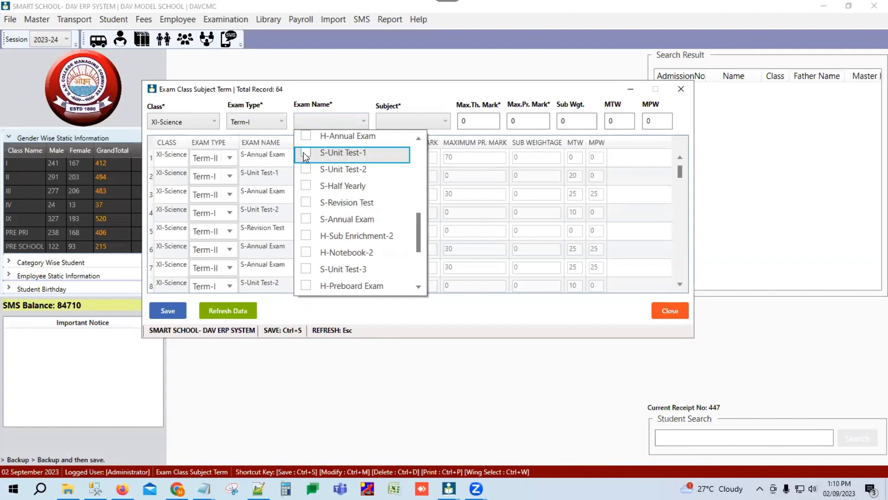
{"action": "left_click", "coordinate": [345, 154]}
Examine the subject choices and the maximum theory mark and MTW entry fields for S-Unit Test-1
{"action": "left_click", "coordinate": [405, 118]}
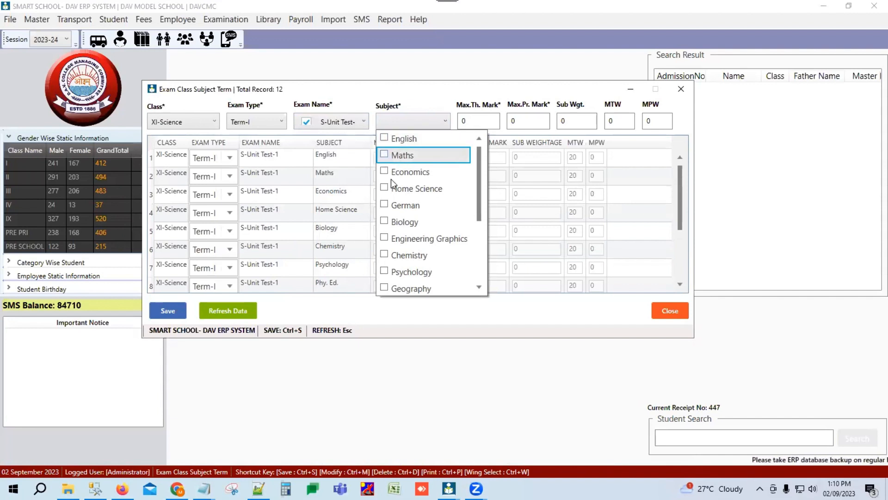
{"action": "left_click", "coordinate": [470, 121]}
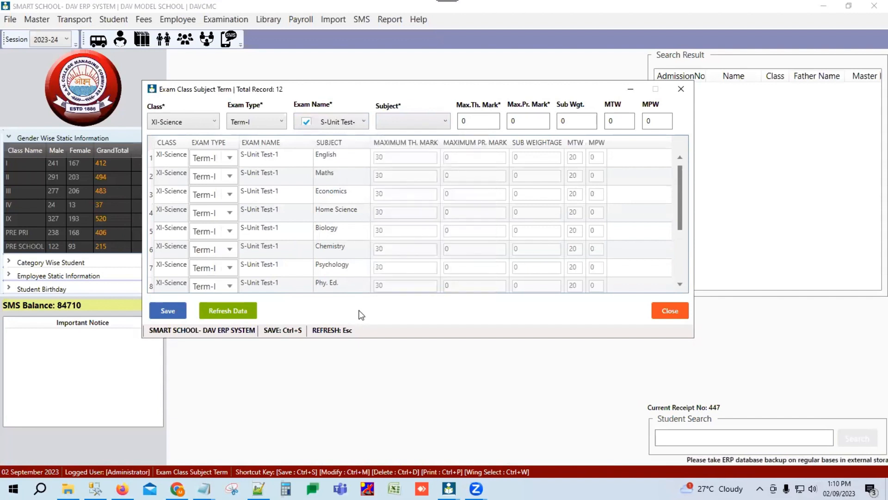
{"action": "double_click", "coordinate": [475, 122]}
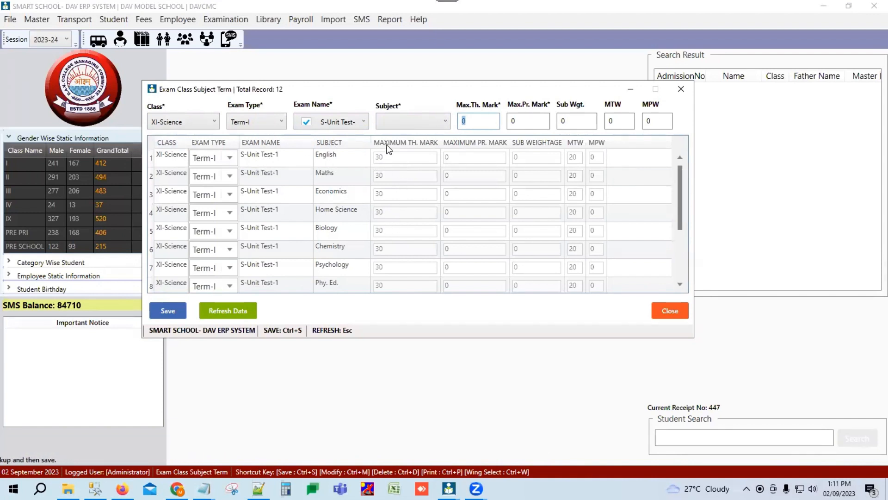
{"action": "left_click", "coordinate": [479, 121]}
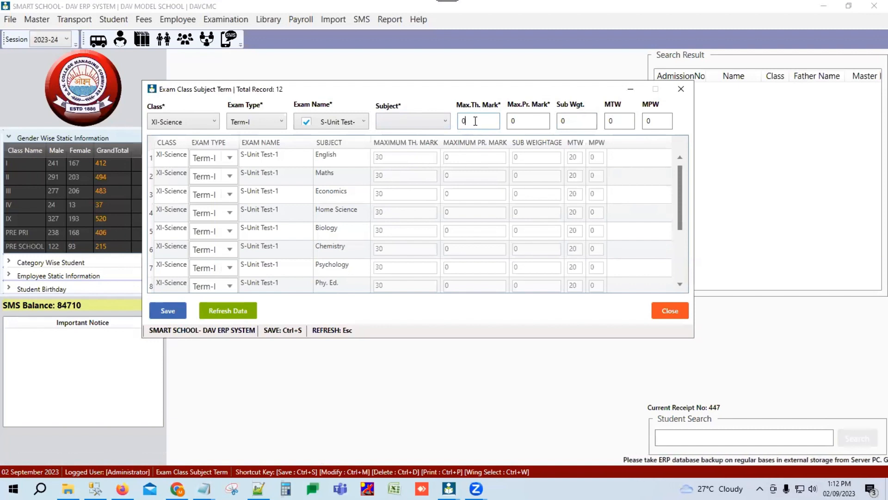
{"action": "left_click", "coordinate": [617, 115]}
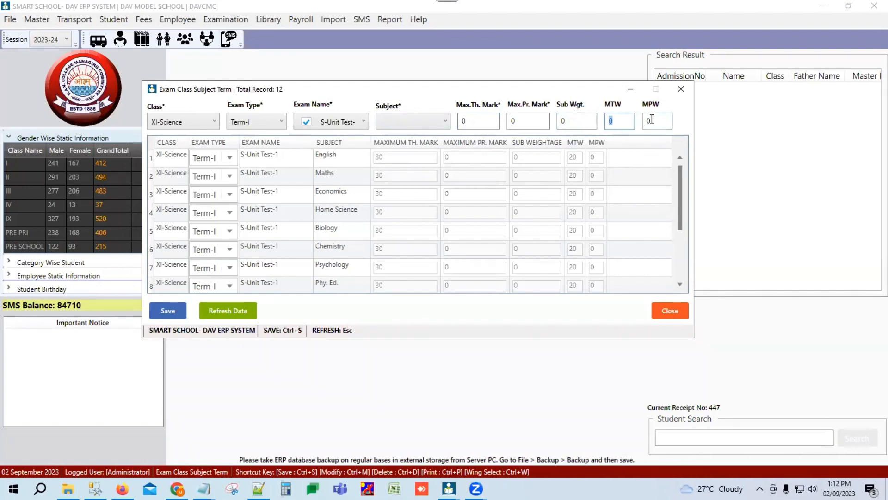
Replace S-Unit Test-1 with S-Unit Test-2 as the exam name to view its subject marks and weightage
{"action": "left_click", "coordinate": [346, 121]}
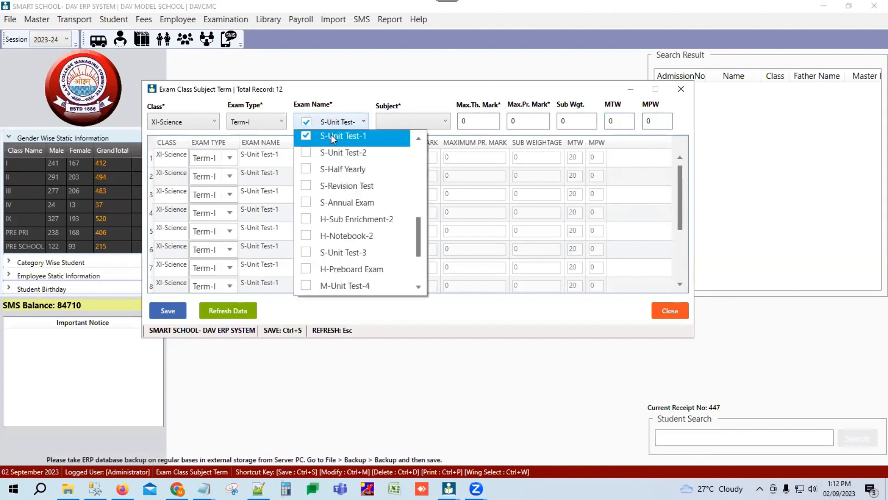
{"action": "left_click", "coordinate": [305, 135]}
{"action": "left_click", "coordinate": [306, 155]}
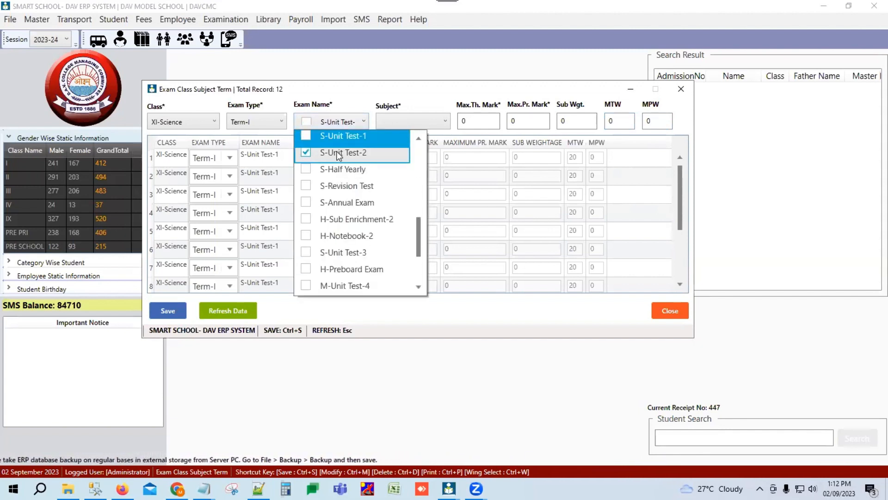
{"action": "left_click", "coordinate": [341, 129]}
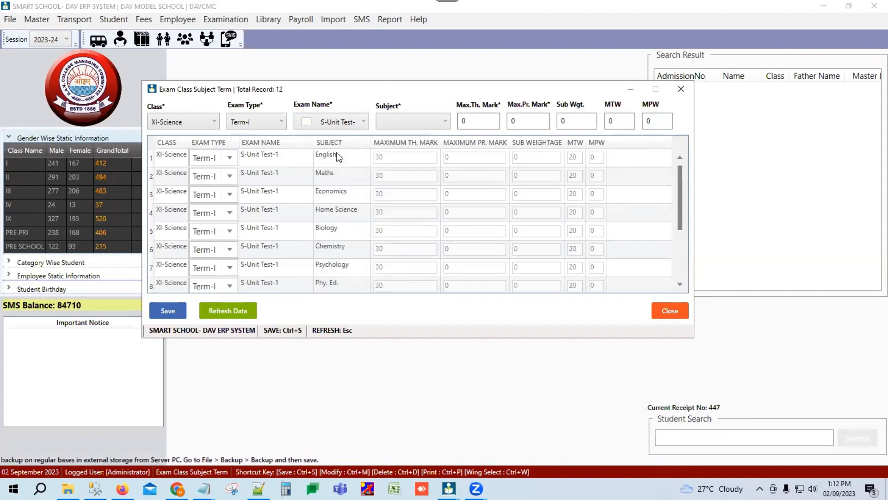
Switch the exam name to S-Half Yearly and select the English record to examine its maximum marks and weightage
{"action": "left_click", "coordinate": [348, 125]}
{"action": "left_click", "coordinate": [304, 135]}
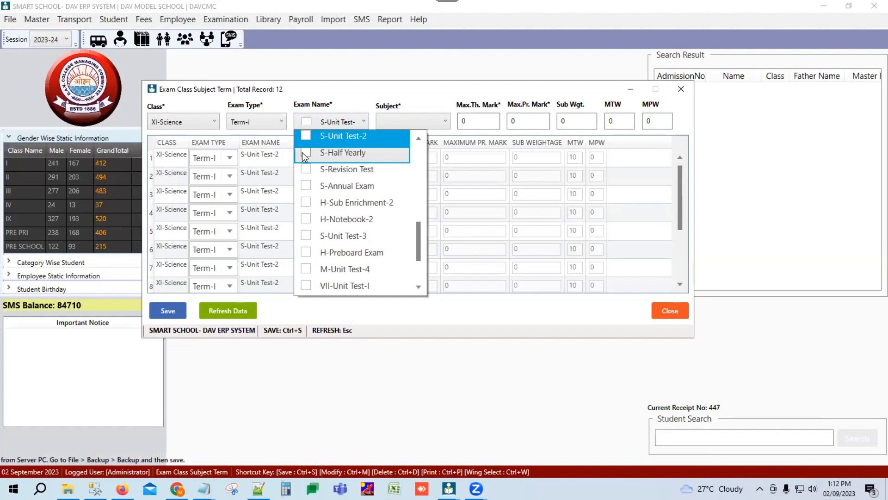
{"action": "left_click", "coordinate": [339, 158]}
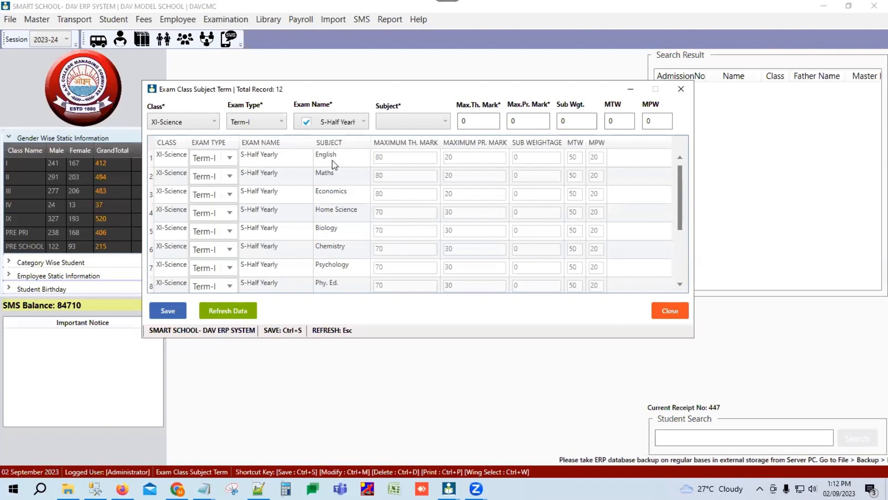
{"action": "left_click", "coordinate": [389, 156]}
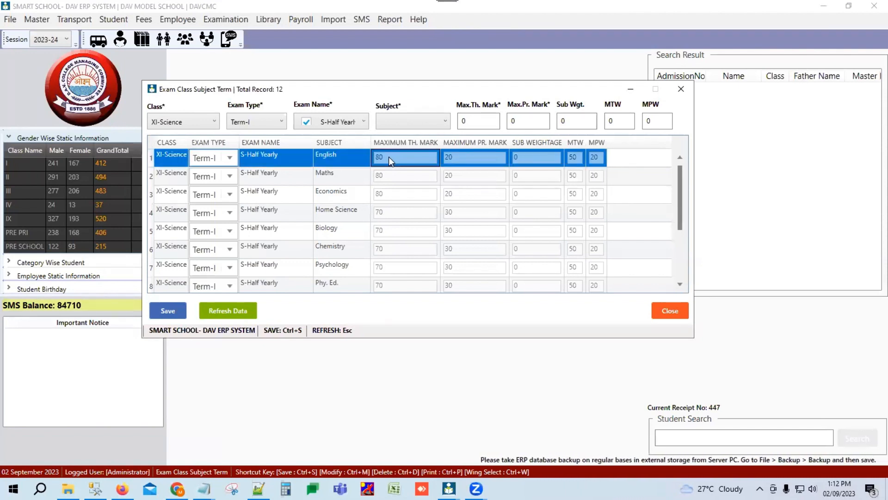
Examine the S-Half Yearly marks and weightage of all XI-Science subjects and compare them with the available subject choices
{"action": "left_click", "coordinate": [455, 156]}
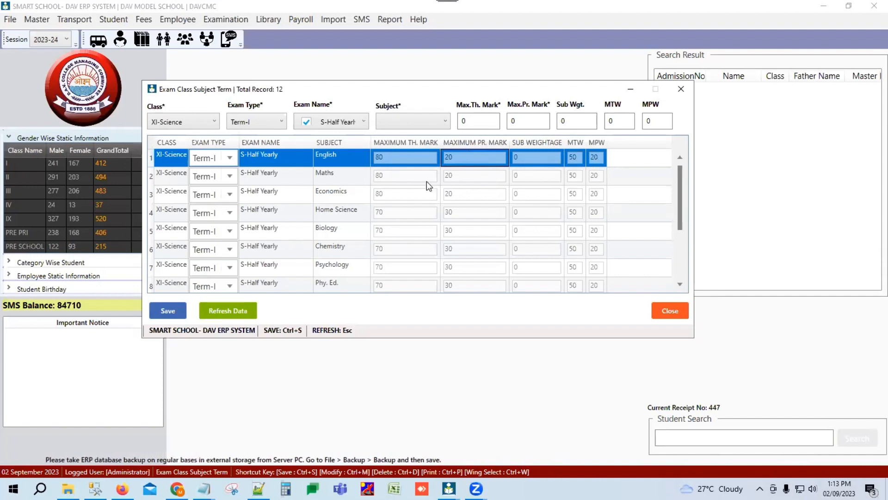
{"action": "scroll", "coordinate": [327, 230], "scroll_direction": "down", "scroll_amount": 1}
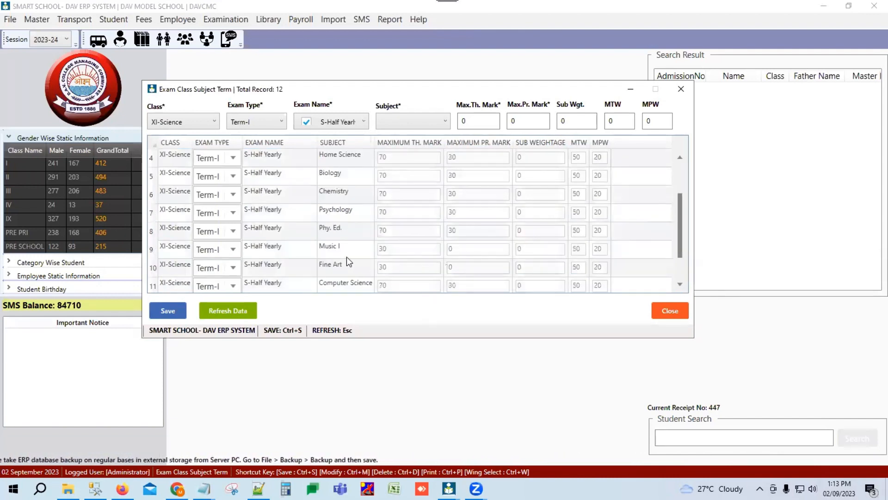
{"action": "scroll", "coordinate": [346, 257], "scroll_direction": "up", "scroll_amount": 1}
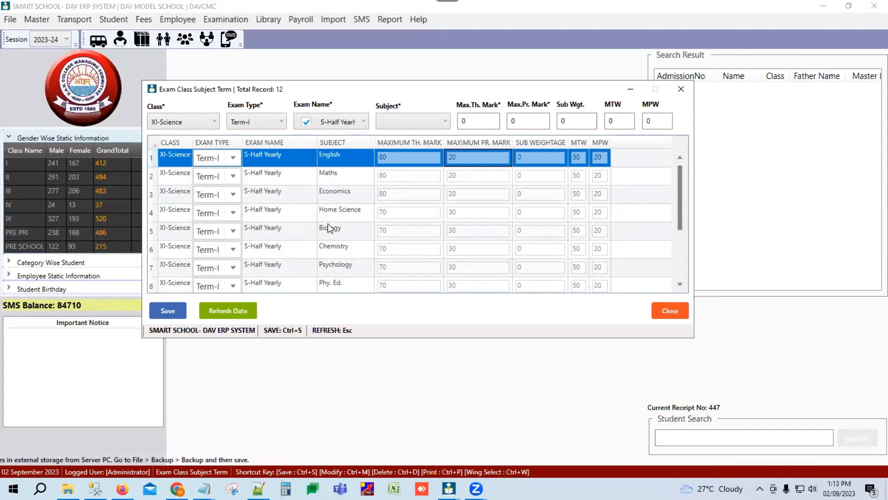
{"action": "scroll", "coordinate": [324, 219], "scroll_direction": "down", "scroll_amount": 2}
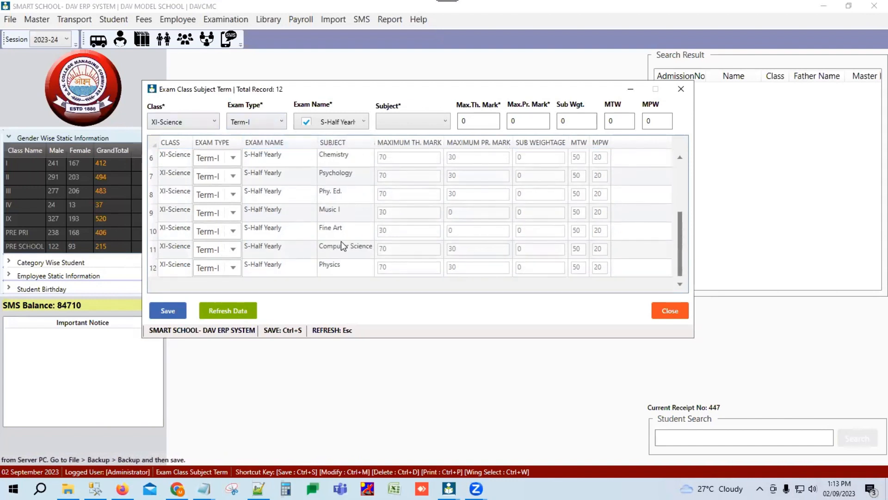
{"action": "scroll", "coordinate": [342, 259], "scroll_direction": "up", "scroll_amount": 2}
{"action": "left_click", "coordinate": [430, 119]}
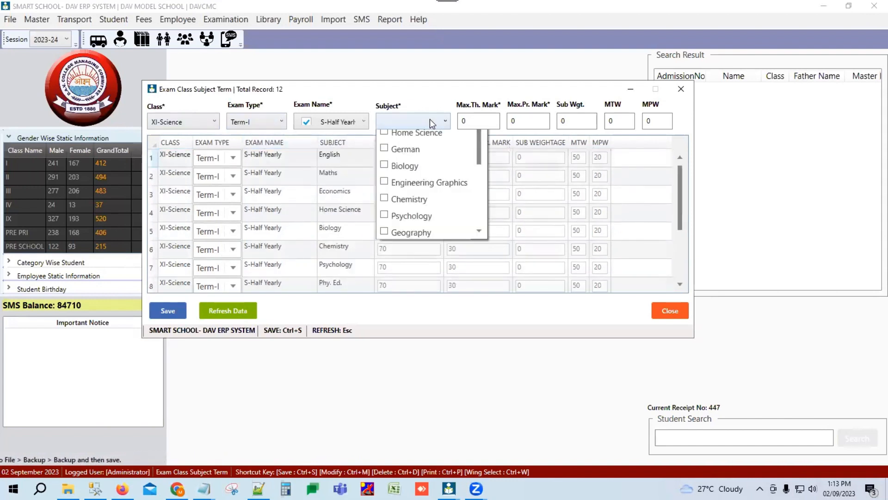
{"action": "scroll", "coordinate": [422, 222], "scroll_direction": "down", "scroll_amount": 3}
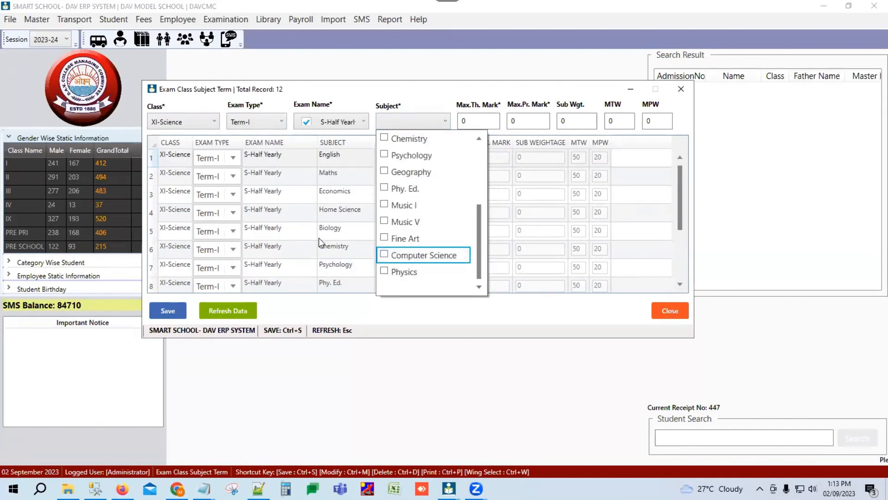
{"action": "left_click", "coordinate": [313, 302]}
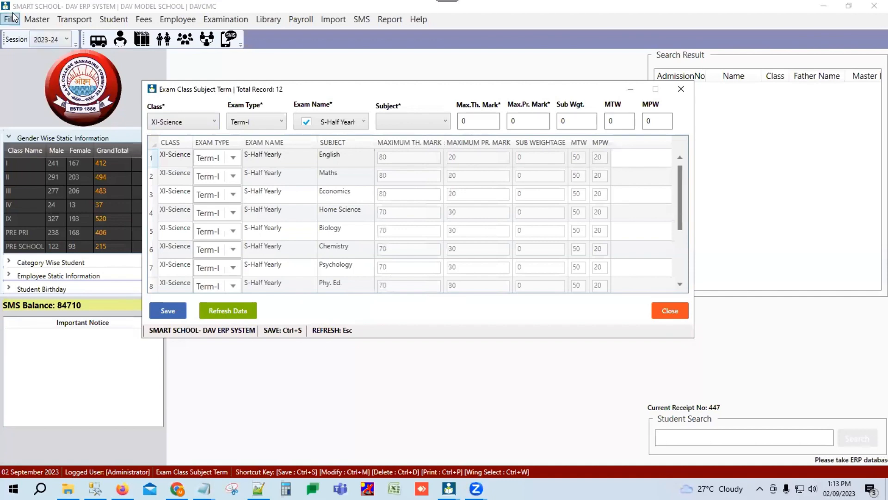
Open the Subject master from the class settings and examine the subject code entry field and the listed subject codes
{"action": "left_click", "coordinate": [37, 19]}
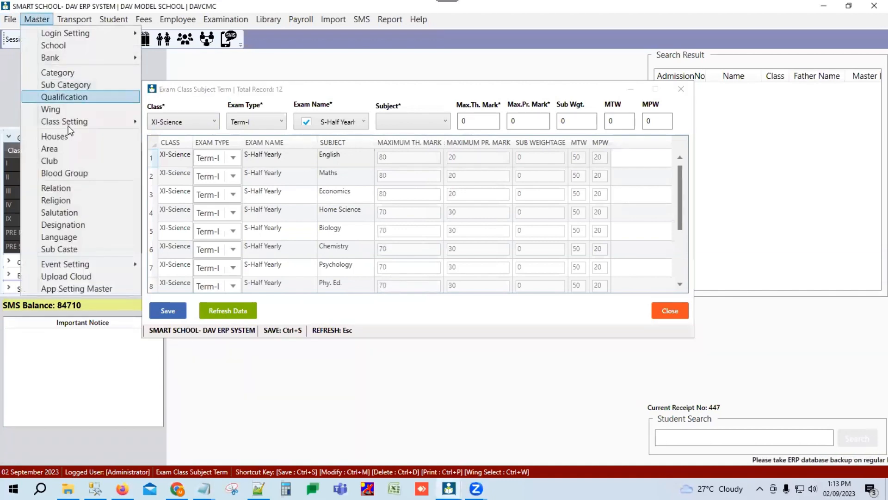
{"action": "mouse_move", "coordinate": [66, 122]}
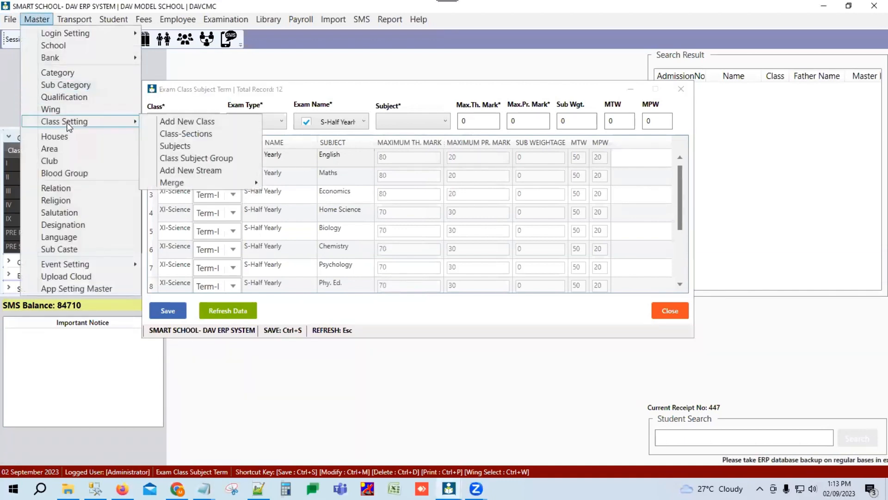
{"action": "left_click", "coordinate": [188, 148]}
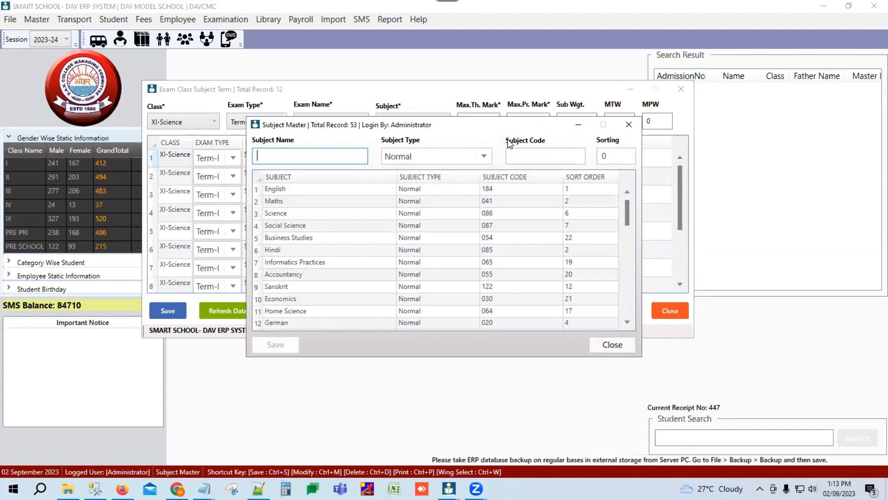
{"action": "left_click", "coordinate": [521, 157]}
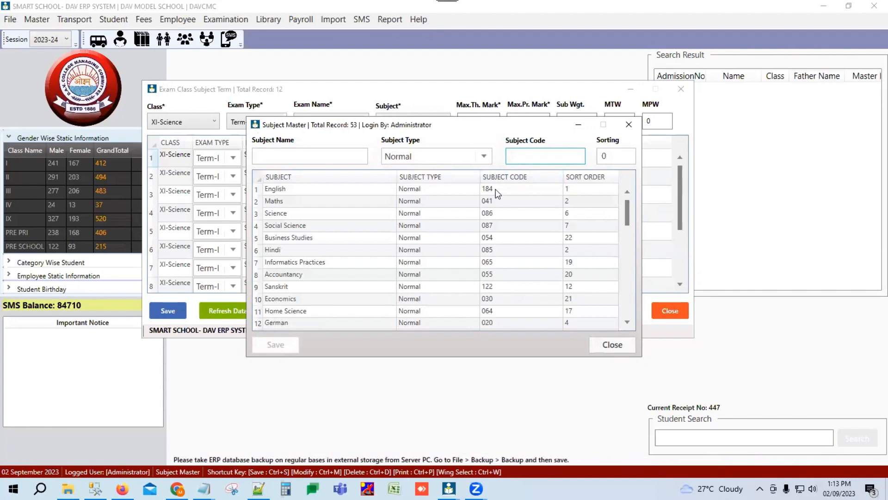
{"action": "scroll", "coordinate": [521, 229], "scroll_direction": "down", "scroll_amount": 1}
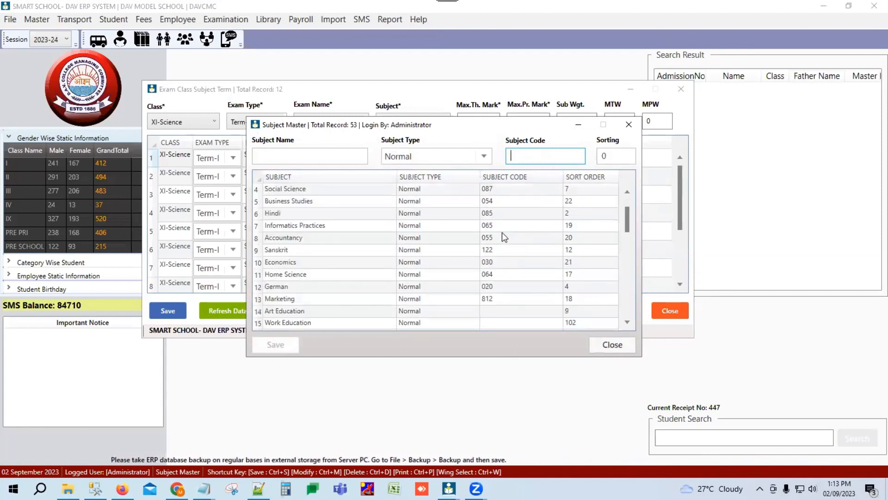
{"action": "scroll", "coordinate": [500, 273], "scroll_direction": "up", "scroll_amount": 1}
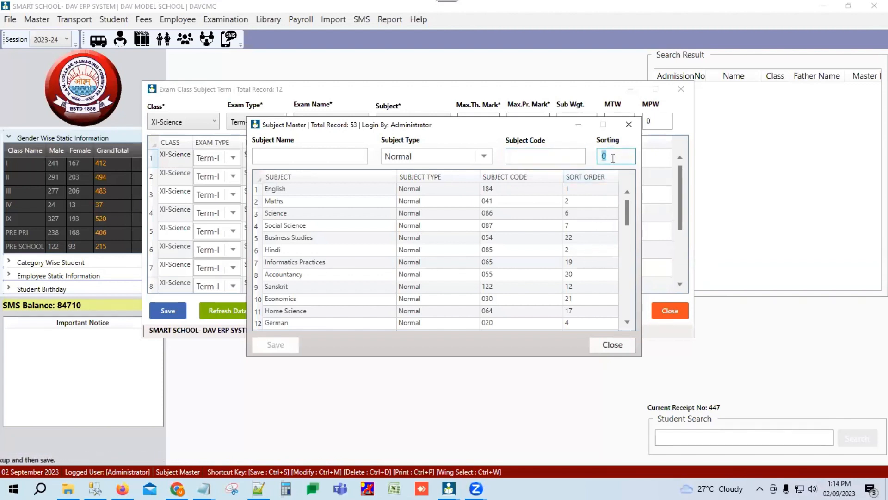
Sort the subject list by sort order, check the subjects lacking a code such as Engineering Graphics, and close the Subject master
{"action": "left_click", "coordinate": [584, 178]}
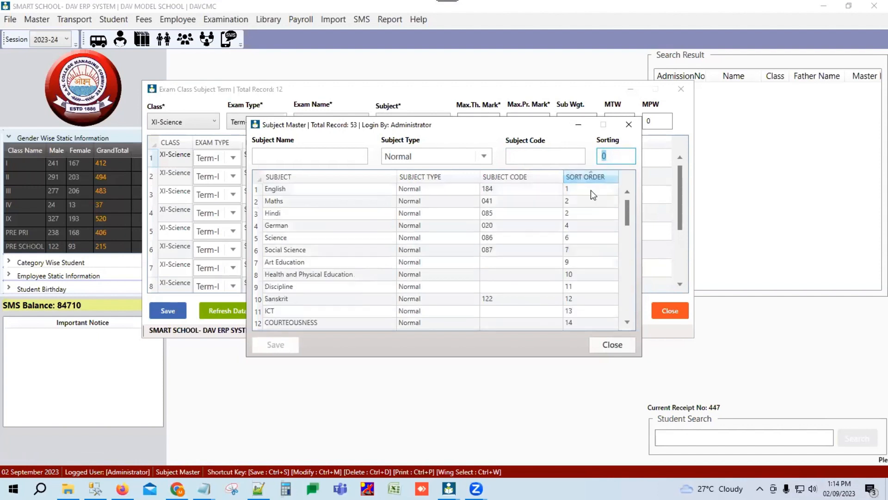
{"action": "scroll", "coordinate": [585, 274], "scroll_direction": "down", "scroll_amount": 4}
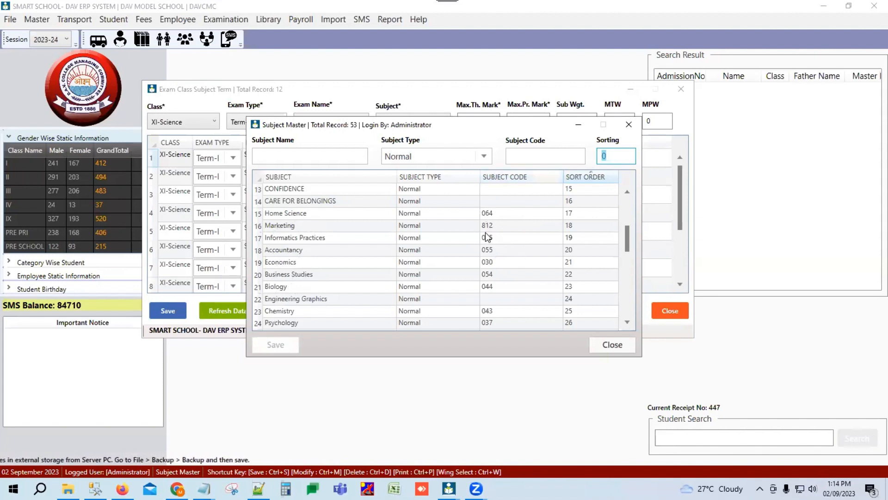
{"action": "left_click", "coordinate": [495, 188]}
{"action": "left_click", "coordinate": [495, 202]}
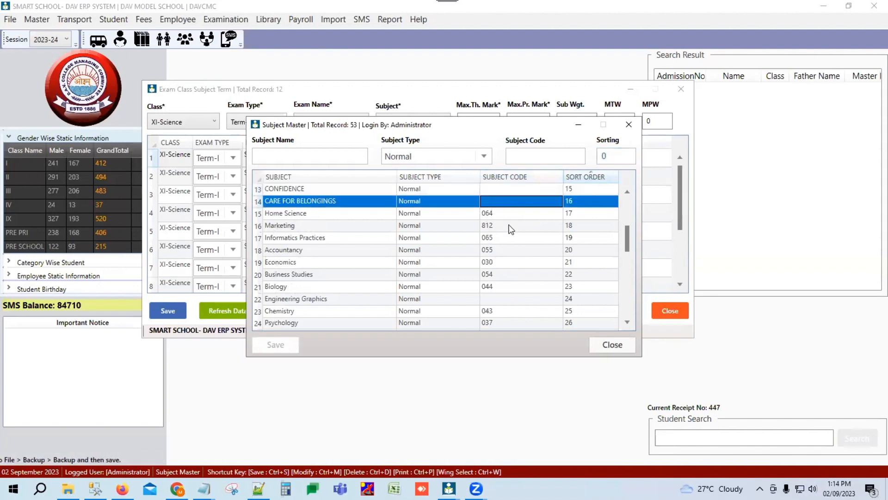
{"action": "left_click", "coordinate": [499, 300]}
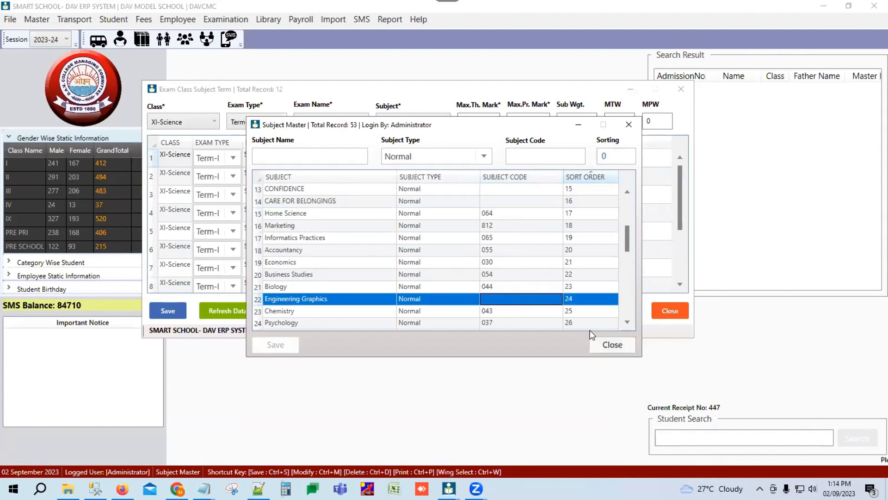
{"action": "left_click", "coordinate": [607, 346]}
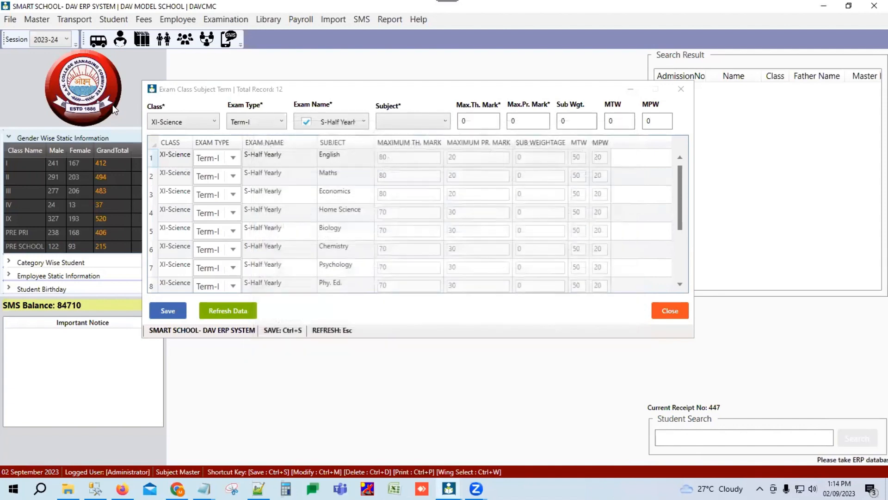
Open the merge form that links subjects with streams
{"action": "left_click", "coordinate": [37, 21]}
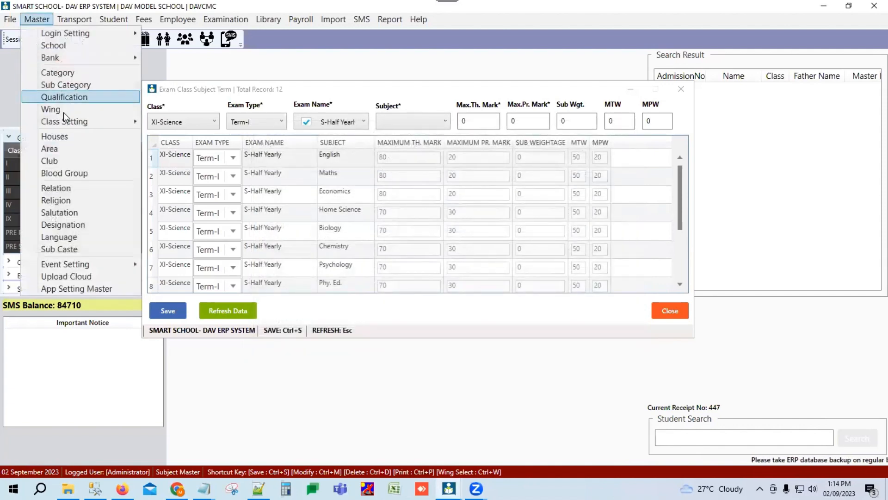
{"action": "mouse_move", "coordinate": [68, 122]}
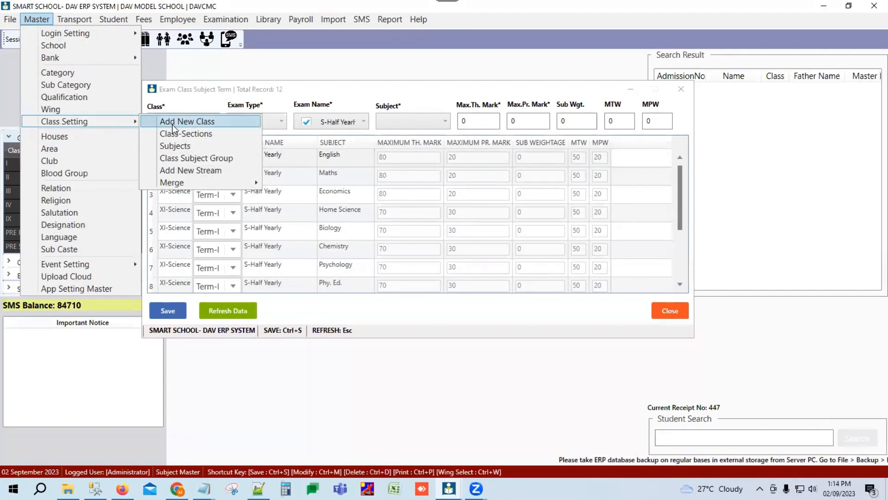
{"action": "mouse_move", "coordinate": [183, 184]}
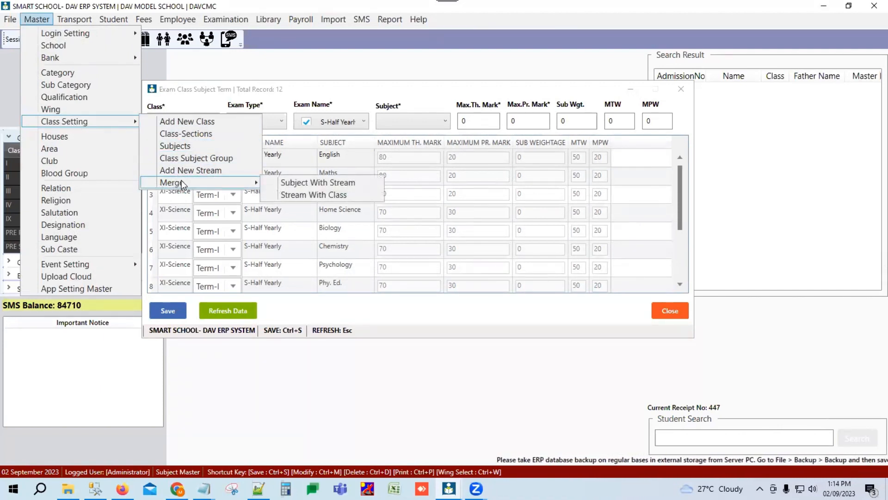
{"action": "left_click", "coordinate": [312, 183]}
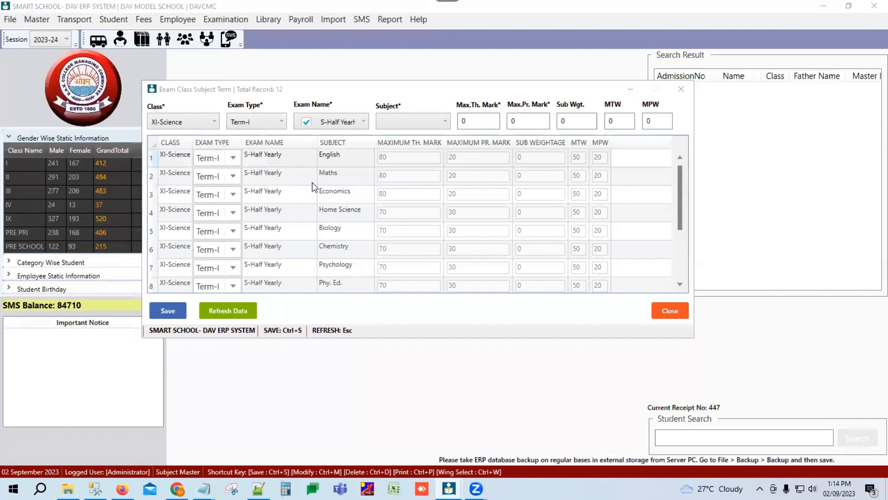
{"action": "left_click", "coordinate": [259, 334]}
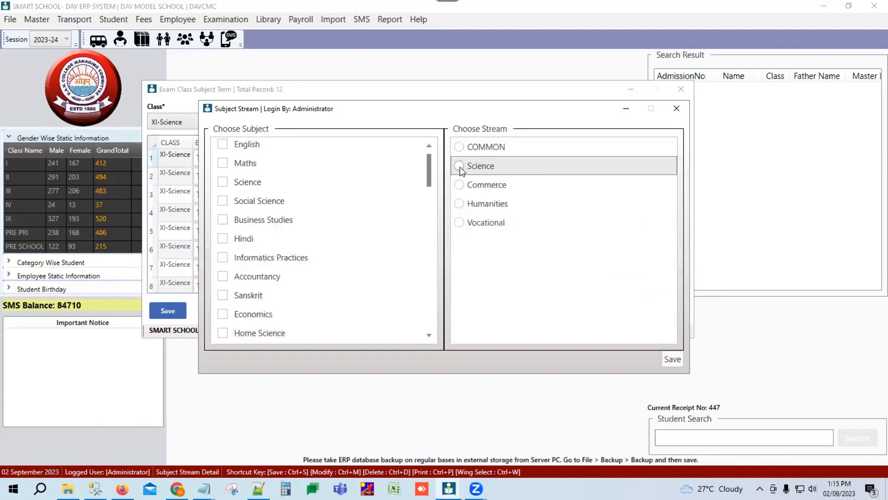
Try to merge the Physics subject with the Science stream, then close the subject stream windows
{"action": "left_click", "coordinate": [459, 168]}
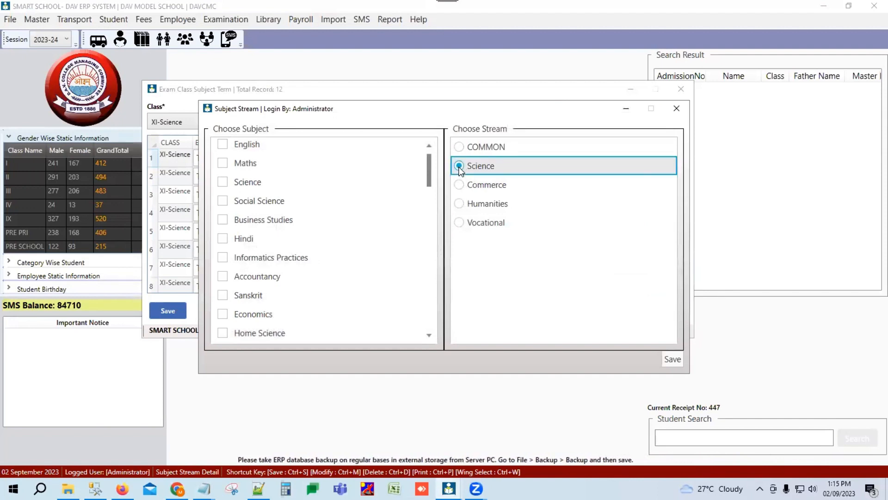
{"action": "scroll", "coordinate": [356, 233], "scroll_direction": "down", "scroll_amount": 10}
{"action": "scroll", "coordinate": [355, 229], "scroll_direction": "down", "scroll_amount": 5}
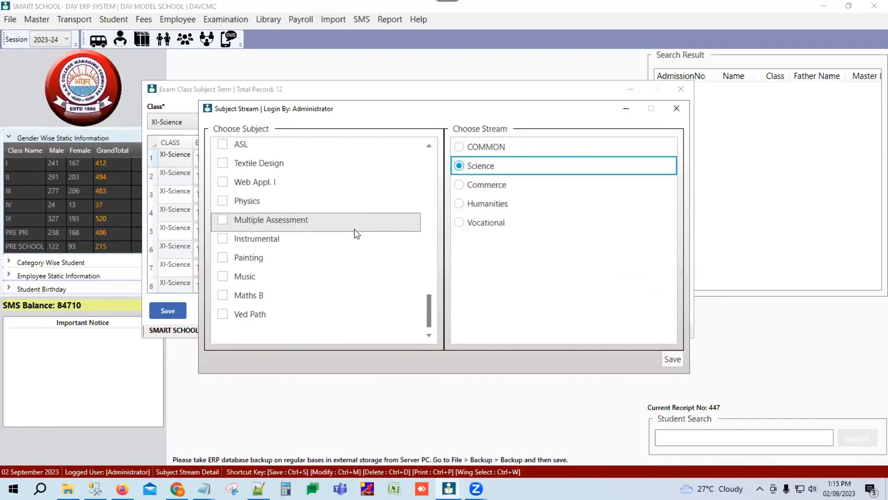
{"action": "scroll", "coordinate": [246, 254], "scroll_direction": "up", "scroll_amount": 1}
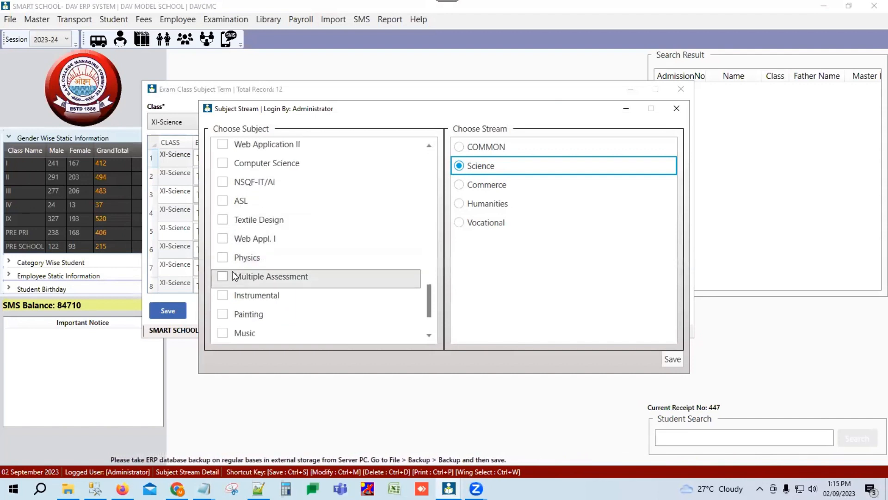
{"action": "left_click", "coordinate": [224, 258]}
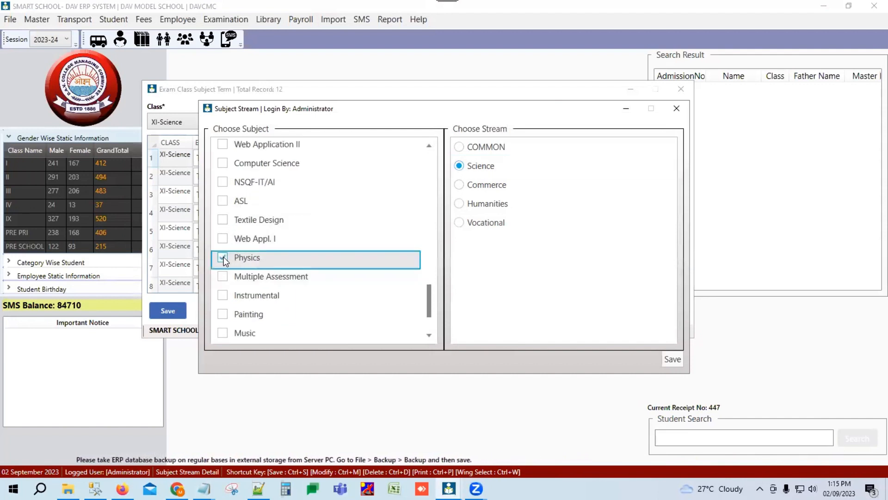
{"action": "left_click", "coordinate": [672, 359]}
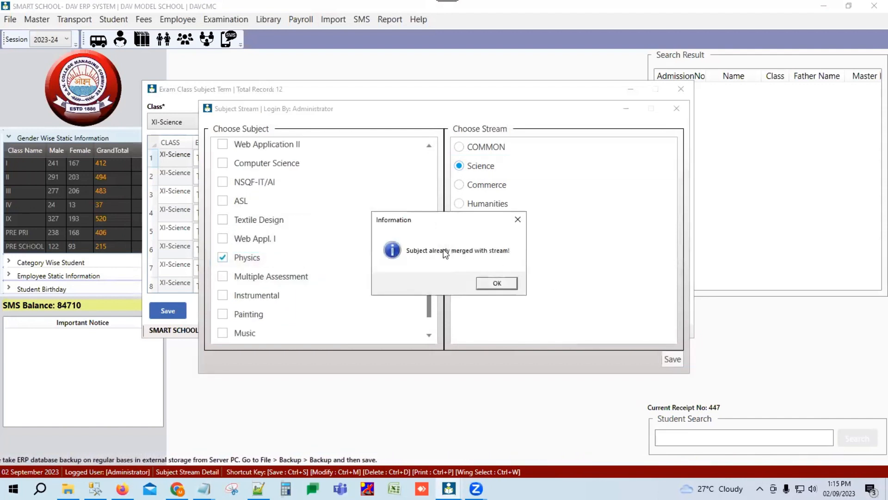
{"action": "left_click", "coordinate": [498, 283]}
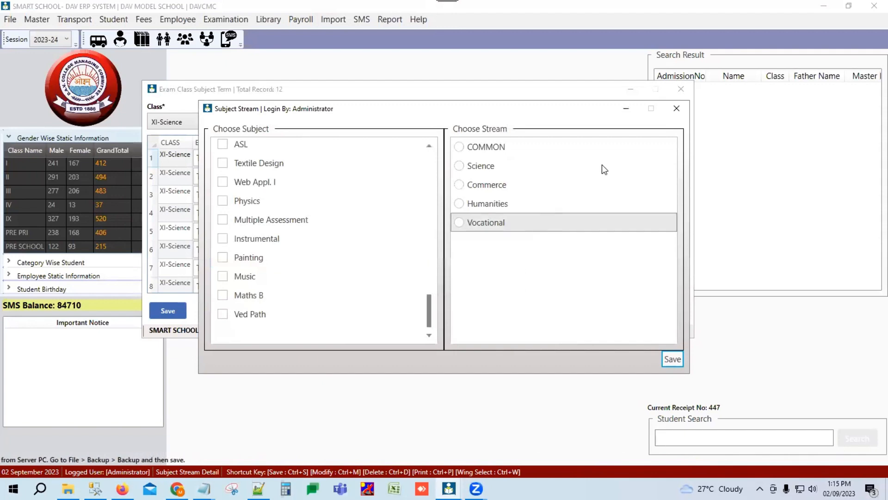
{"action": "left_click", "coordinate": [675, 109]}
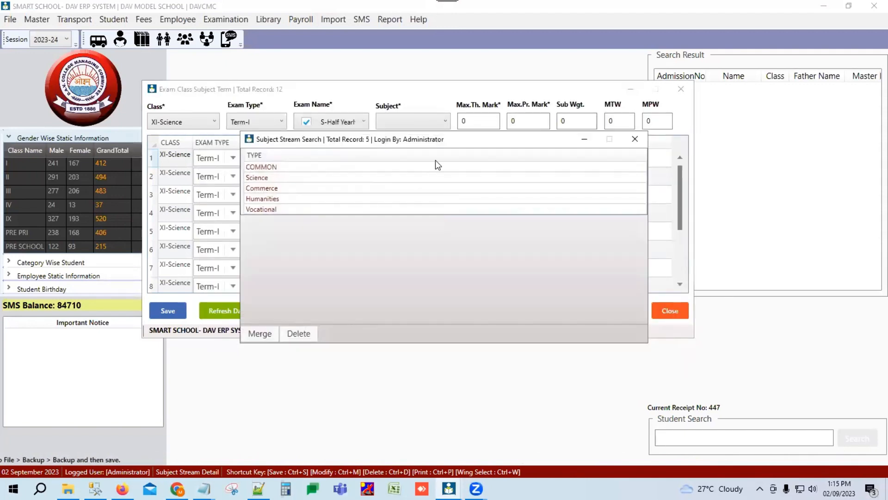
{"action": "left_click", "coordinate": [634, 138]}
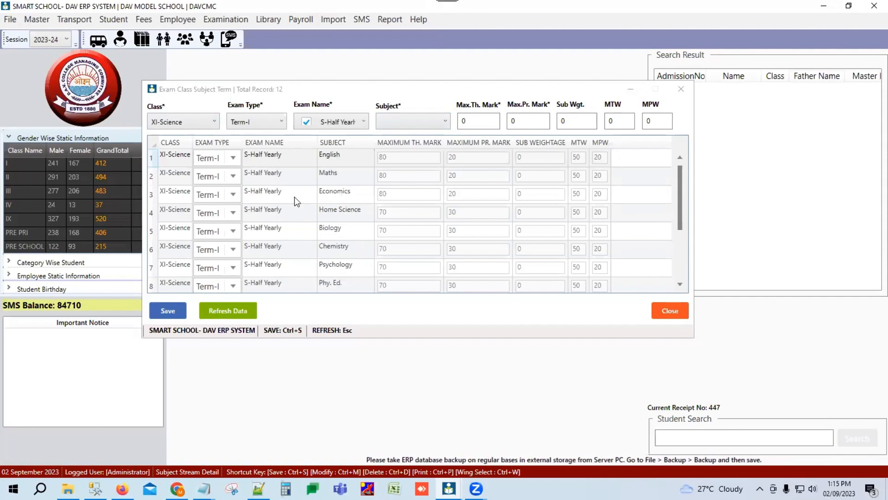
Close the exam class subject term setup and open the Exam Student Mark Entry form
{"action": "left_click", "coordinate": [670, 311]}
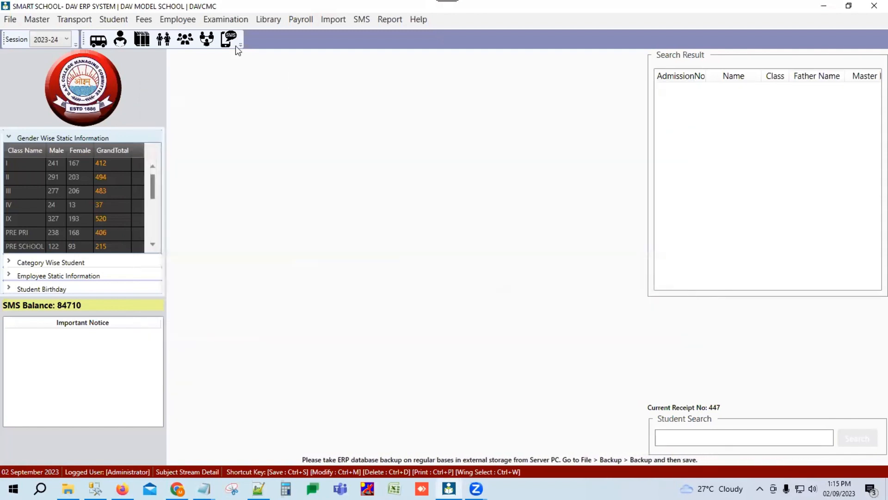
{"action": "left_click", "coordinate": [226, 20]}
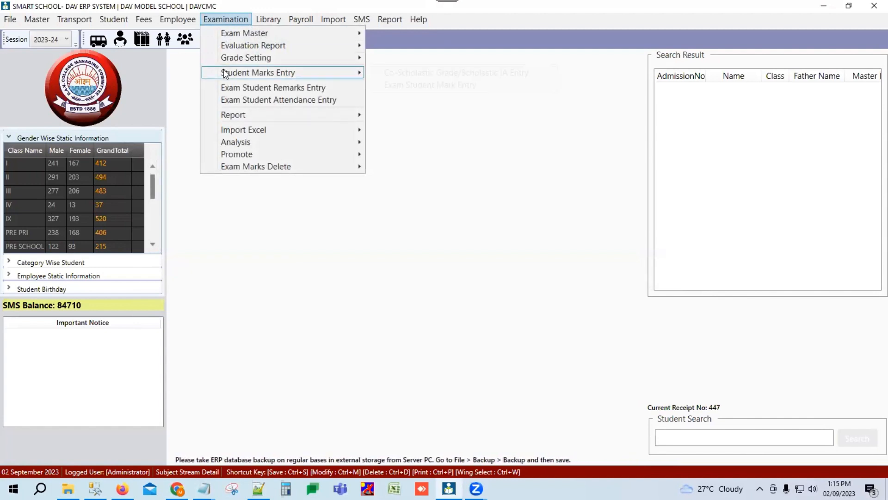
{"action": "mouse_move", "coordinate": [260, 72]}
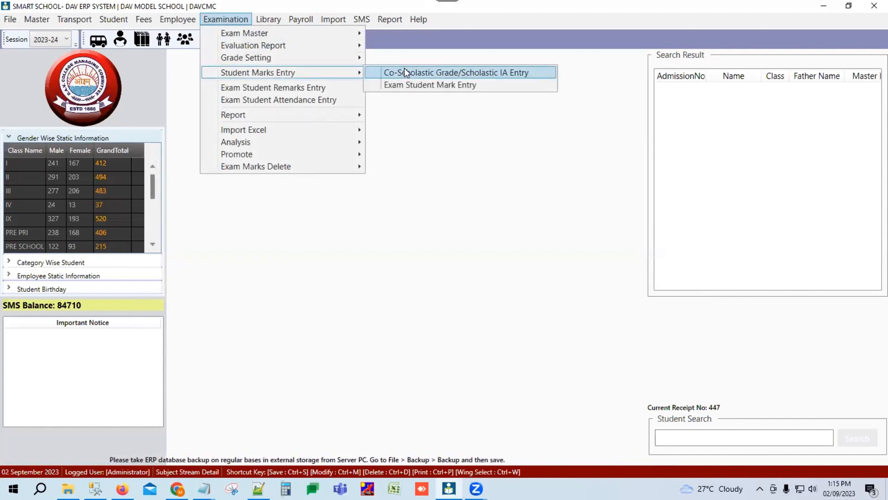
{"action": "left_click", "coordinate": [413, 84]}
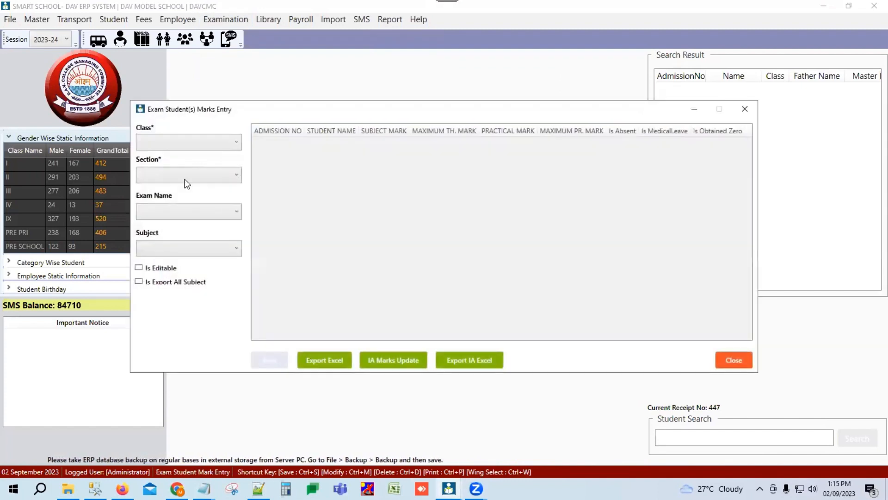
Load the marks entry list for class XI-Science, section A, exam S-Unit Test-1 and subject English
{"action": "left_click", "coordinate": [211, 141]}
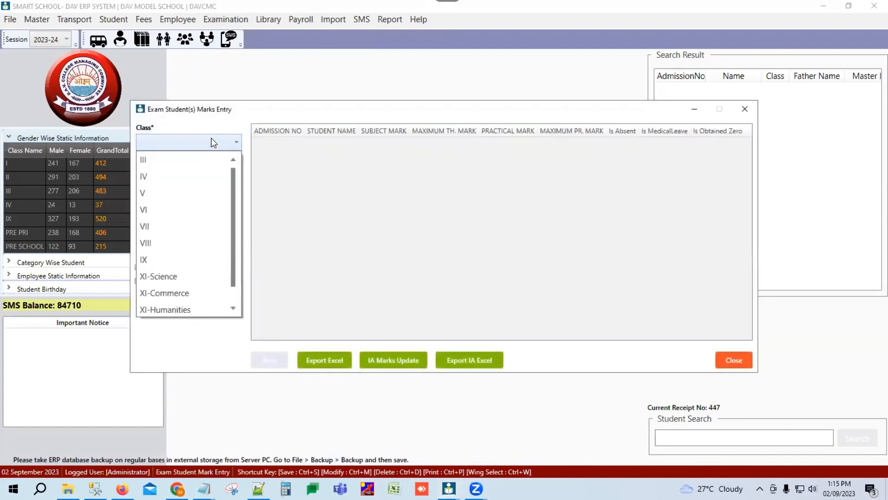
{"action": "left_click", "coordinate": [171, 275]}
{"action": "left_click", "coordinate": [190, 174]}
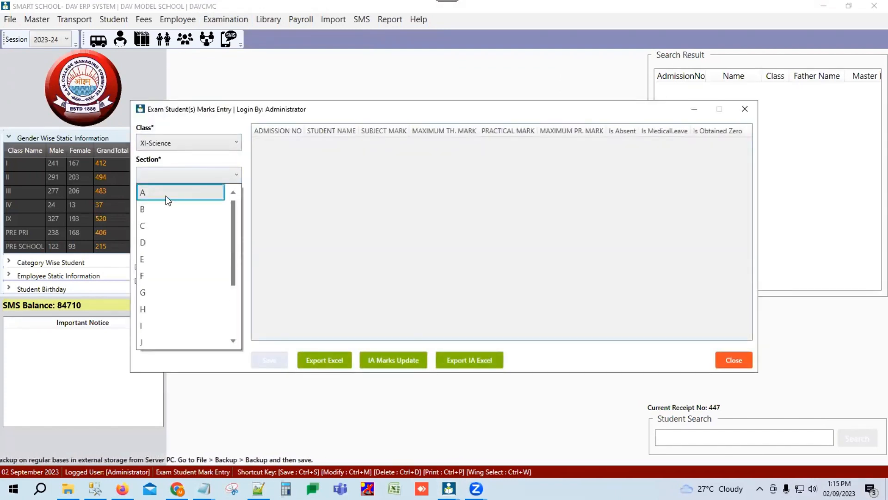
{"action": "left_click", "coordinate": [166, 196]}
{"action": "left_click", "coordinate": [195, 213]}
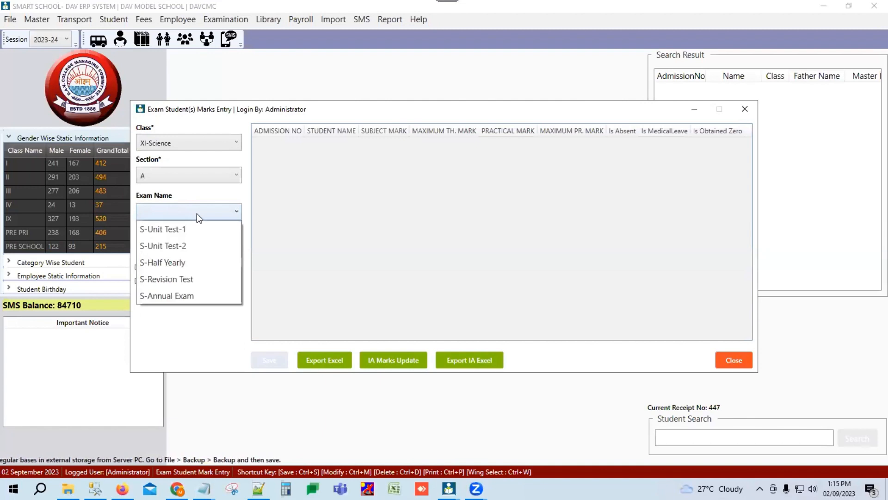
{"action": "left_click", "coordinate": [163, 229]}
{"action": "left_click", "coordinate": [193, 246]}
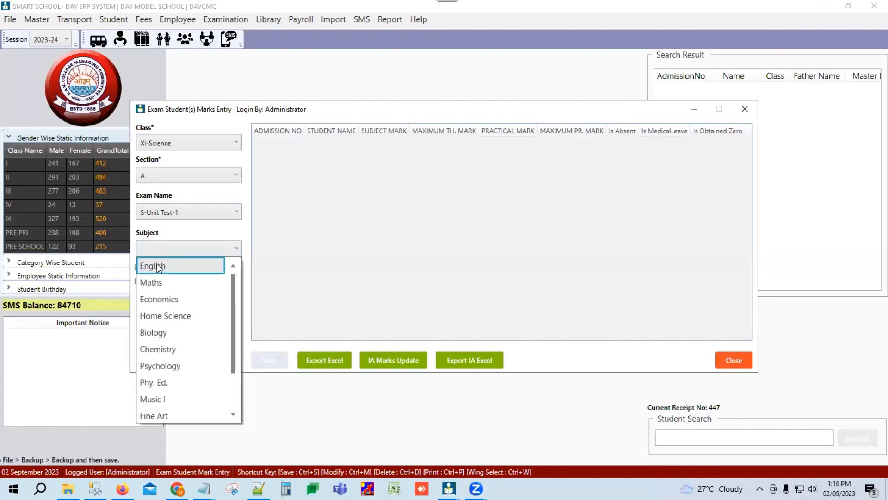
{"action": "left_click", "coordinate": [174, 265]}
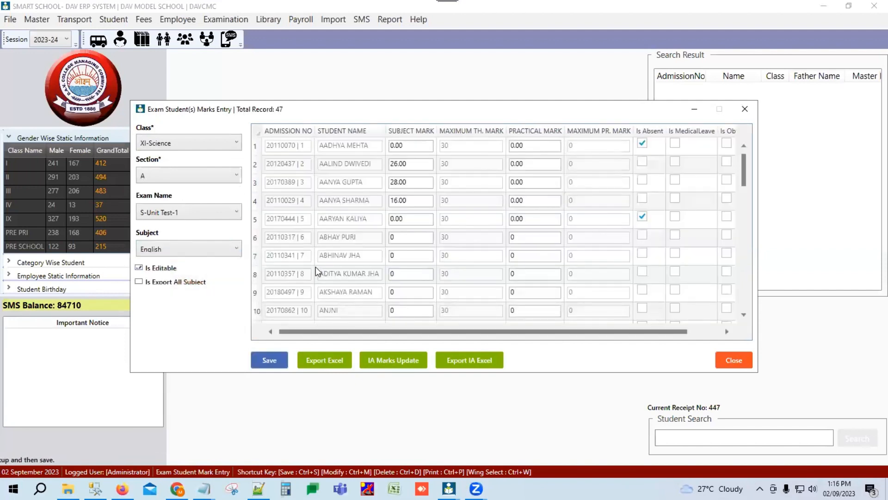
Look through the exam and subject choices offered for XI-Science section A, keeping S-Unit Test-1 and English selected
{"action": "left_click", "coordinate": [180, 214]}
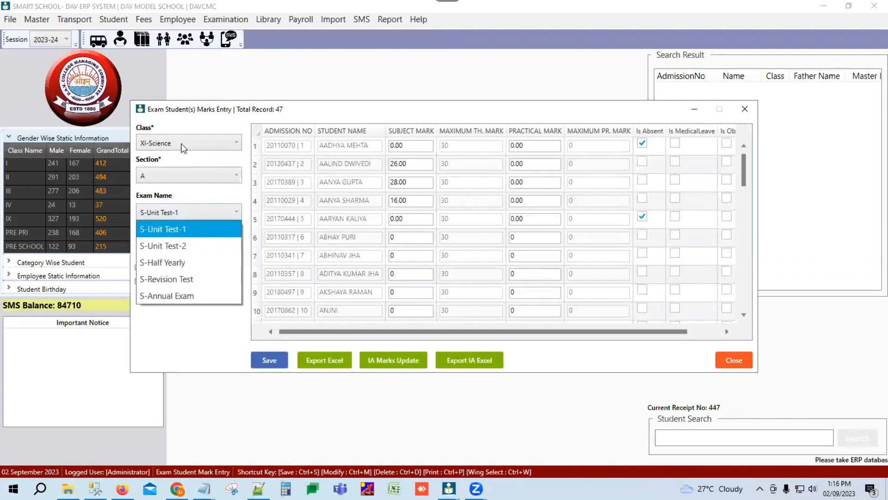
{"action": "left_click", "coordinate": [190, 120]}
{"action": "left_click", "coordinate": [189, 248]}
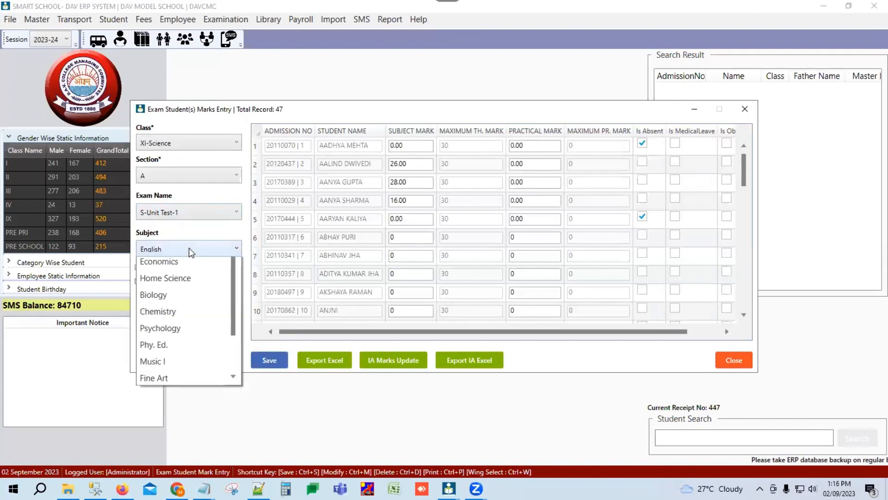
{"action": "scroll", "coordinate": [168, 396], "scroll_direction": "down", "scroll_amount": 1}
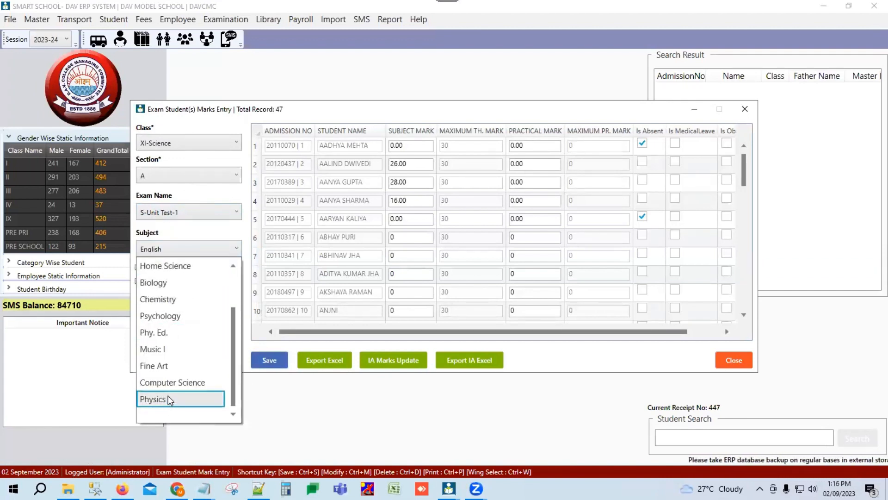
{"action": "scroll", "coordinate": [168, 396], "scroll_direction": "up", "scroll_amount": 1}
{"action": "left_click", "coordinate": [189, 249]}
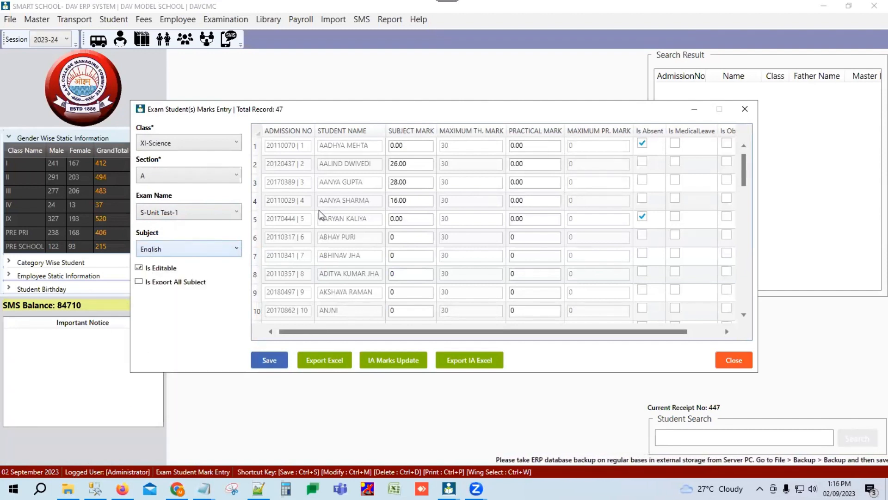
Go through the English subject mark cells of the first five students, returning to the first student's mark
{"action": "left_click", "coordinate": [408, 147]}
{"action": "left_click", "coordinate": [410, 163]}
{"action": "left_click", "coordinate": [418, 185]}
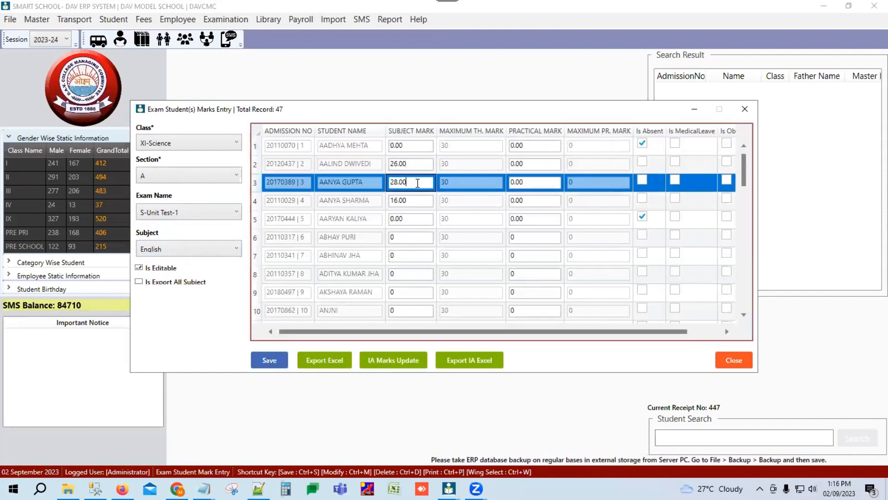
{"action": "left_click", "coordinate": [416, 201]}
{"action": "left_click", "coordinate": [416, 222]}
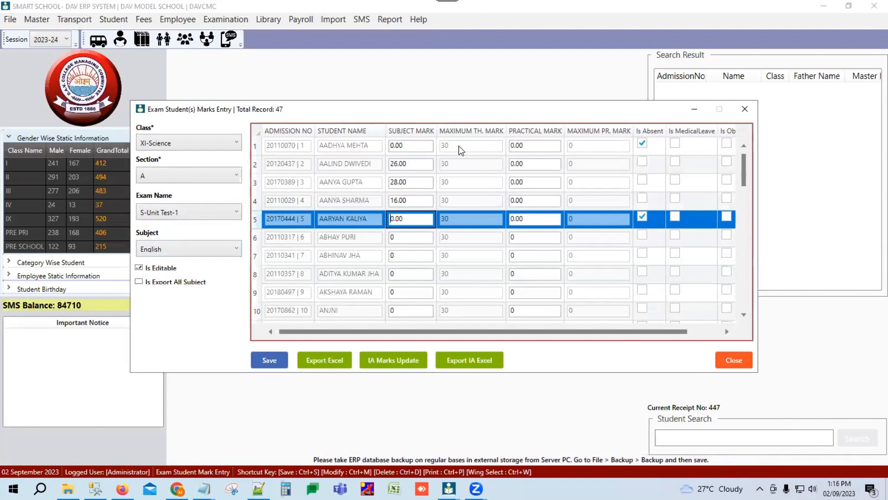
{"action": "left_click", "coordinate": [416, 146]}
{"action": "left_click_drag", "start_coordinate": [417, 146], "coordinate": [389, 145]}
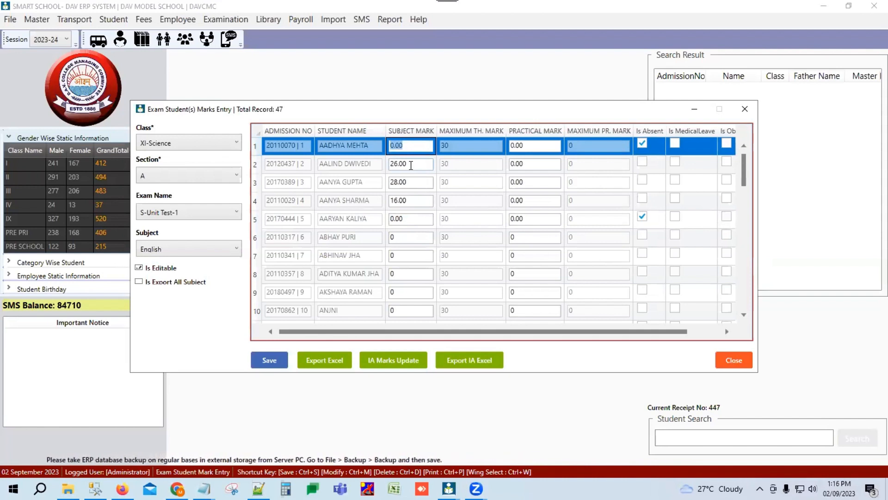
{"action": "left_click", "coordinate": [411, 147]}
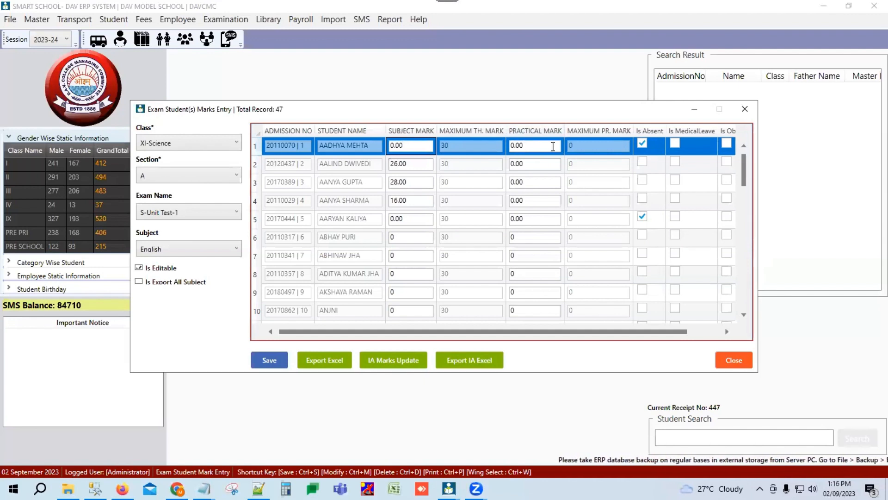
Try to save a practical mark of 5 for the first student, and reset that mark to 0
{"action": "left_click", "coordinate": [518, 145]}
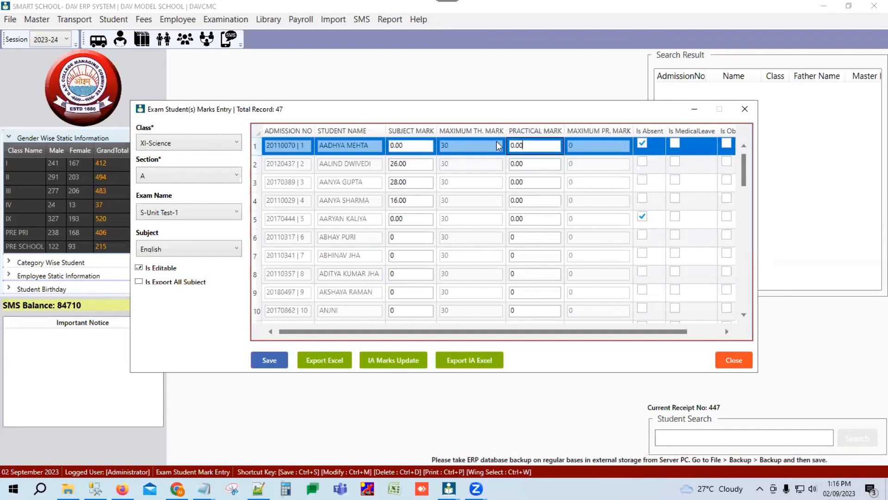
{"action": "left_click_drag", "start_coordinate": [528, 145], "coordinate": [497, 142]}
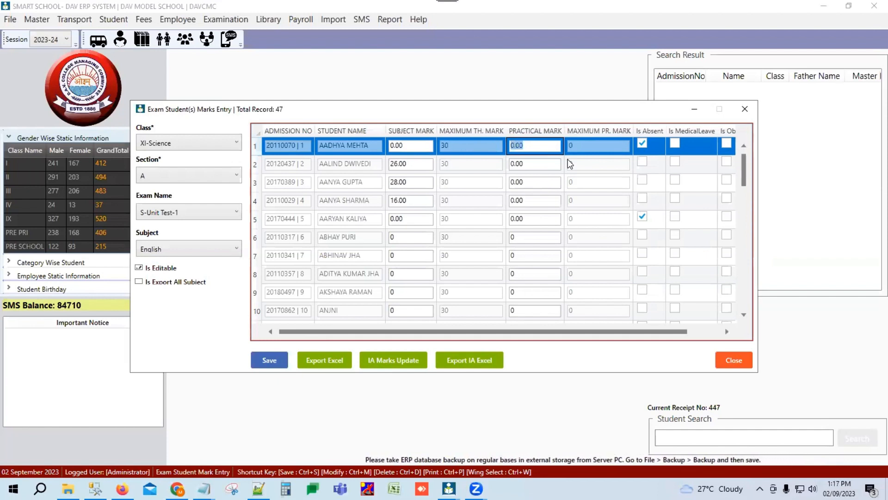
{"action": "type", "text": "5"}
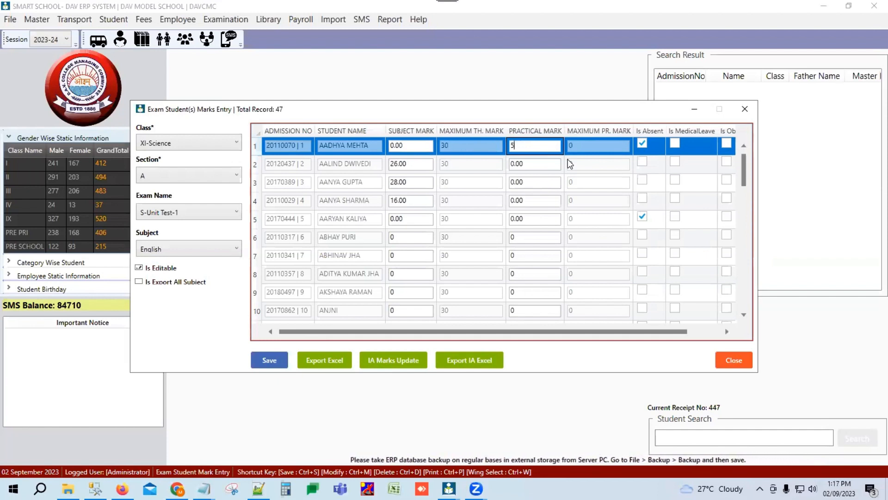
{"action": "left_click", "coordinate": [278, 361]}
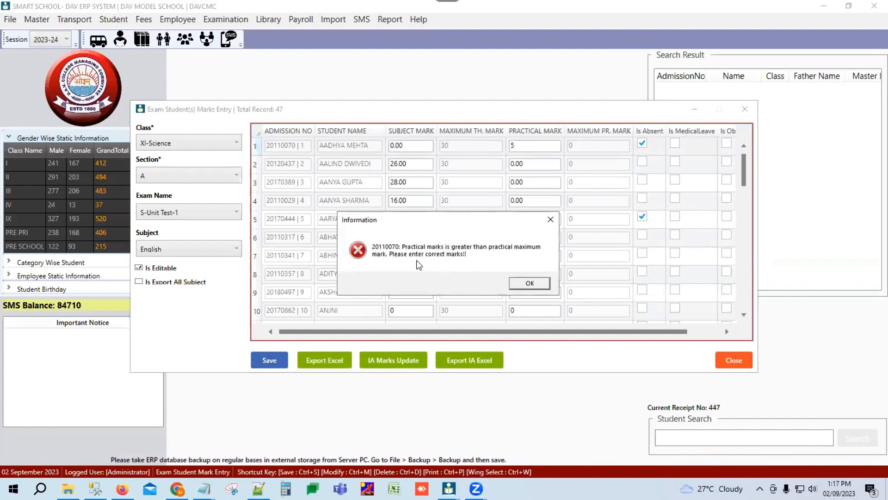
{"action": "left_click", "coordinate": [519, 283]}
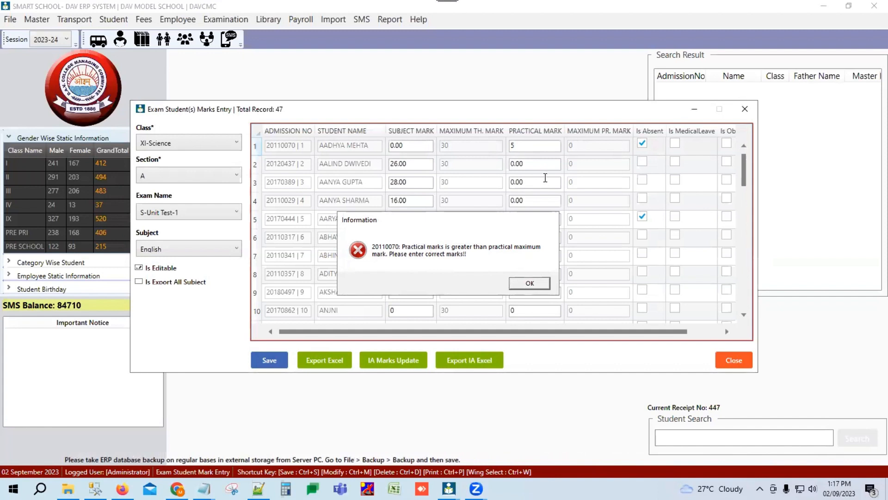
{"action": "left_click", "coordinate": [532, 146]}
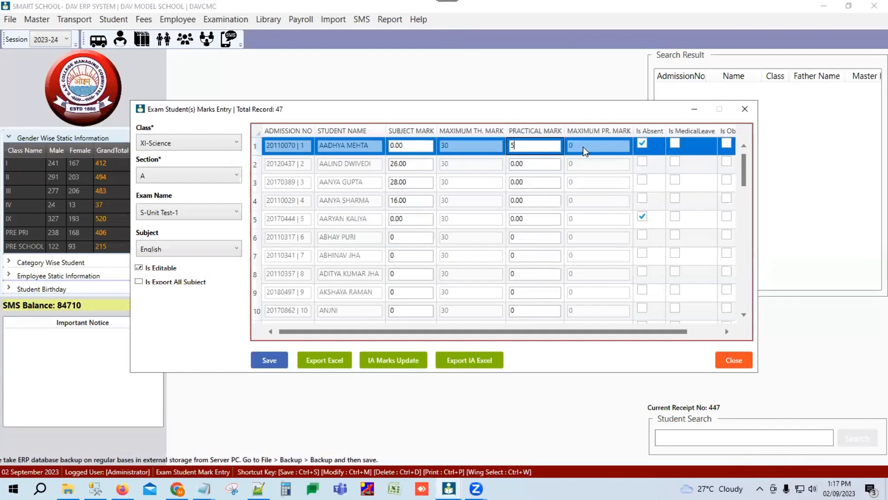
{"action": "left_click_drag", "start_coordinate": [535, 147], "coordinate": [489, 150]}
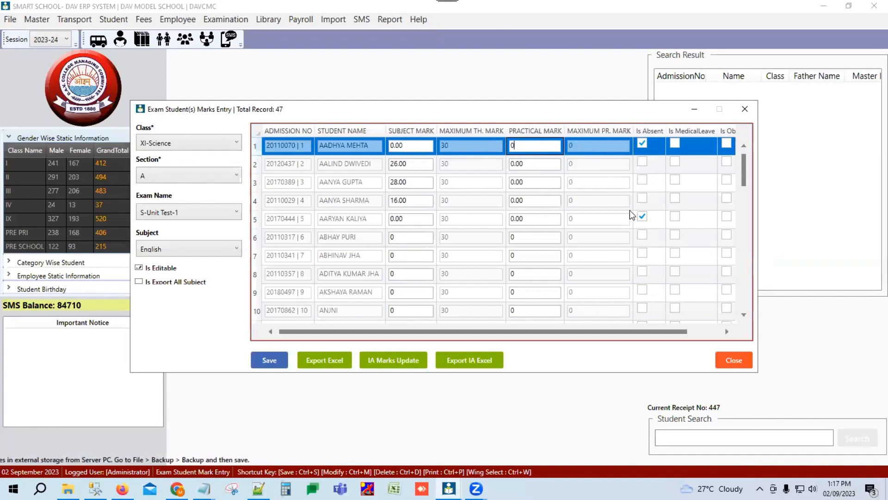
Change the first student's absent flag to medical leave and finally to obtained zero, and select the student's subject mark
{"action": "left_click_drag", "start_coordinate": [518, 333], "coordinate": [584, 328]}
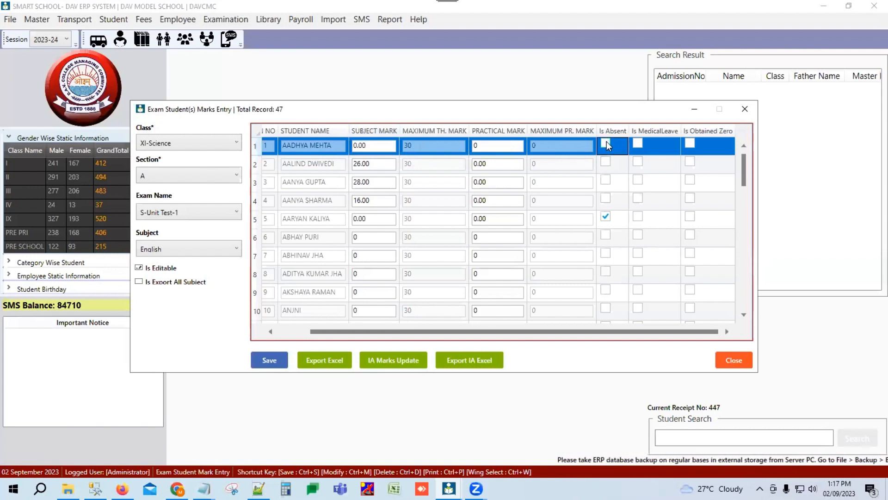
{"action": "left_click", "coordinate": [640, 143]}
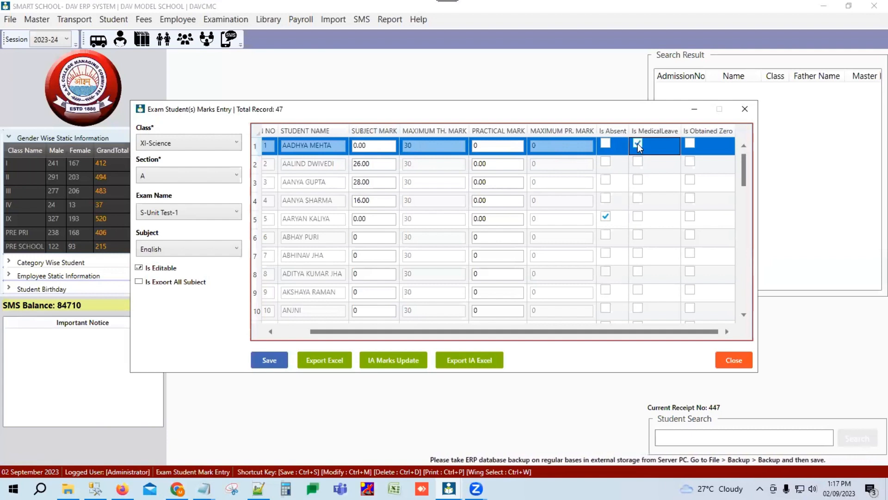
{"action": "left_click", "coordinate": [689, 142]}
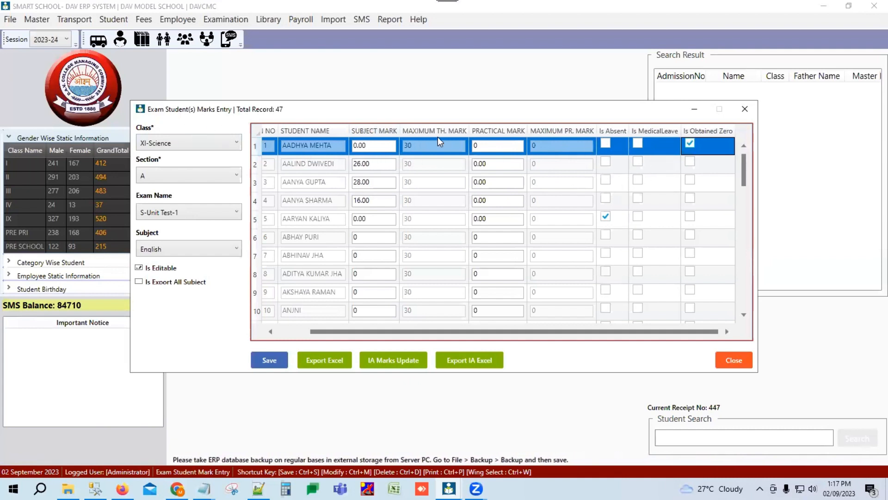
{"action": "left_click", "coordinate": [378, 144]}
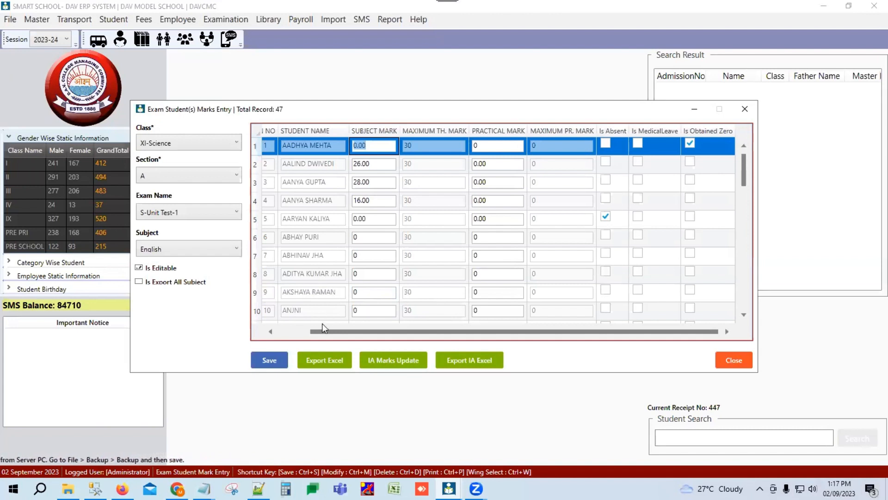
{"action": "left_click_drag", "start_coordinate": [296, 331], "coordinate": [279, 332]}
{"action": "left_click", "coordinate": [278, 331]}
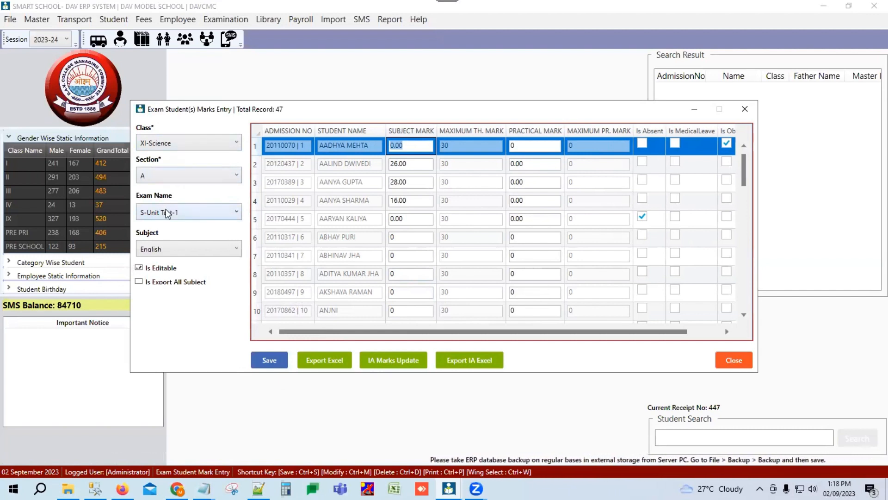
Keep English as the subject and export its marks list to an Excel file named eng on the Desktop
{"action": "left_click", "coordinate": [159, 252]}
{"action": "left_click", "coordinate": [190, 264]}
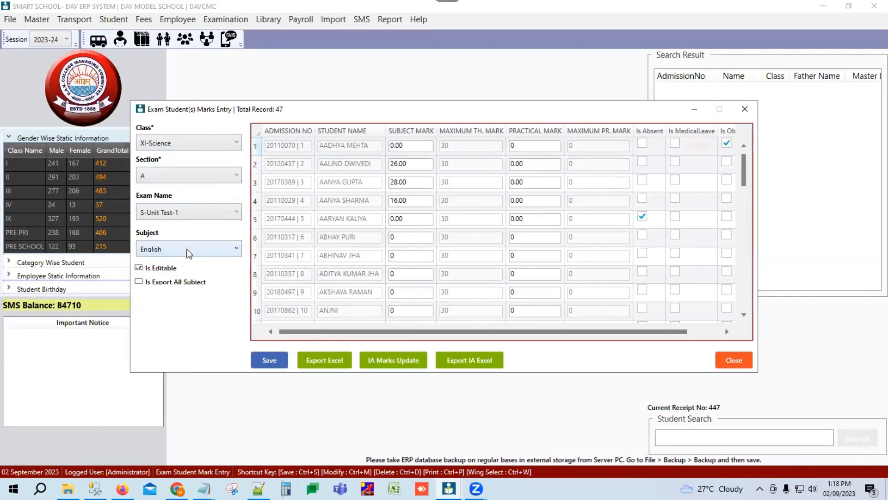
{"action": "left_click", "coordinate": [344, 363]}
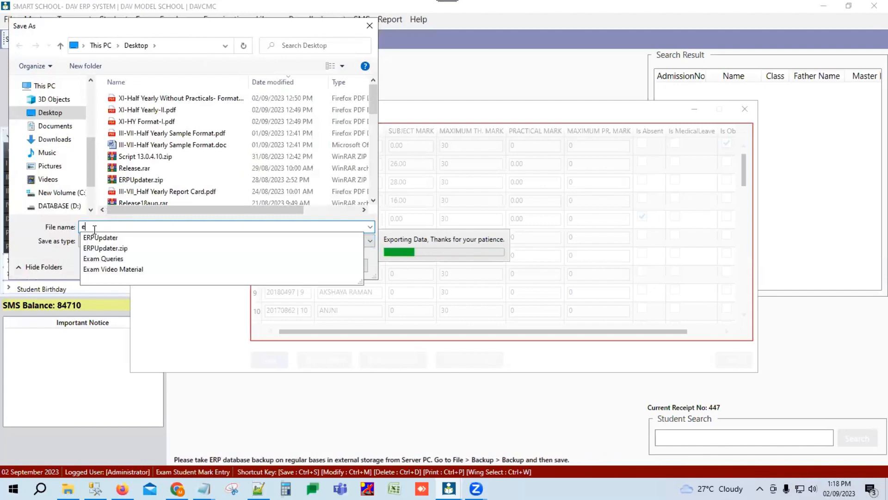
{"action": "type", "text": "eng"}
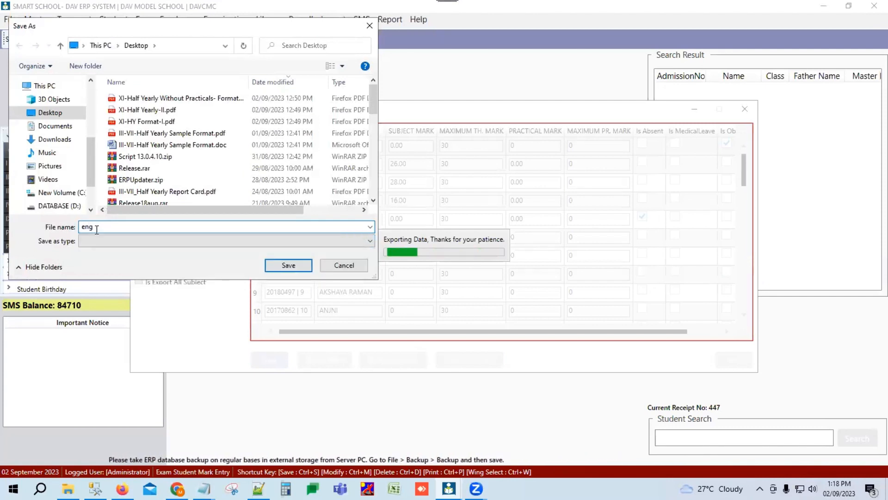
{"action": "left_click", "coordinate": [299, 264]}
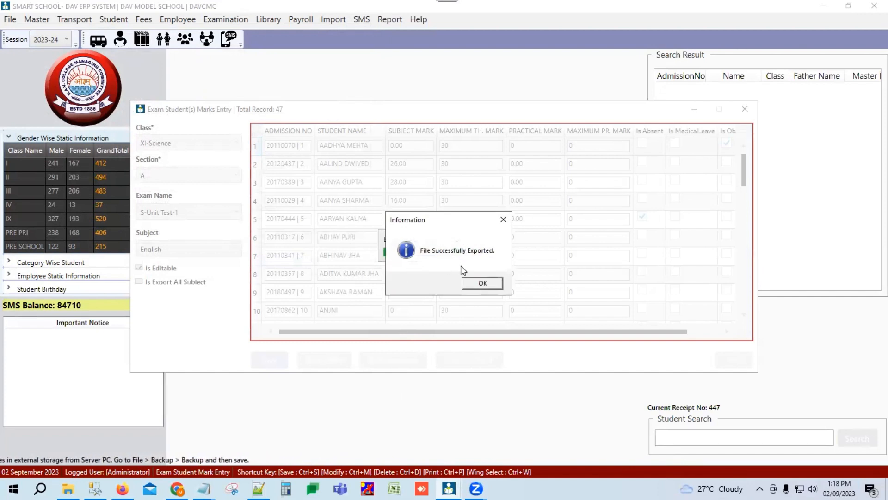
{"action": "left_click", "coordinate": [482, 283]}
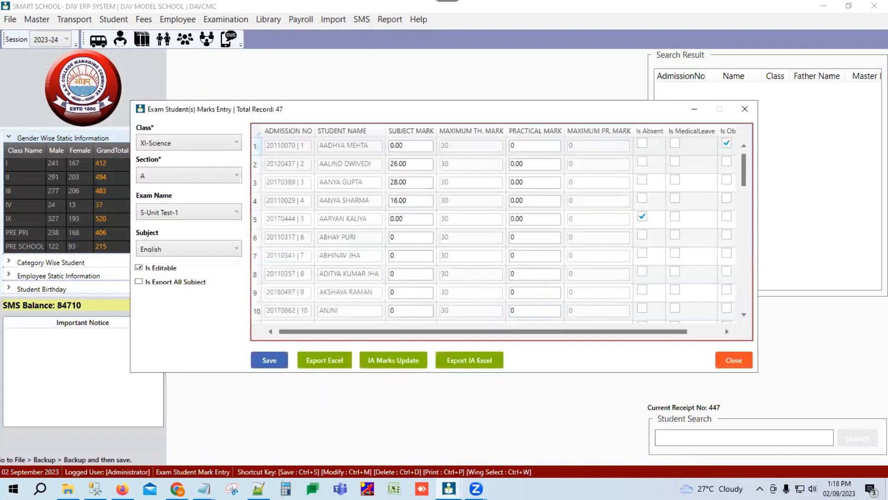
Open the exported eng.xlsx from the desktop in Excel and examine its header columns and the first students' subject marks
{"action": "key", "text": "super+d"}
{"action": "double_click", "coordinate": [141, 249]}
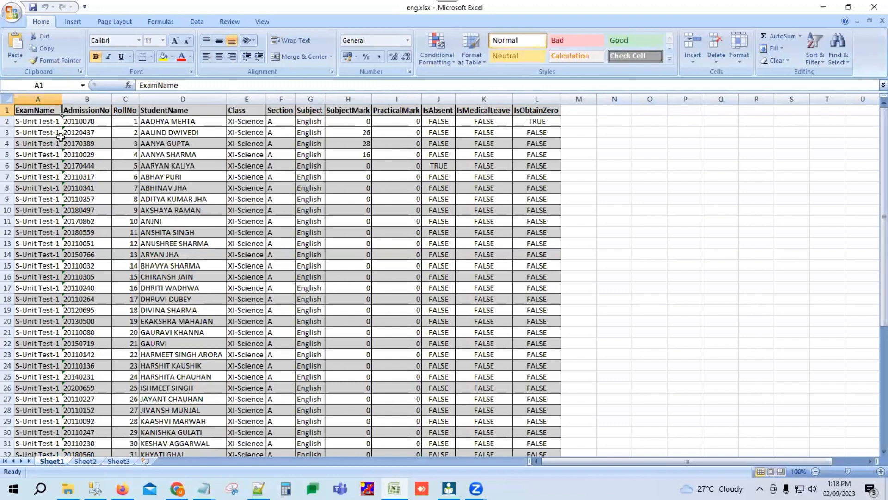
{"action": "left_click_drag", "start_coordinate": [26, 111], "coordinate": [546, 163]}
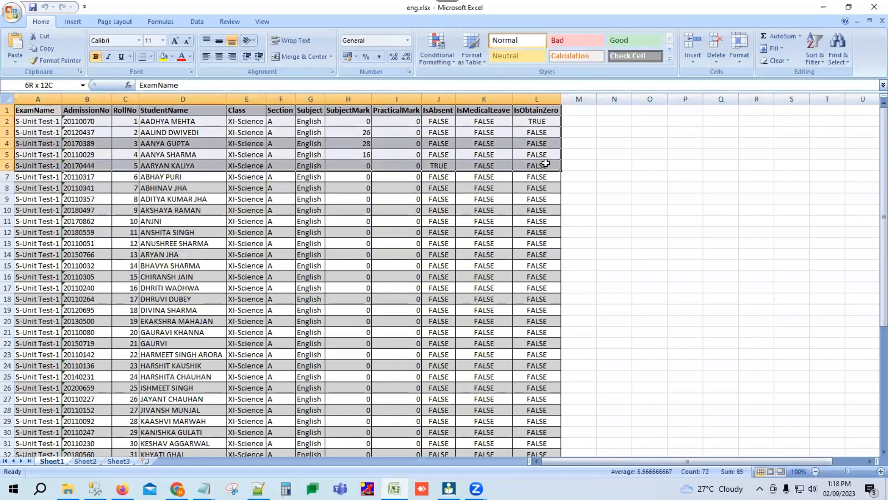
{"action": "left_click", "coordinate": [363, 118]}
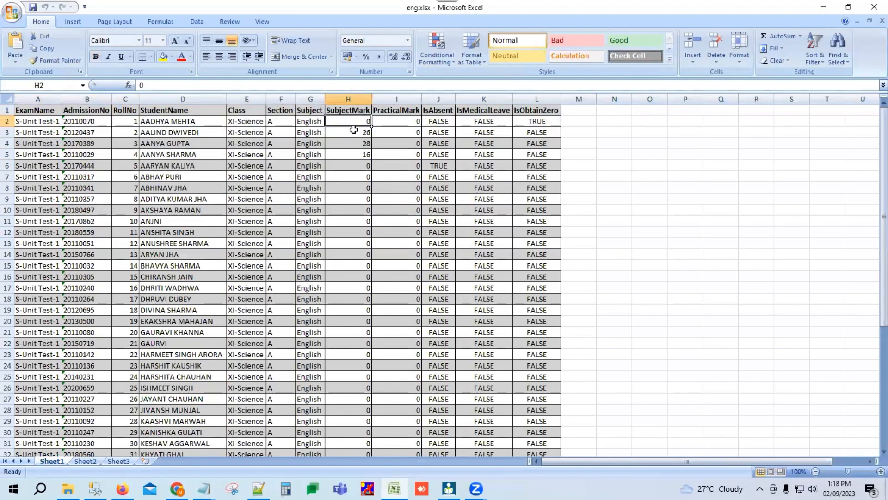
{"action": "left_click", "coordinate": [354, 138]}
{"action": "left_click", "coordinate": [363, 155]}
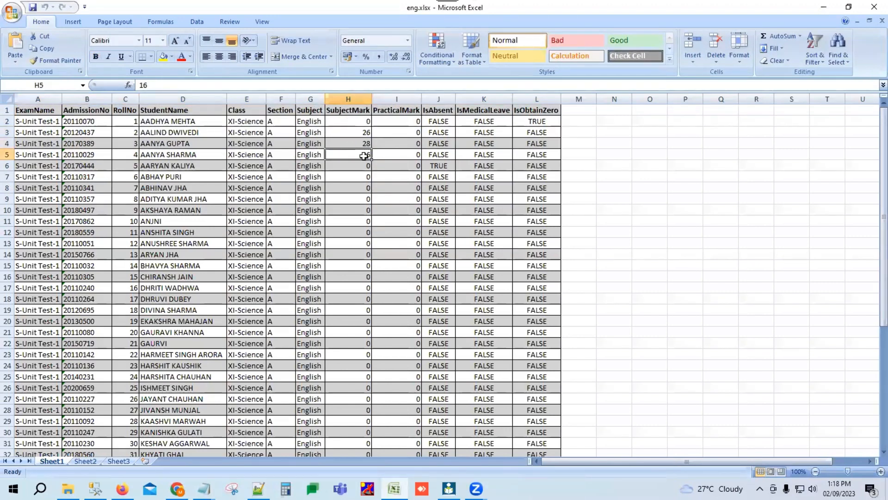
{"action": "left_click_drag", "start_coordinate": [24, 110], "coordinate": [560, 112]}
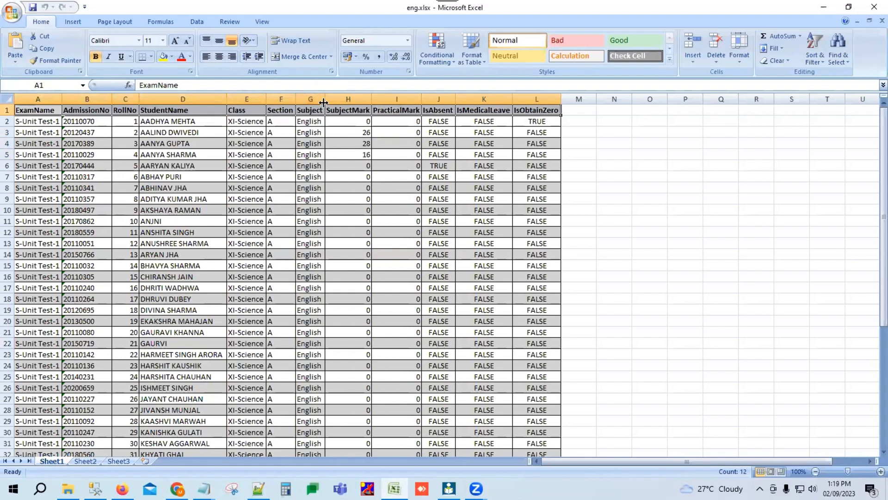
Widen the Subject column and check the first student's SubjectMark, IsAbsent and IsObtainZero cells
{"action": "left_click_drag", "start_coordinate": [324, 103], "coordinate": [341, 102]}
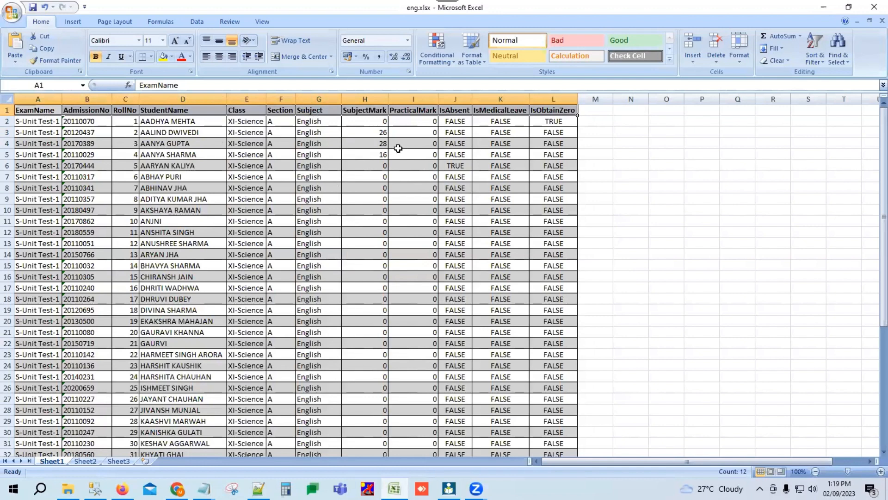
{"action": "left_click", "coordinate": [371, 120]}
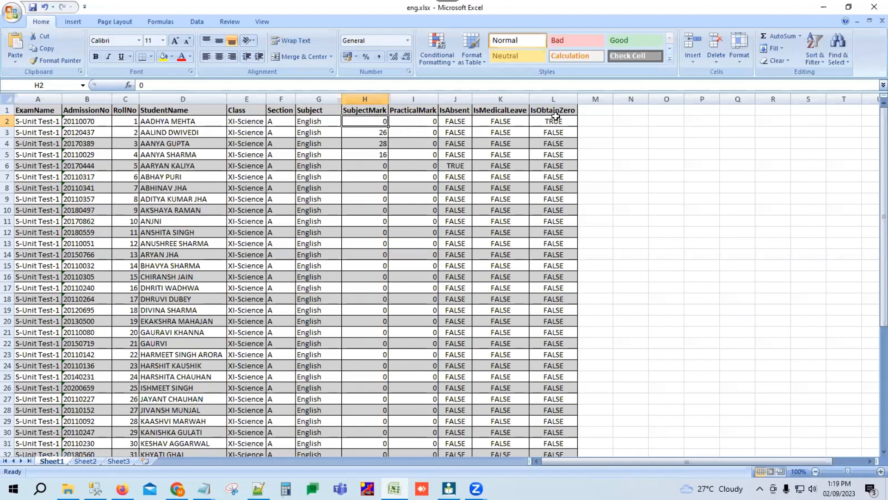
{"action": "left_click", "coordinate": [455, 122]}
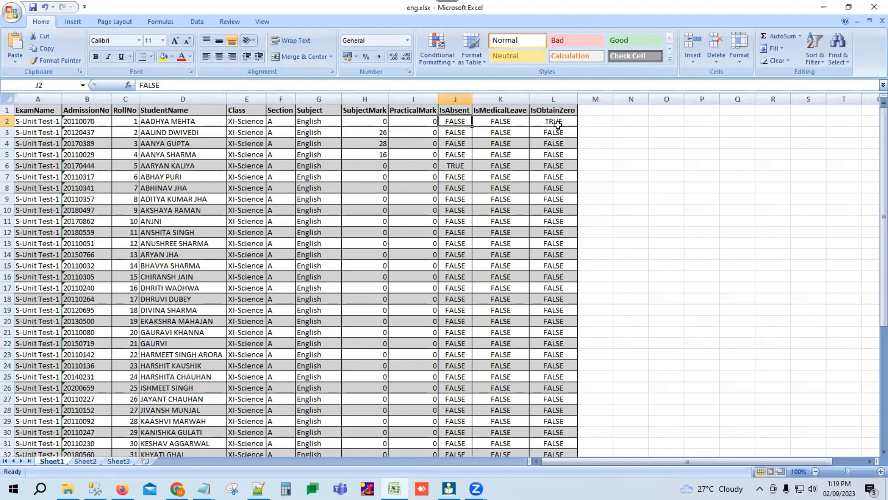
{"action": "left_click", "coordinate": [377, 122]}
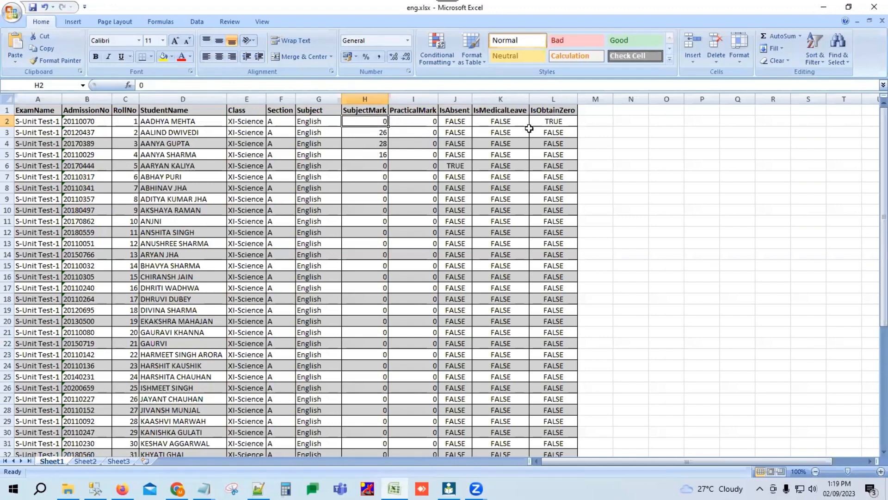
{"action": "left_click", "coordinate": [561, 123]}
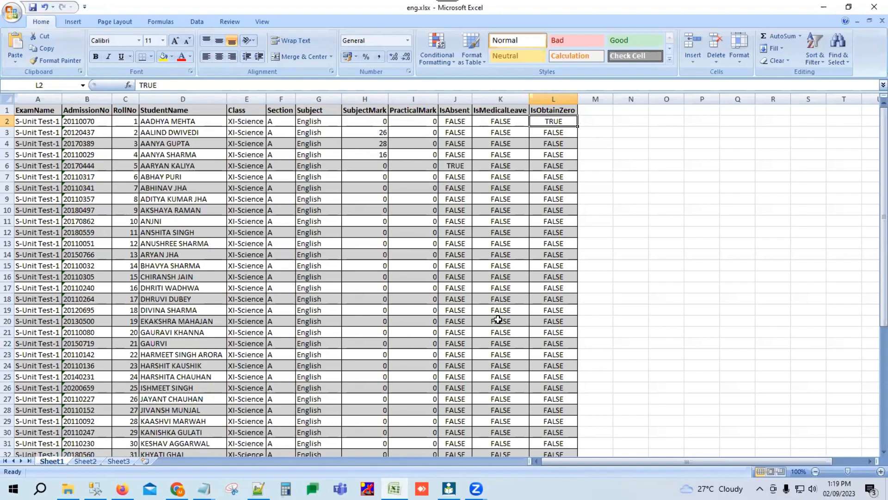
Switch to the school ERP, open the scholastic student mark import and select eng.xlsx from the Desktop, cancelling without importing it
{"action": "left_click", "coordinate": [449, 489]}
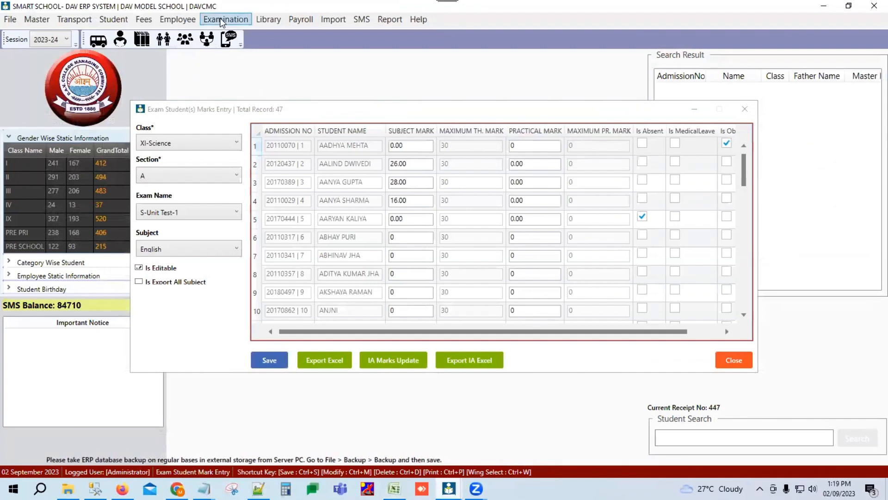
{"action": "left_click", "coordinate": [223, 21]}
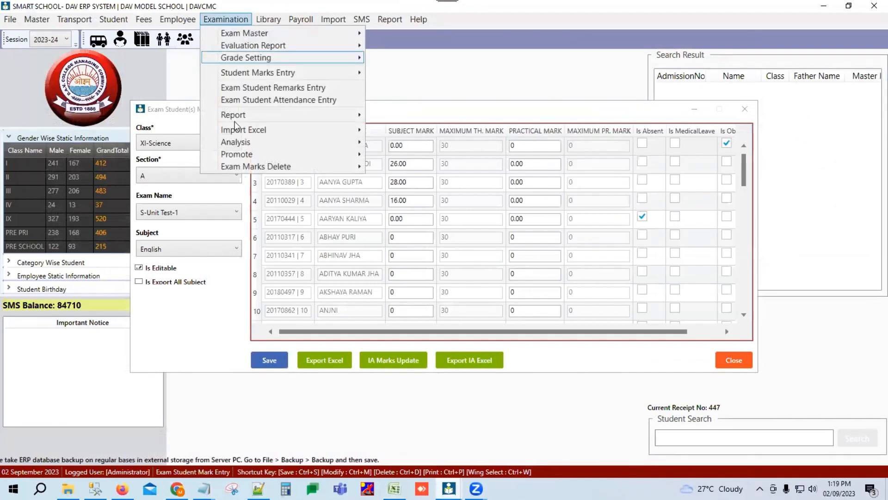
{"action": "mouse_move", "coordinate": [261, 133]}
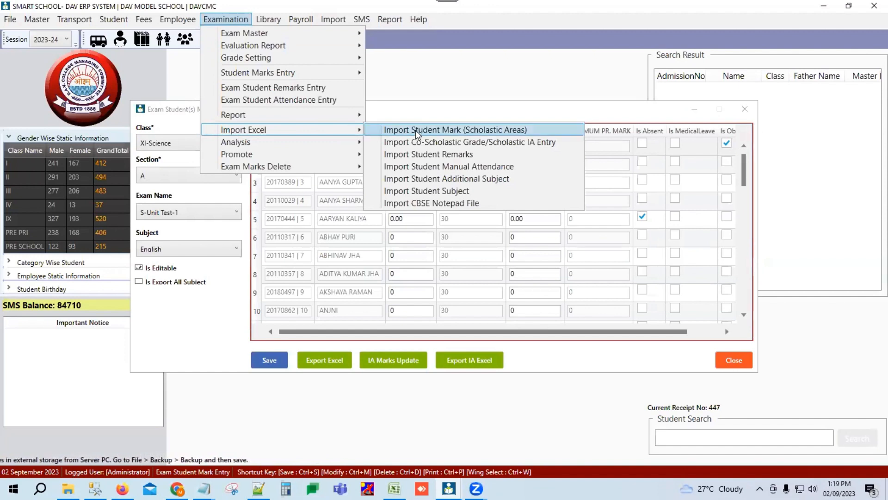
{"action": "left_click", "coordinate": [449, 129]}
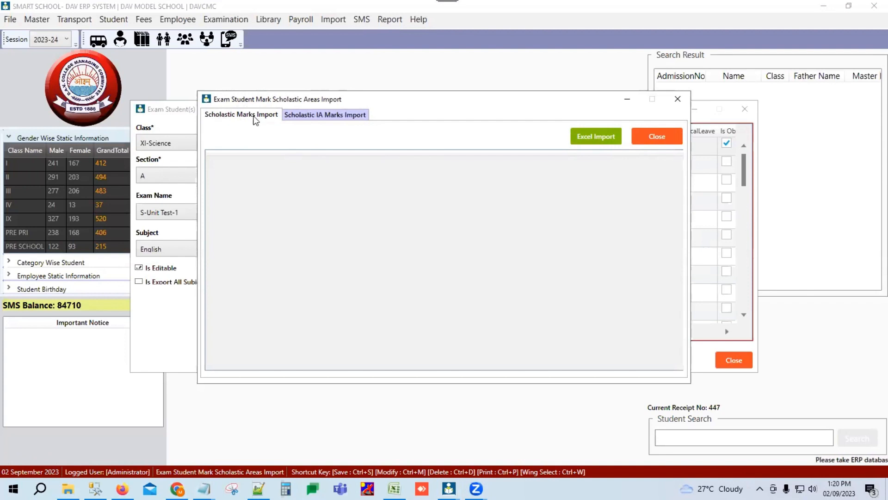
{"action": "left_click", "coordinate": [597, 136]}
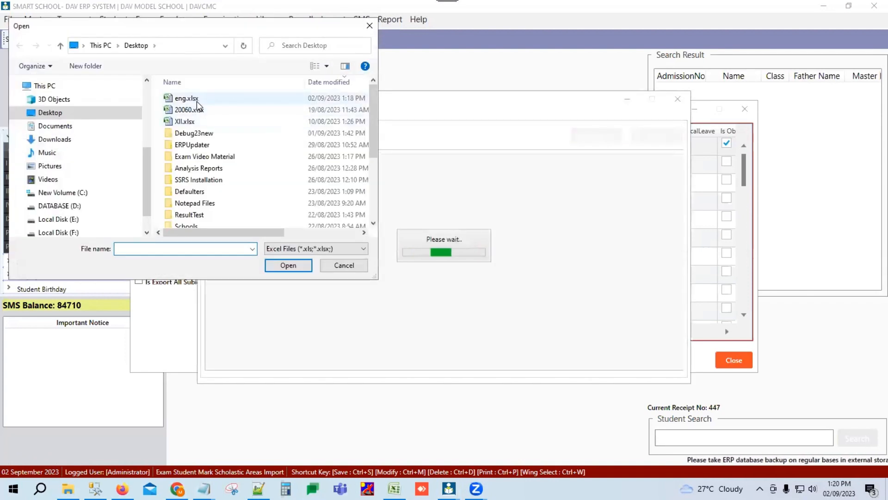
{"action": "left_click", "coordinate": [197, 101]}
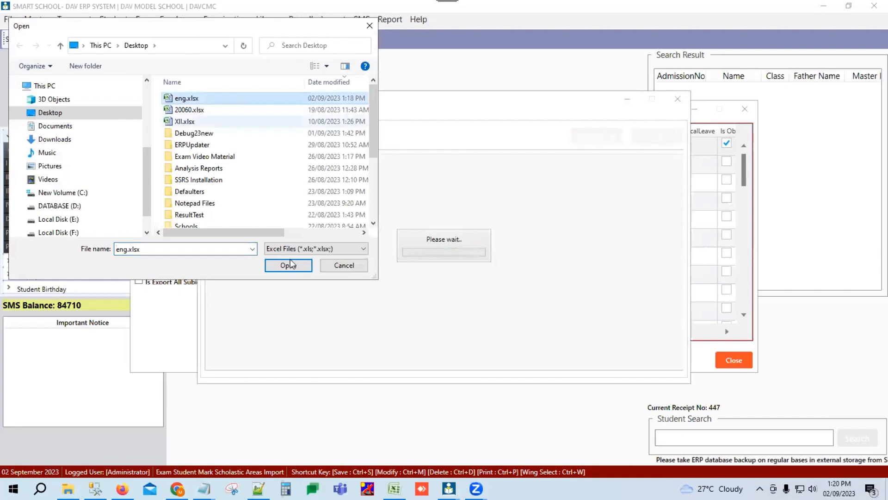
{"action": "left_click", "coordinate": [349, 267]}
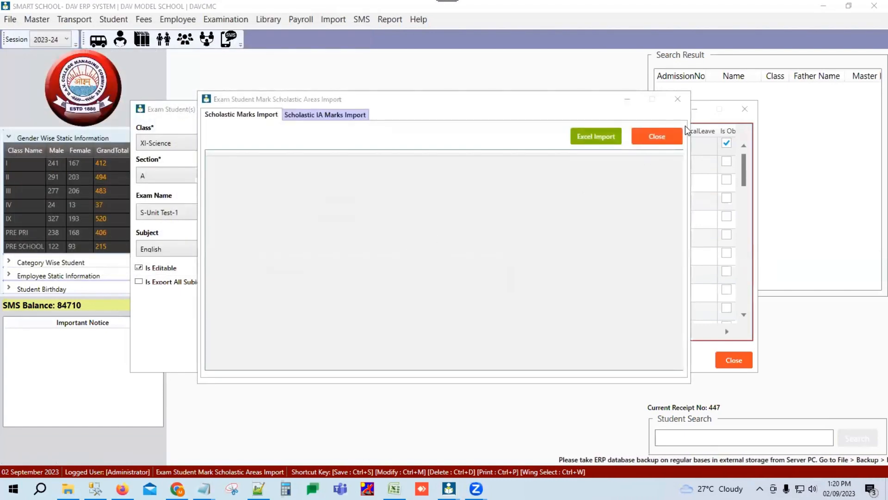
{"action": "left_click", "coordinate": [656, 135]}
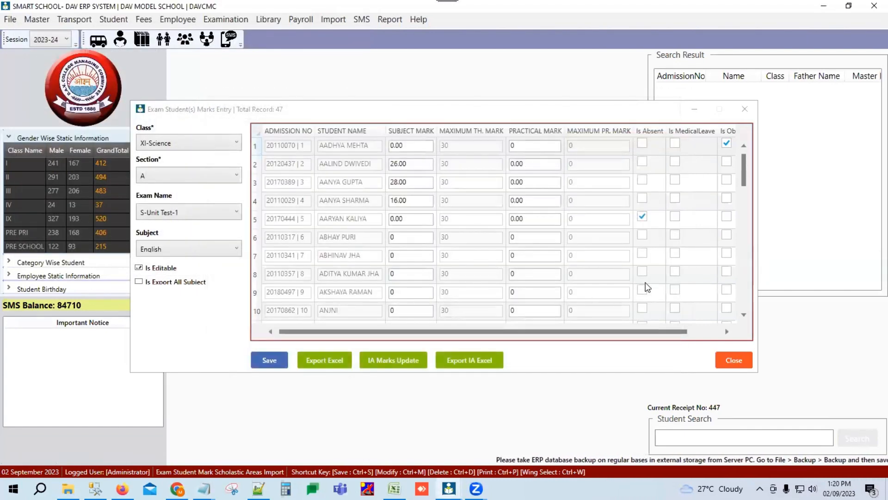
Close the marks entry form and open Co-Scholastic Grade/Scholastic IA Entry with report type Old Report and exam type Co-Scholastic
{"action": "left_click", "coordinate": [744, 112]}
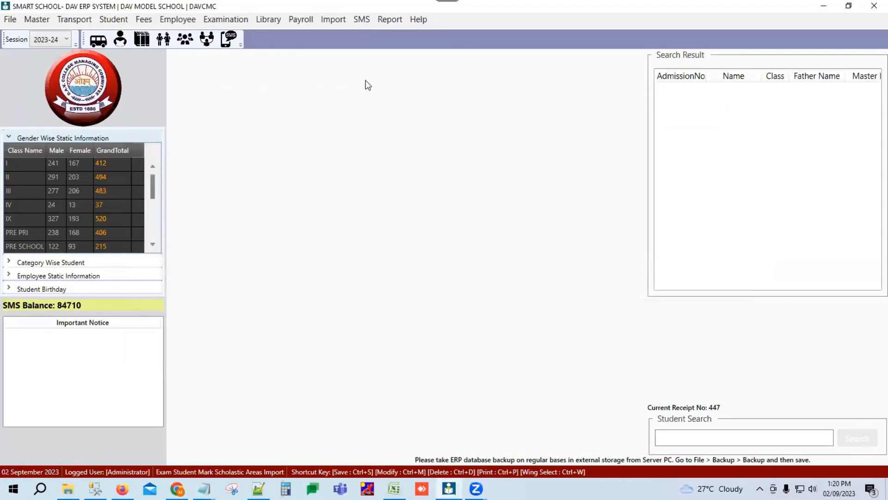
{"action": "left_click", "coordinate": [227, 18]}
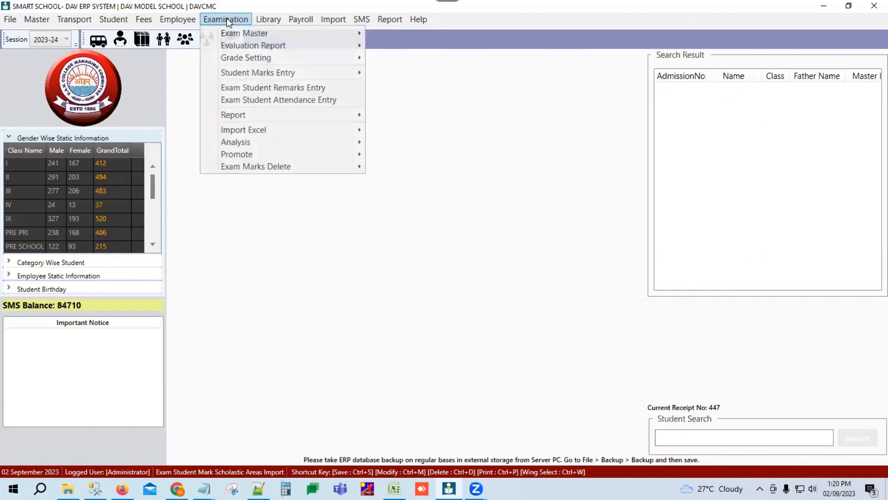
{"action": "mouse_move", "coordinate": [223, 73]}
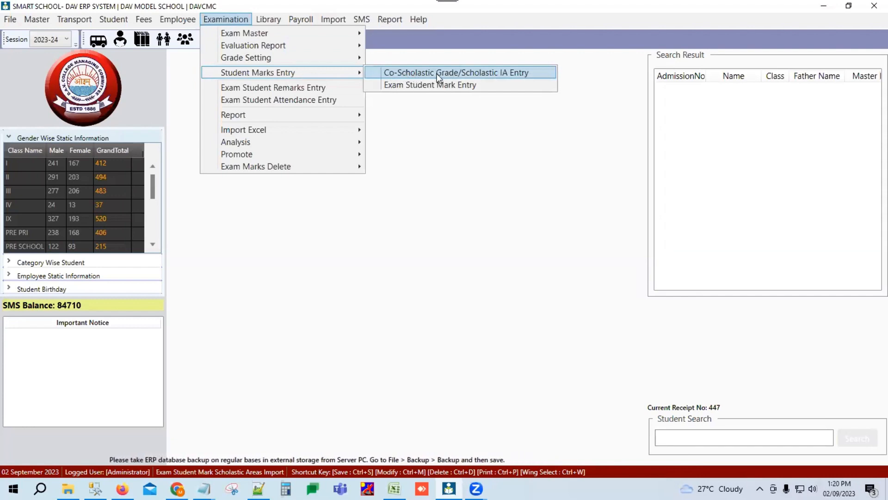
{"action": "left_click", "coordinate": [407, 72]}
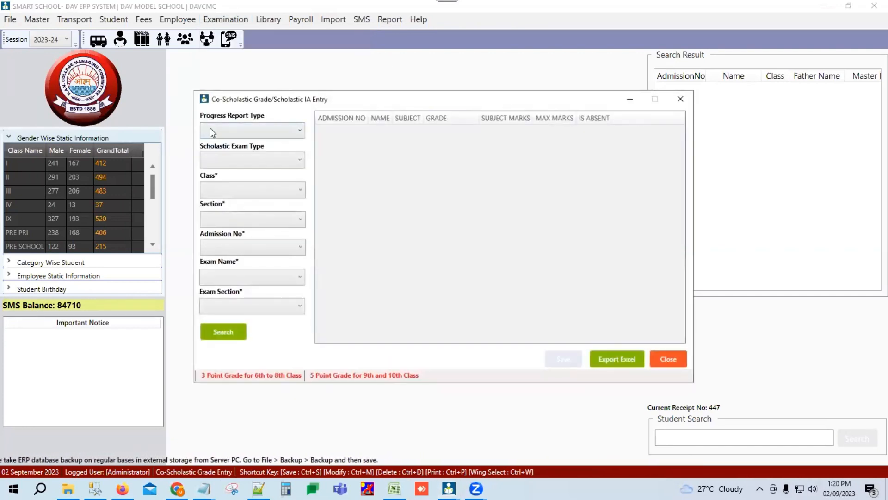
{"action": "left_click", "coordinate": [256, 131]}
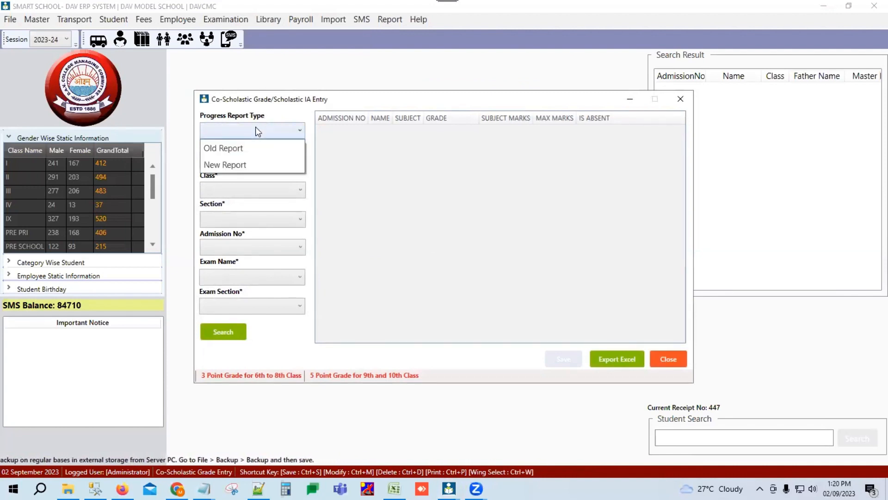
{"action": "left_click", "coordinate": [224, 147]}
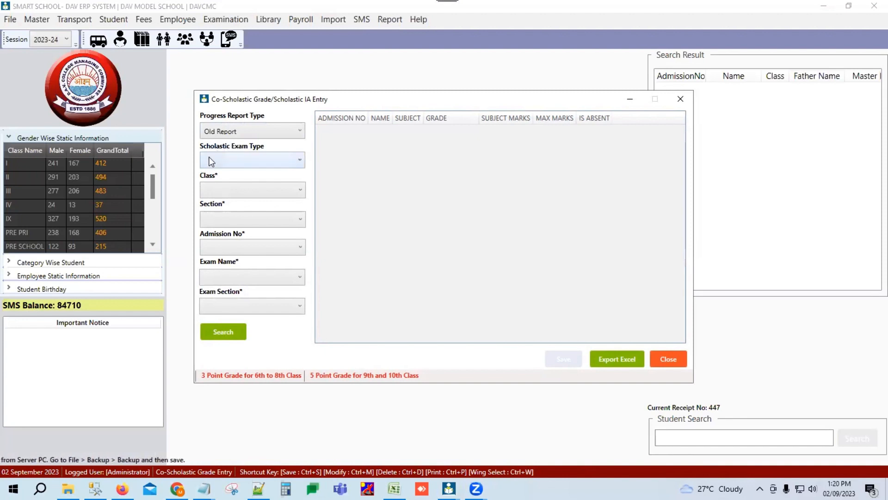
{"action": "left_click", "coordinate": [270, 162]}
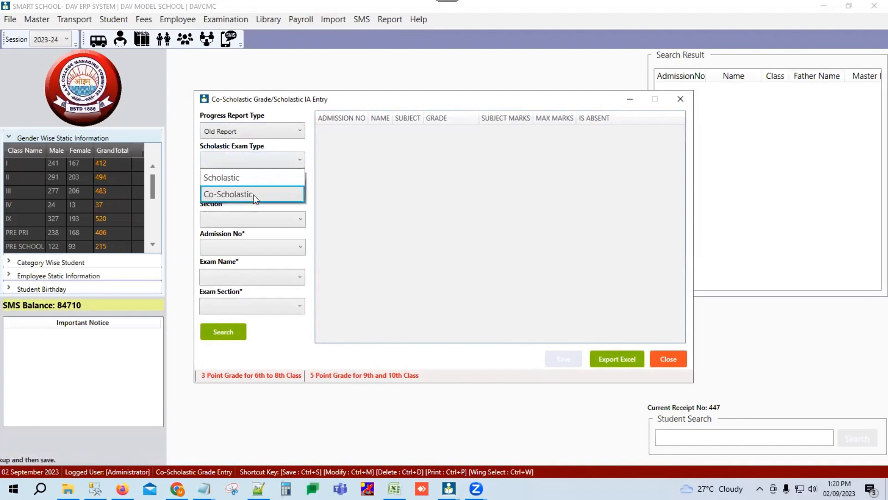
{"action": "left_click", "coordinate": [241, 193]}
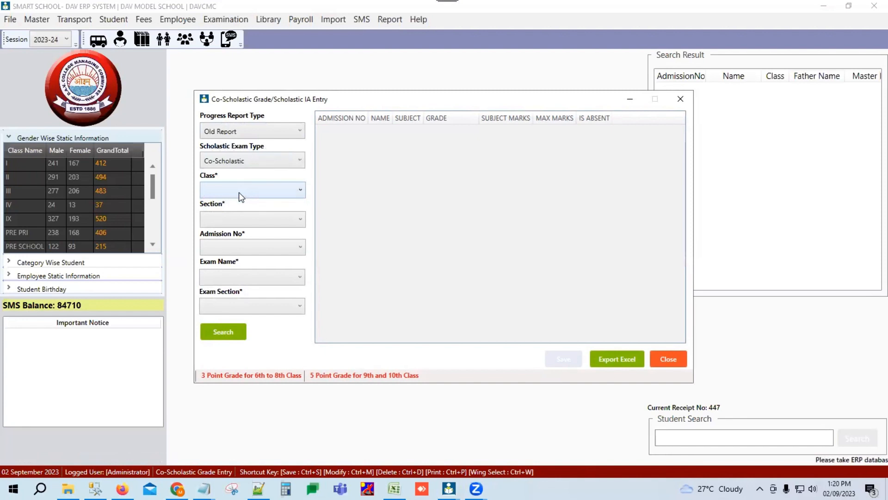
Set the grade entry to class XI-Science, section A, for all students
{"action": "left_click", "coordinate": [239, 193]}
{"action": "scroll", "coordinate": [241, 241], "scroll_direction": "down", "scroll_amount": 2}
{"action": "left_click", "coordinate": [224, 305]}
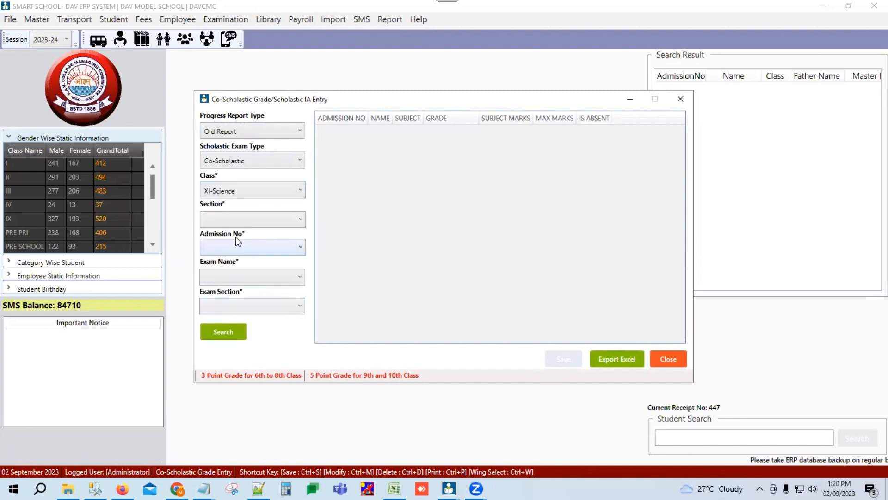
{"action": "left_click", "coordinate": [249, 220]}
{"action": "left_click", "coordinate": [229, 236]}
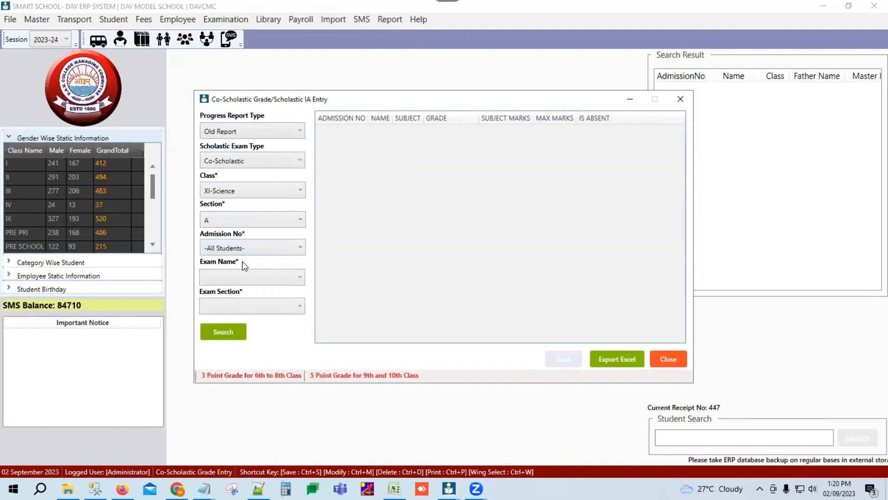
{"action": "left_click", "coordinate": [238, 248]}
{"action": "left_click", "coordinate": [235, 258]}
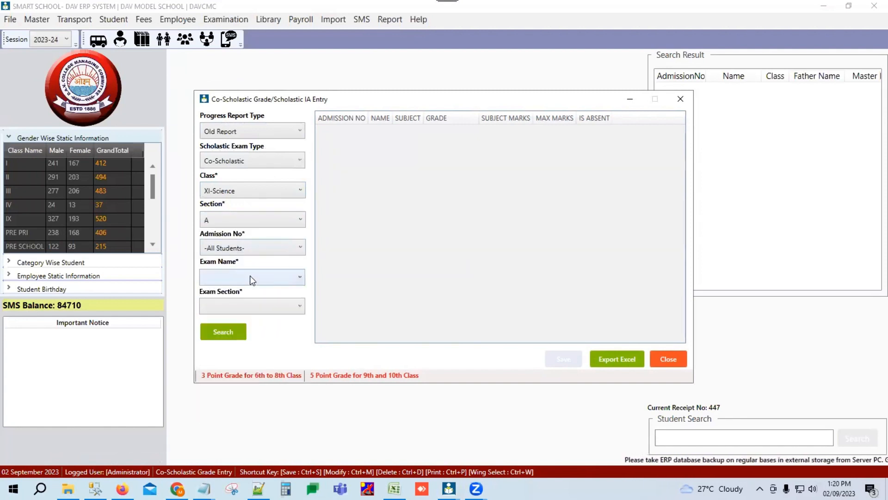
Choose the S-Half Yearly exam with the CO-SCHOLASTIC AREAS section and load the students' grade list
{"action": "left_click", "coordinate": [241, 276]}
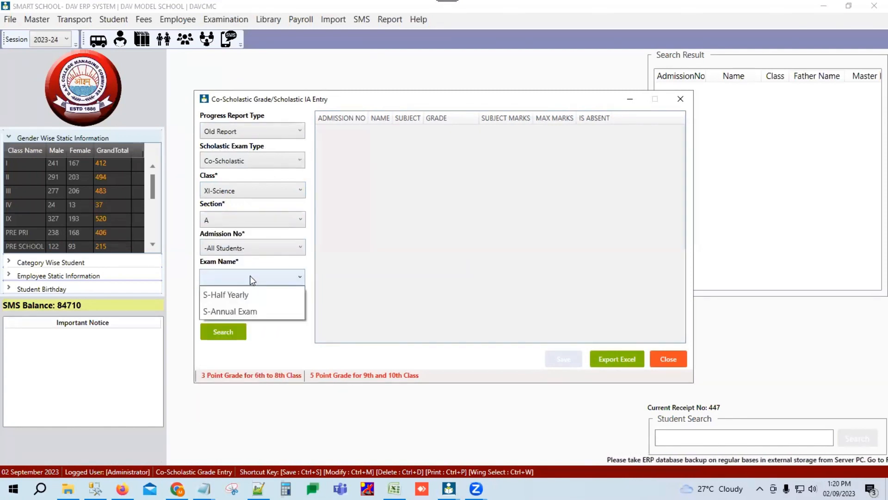
{"action": "left_click", "coordinate": [220, 296]}
{"action": "left_click", "coordinate": [255, 305]}
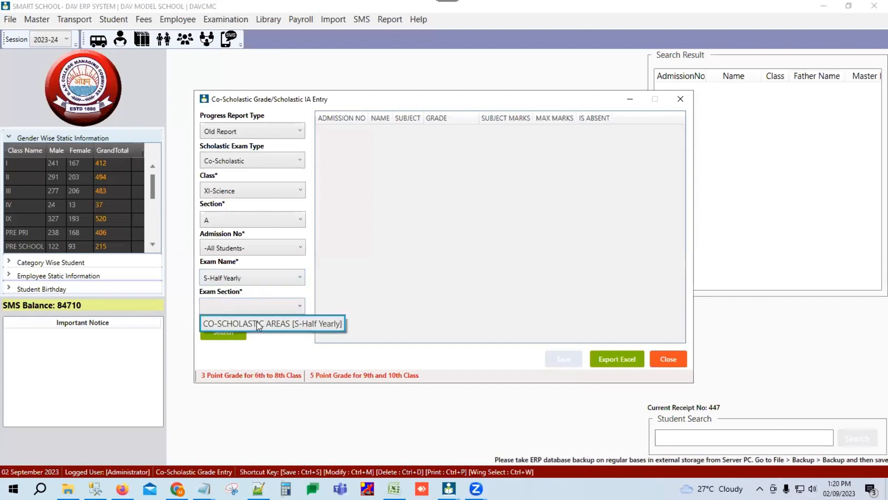
{"action": "left_click", "coordinate": [246, 322]}
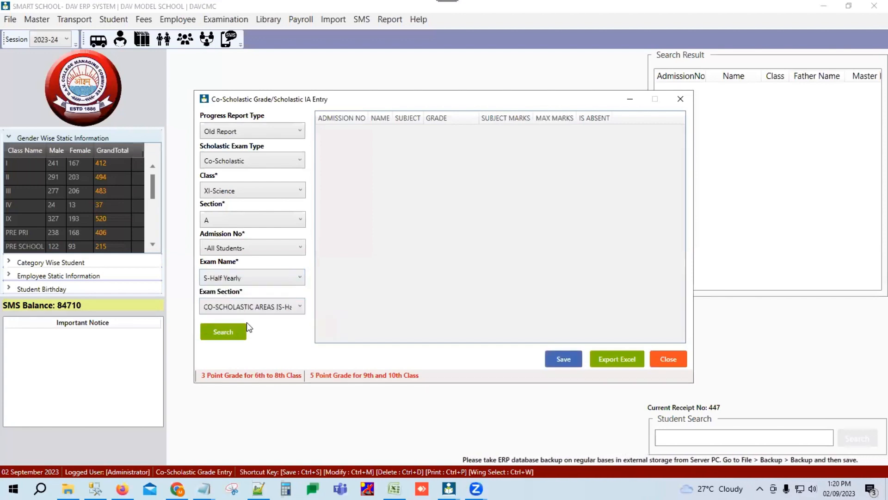
{"action": "left_click", "coordinate": [219, 332]}
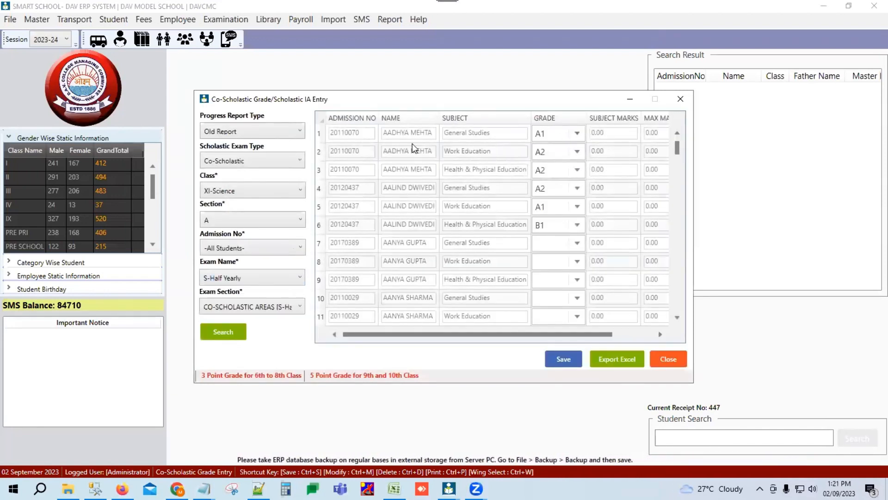
View the grade options for the first student's General Studies, leaving the grade as it is
{"action": "left_click", "coordinate": [554, 138]}
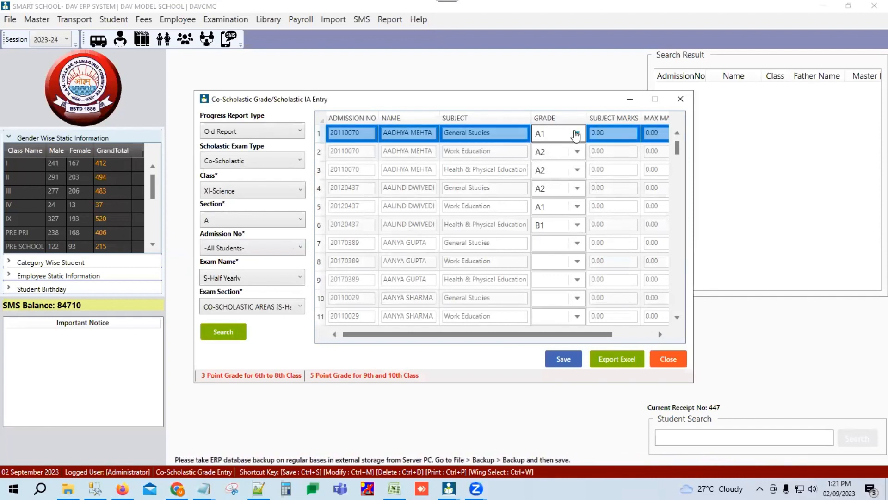
{"action": "left_click", "coordinate": [555, 138]}
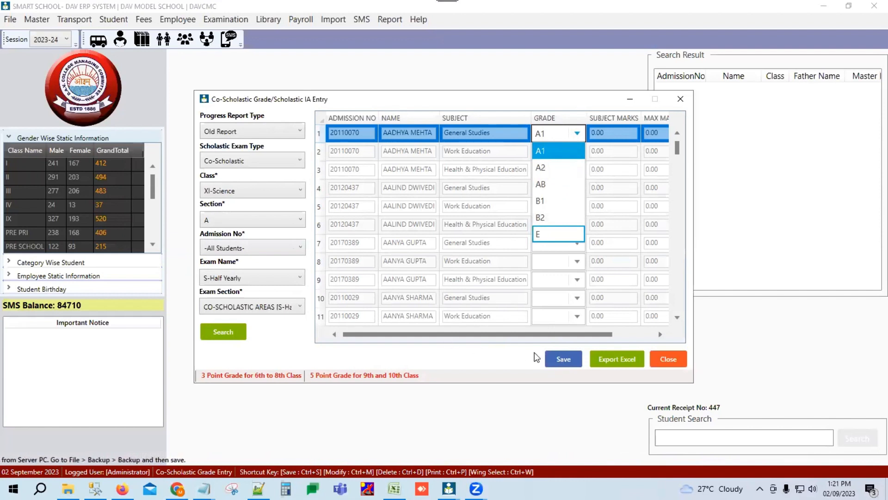
{"action": "key", "text": "Escape"}
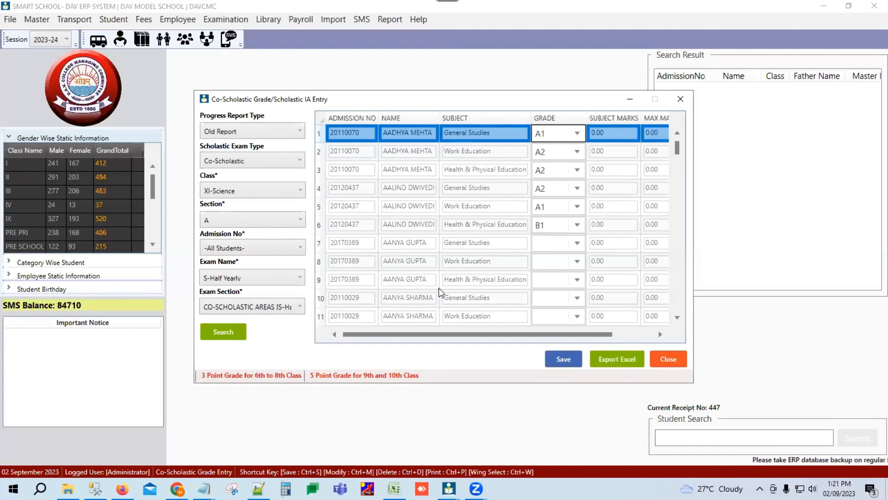
Export the loaded co-scholastic grade list to an Excel file named co-scholastic on the Desktop
{"action": "left_click", "coordinate": [617, 359]}
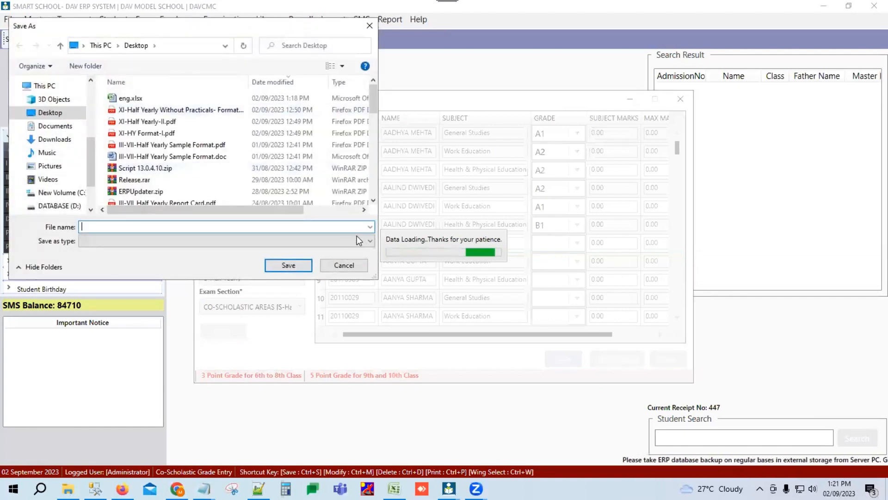
{"action": "left_click", "coordinate": [95, 225]}
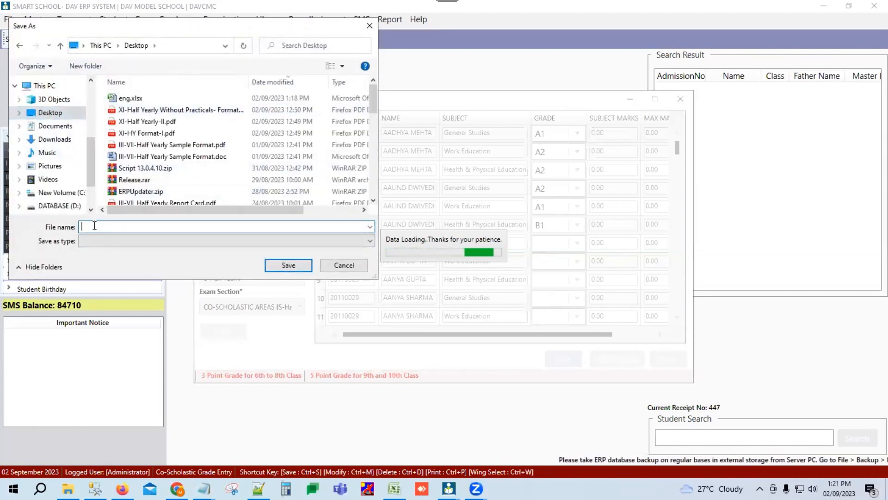
{"action": "type", "text": "co"}
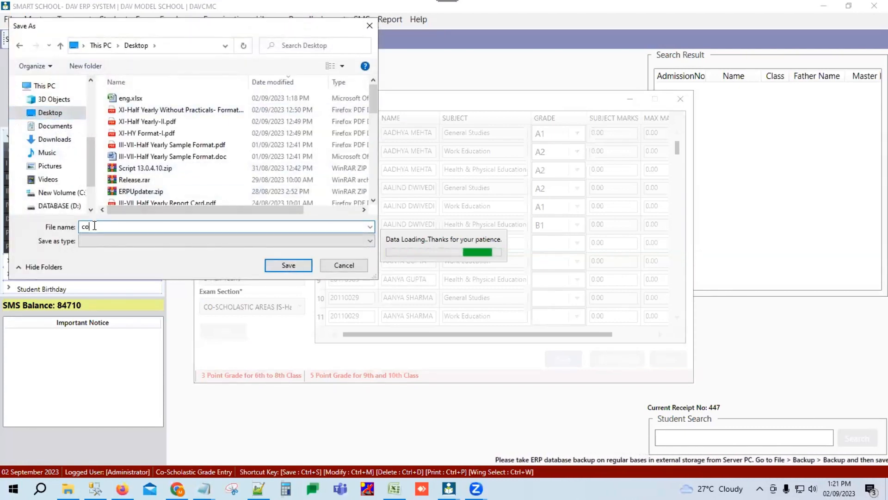
{"action": "type", "text": "-scholastic"}
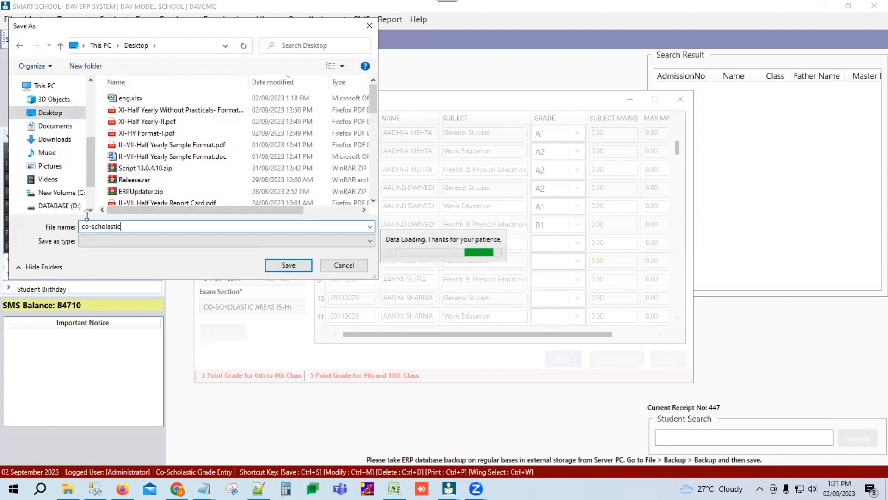
{"action": "left_click", "coordinate": [283, 263]}
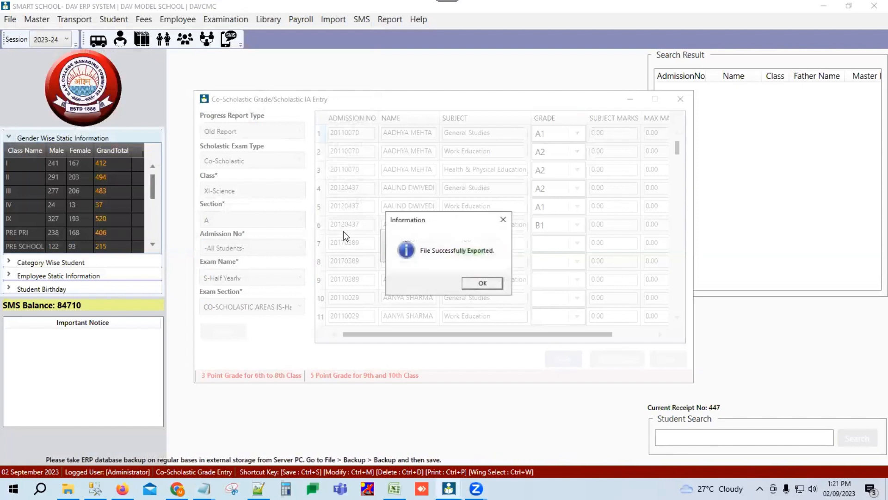
{"action": "left_click", "coordinate": [484, 282]}
Open the exported co-scholastic.xlsx from the desktop and widen the ExamName, ExamSection and Subject columns slightly
{"action": "key", "text": "super+d"}
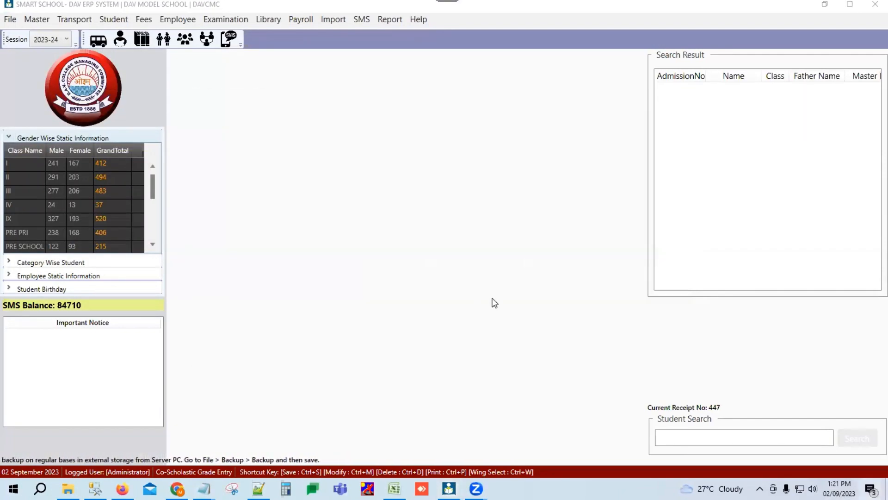
{"action": "double_click", "coordinate": [151, 313]}
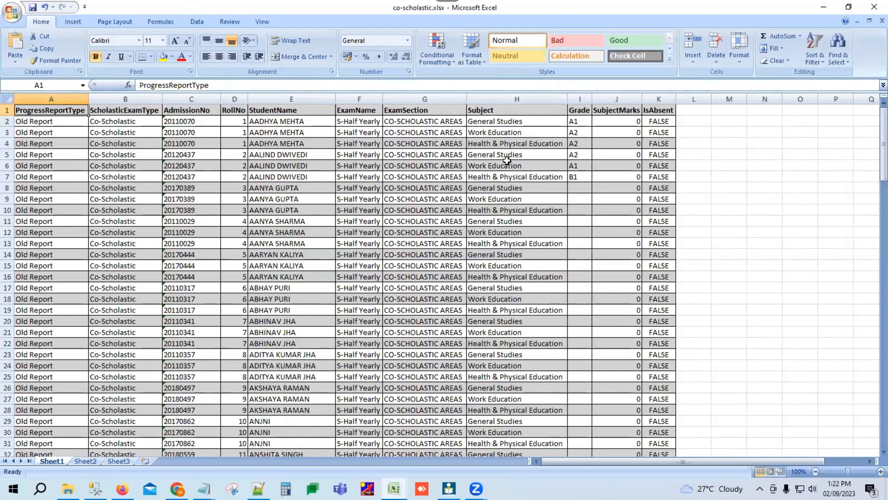
{"action": "left_click_drag", "start_coordinate": [381, 100], "coordinate": [396, 100]}
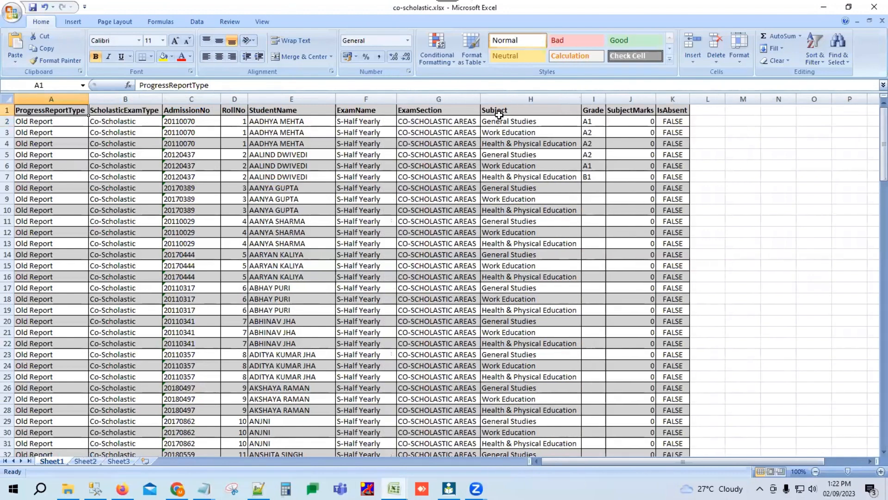
{"action": "left_click_drag", "start_coordinate": [478, 98], "coordinate": [493, 98]}
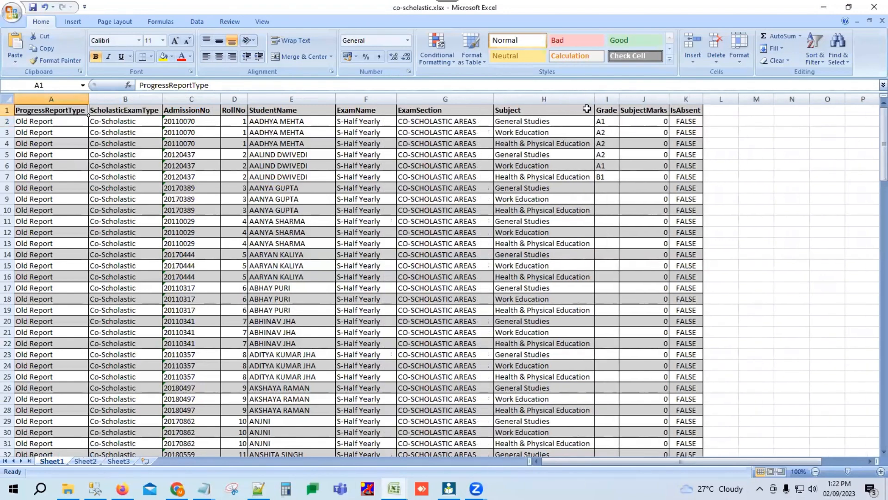
{"action": "left_click_drag", "start_coordinate": [593, 97], "coordinate": [607, 98]}
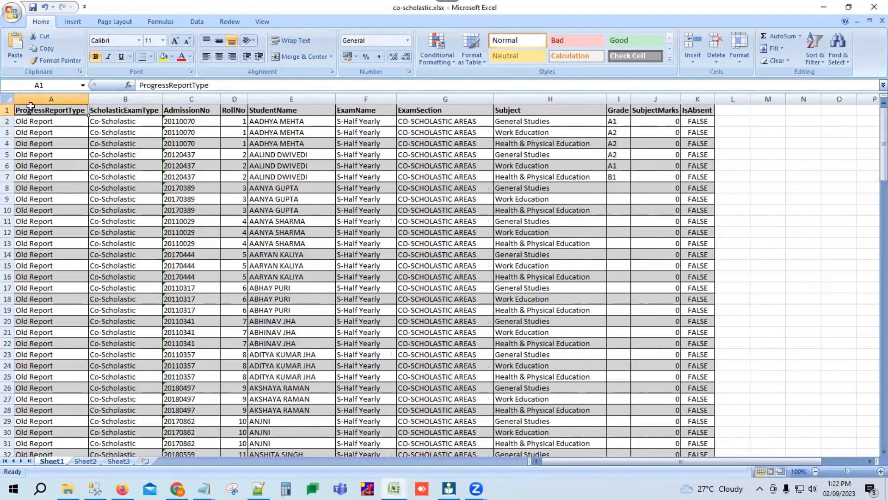
Examine the exported sheet's report type through Subject columns and its Grade column down the student rows
{"action": "left_click", "coordinate": [132, 113]}
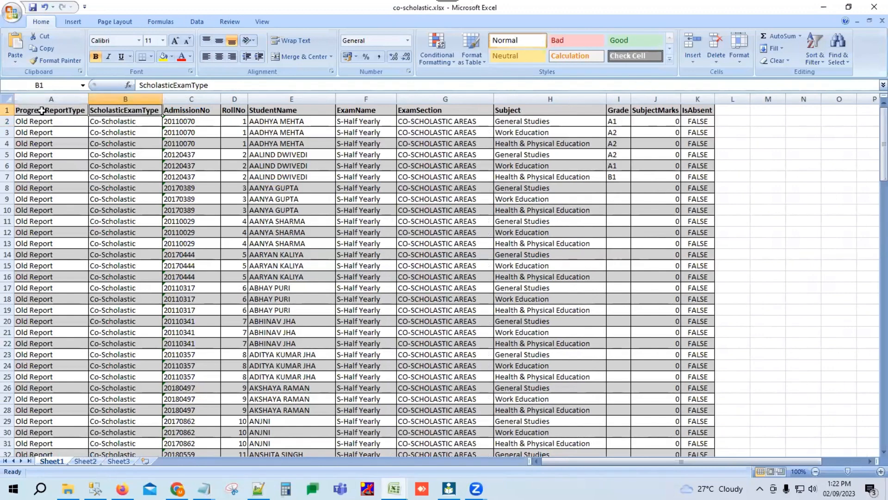
{"action": "left_click_drag", "start_coordinate": [42, 112], "coordinate": [552, 299]}
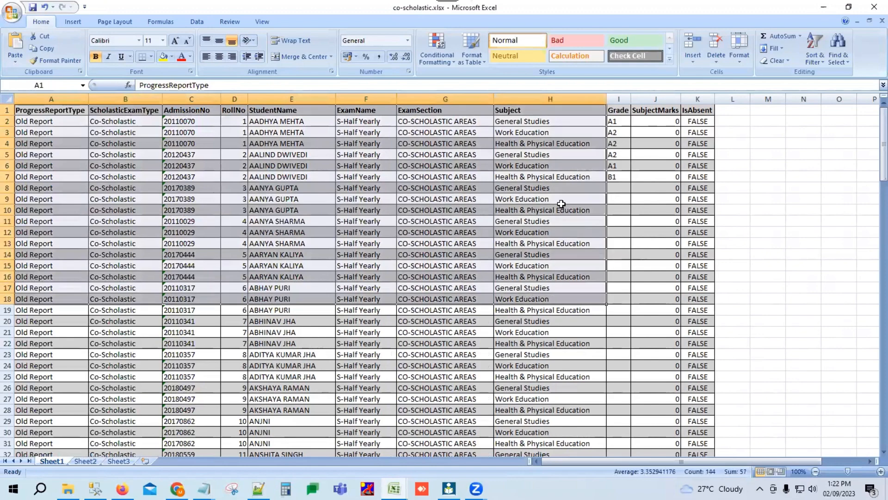
{"action": "left_click", "coordinate": [619, 113]}
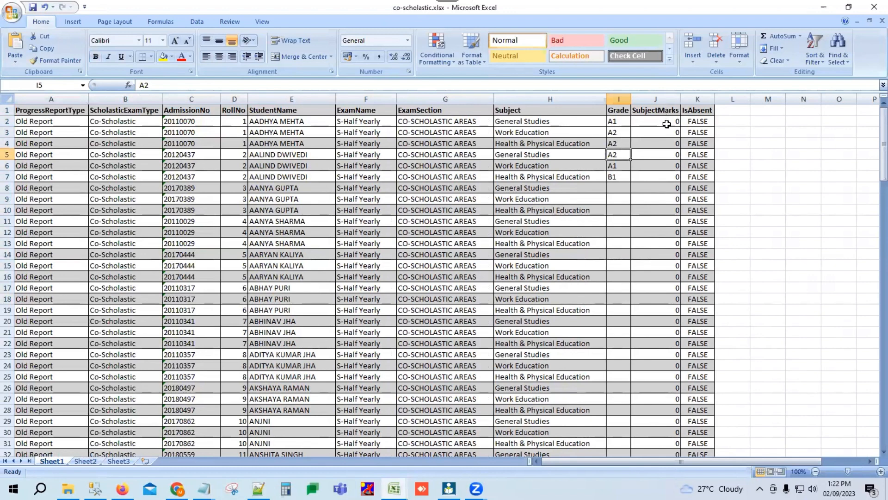
{"action": "scroll", "coordinate": [369, 257], "scroll_direction": "down", "scroll_amount": 3}
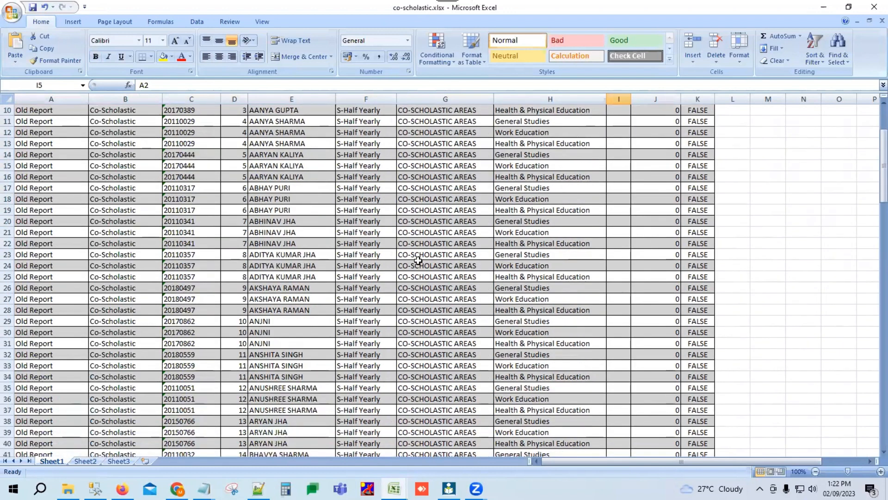
Switch to the school ERP, view the Excel file selection in Import Co-Scholastic Grade/Scholastic IA Entry, and close the import form without importing
{"action": "left_click", "coordinate": [449, 488]}
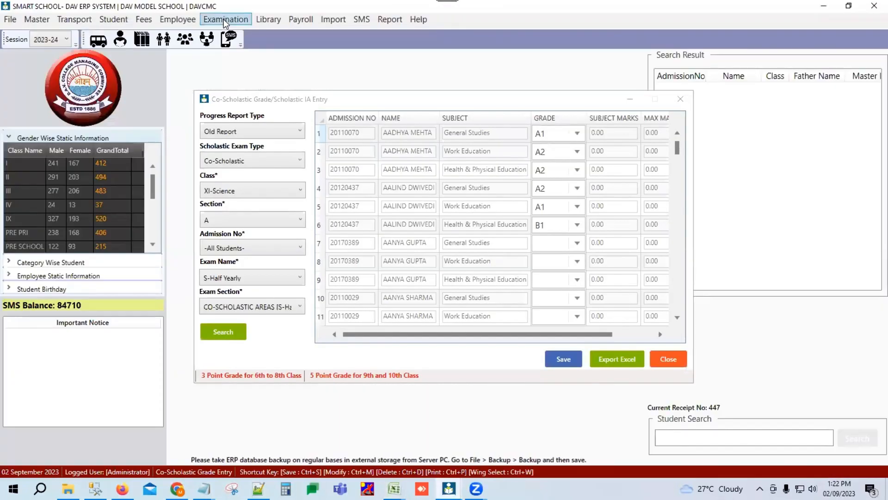
{"action": "left_click", "coordinate": [224, 19]}
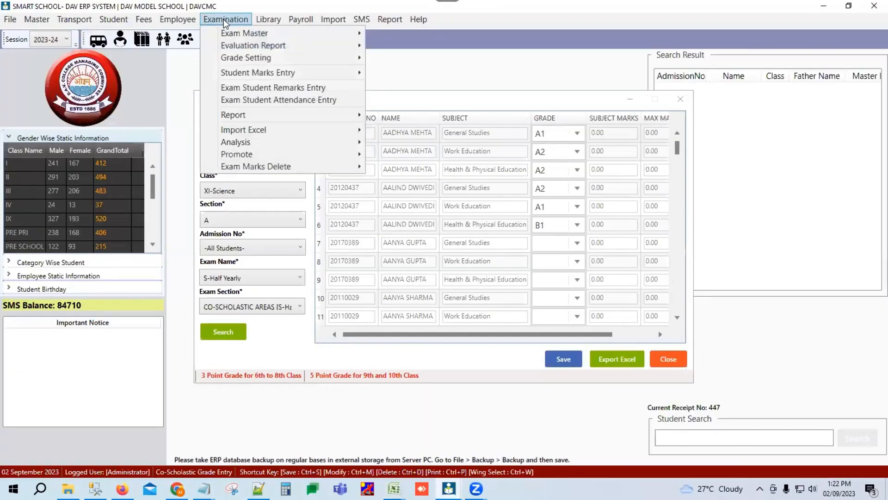
{"action": "mouse_move", "coordinate": [235, 129]}
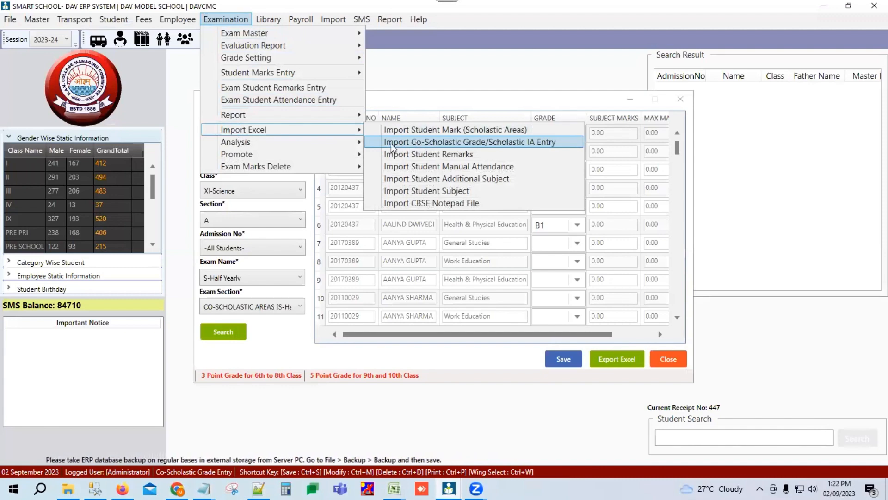
{"action": "left_click", "coordinate": [422, 144]}
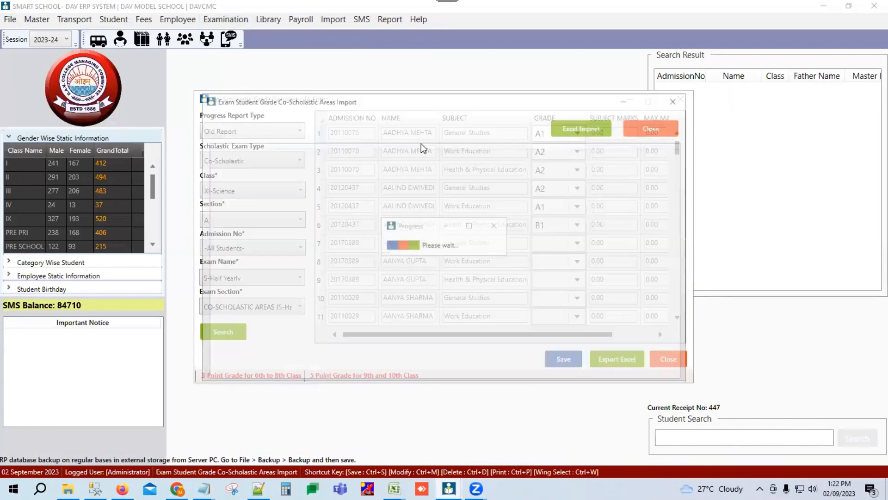
{"action": "left_click", "coordinate": [579, 127]}
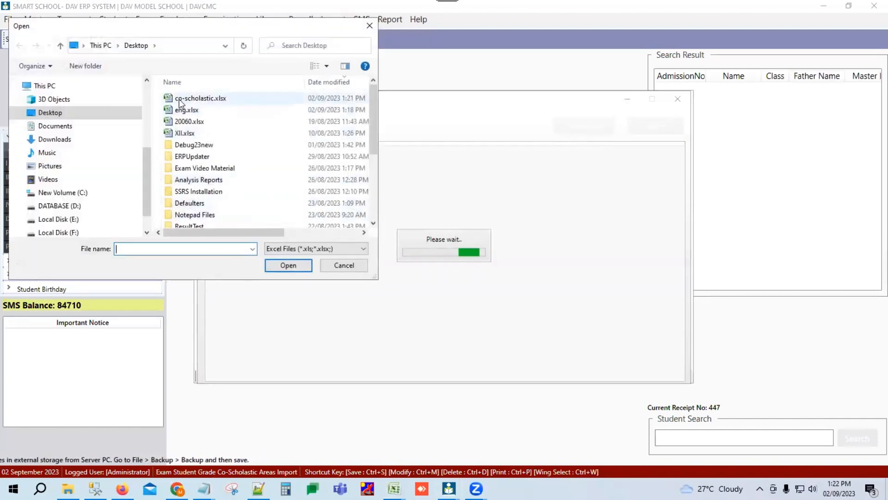
{"action": "left_click", "coordinate": [346, 266]}
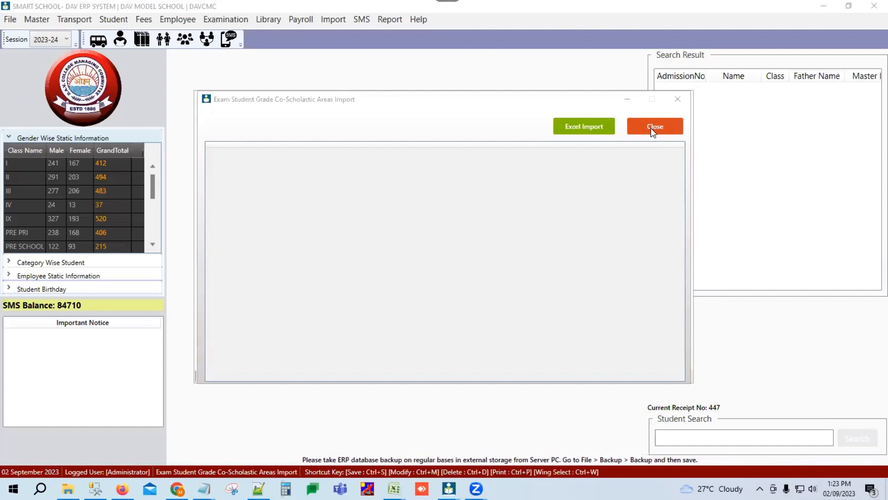
{"action": "left_click", "coordinate": [651, 128]}
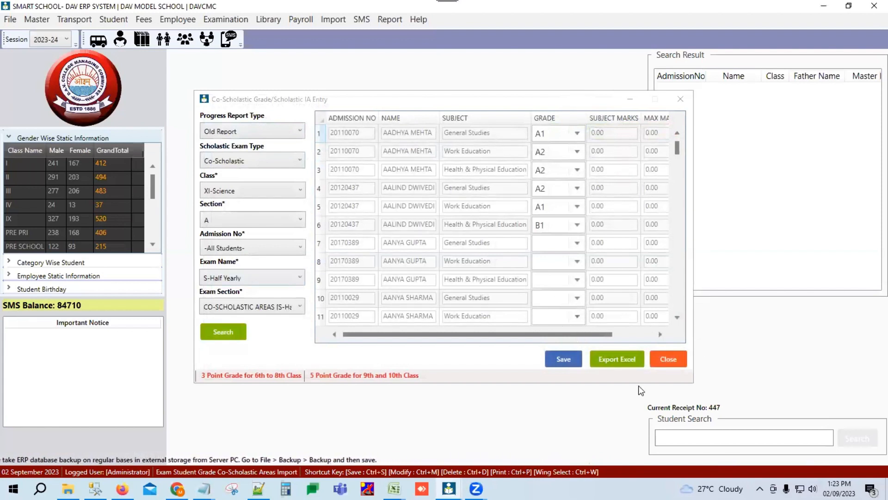
Close the co-scholastic grade entry form and open Exam Student Remarks Entry
{"action": "left_click", "coordinate": [667, 361]}
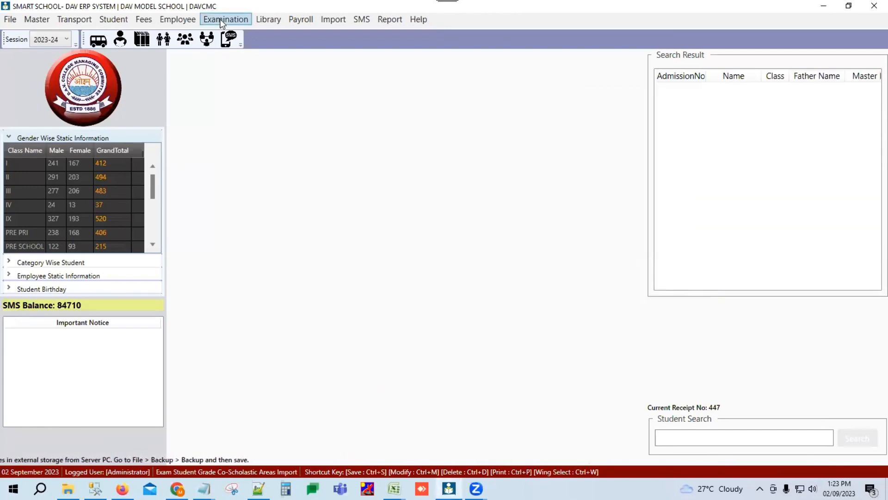
{"action": "left_click", "coordinate": [222, 24]}
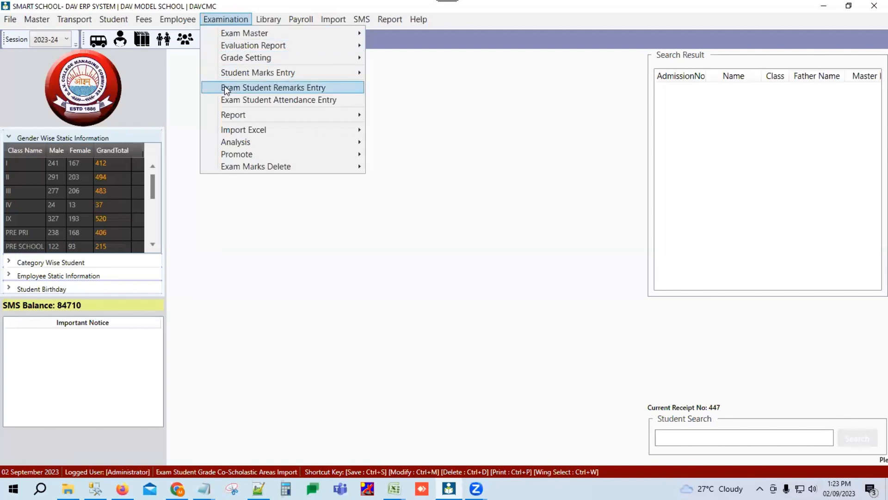
{"action": "left_click", "coordinate": [276, 89]}
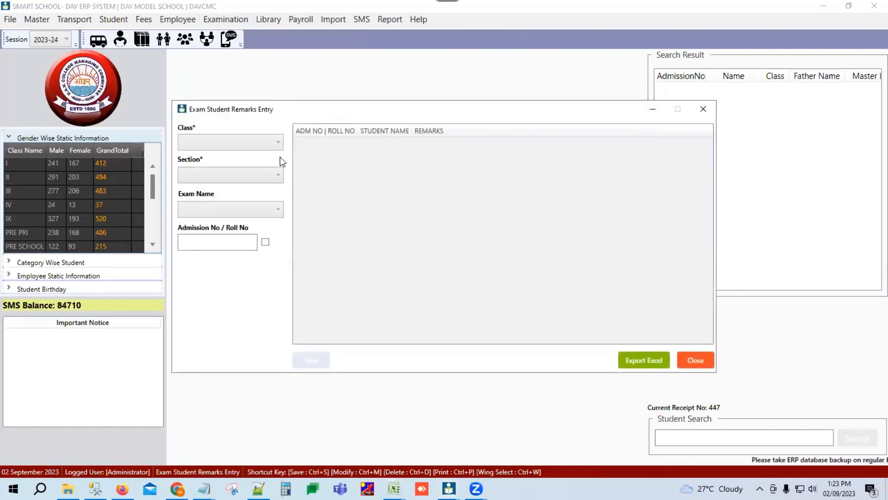
Load the student remarks list for class XI-Science, section A, exam S-Half Yearly
{"action": "left_click", "coordinate": [266, 142]}
{"action": "scroll", "coordinate": [204, 278], "scroll_direction": "down", "scroll_amount": 3}
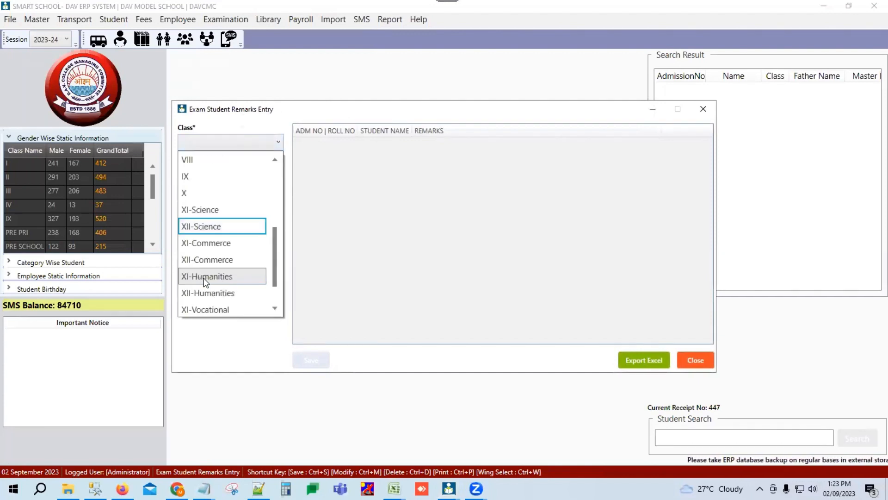
{"action": "left_click", "coordinate": [202, 212]}
{"action": "left_click", "coordinate": [229, 180]}
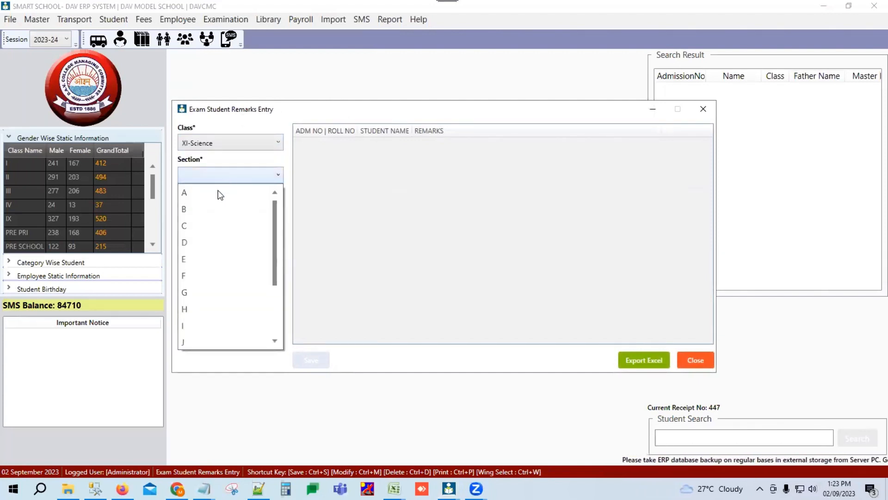
{"action": "left_click", "coordinate": [218, 193]}
{"action": "left_click", "coordinate": [240, 211]}
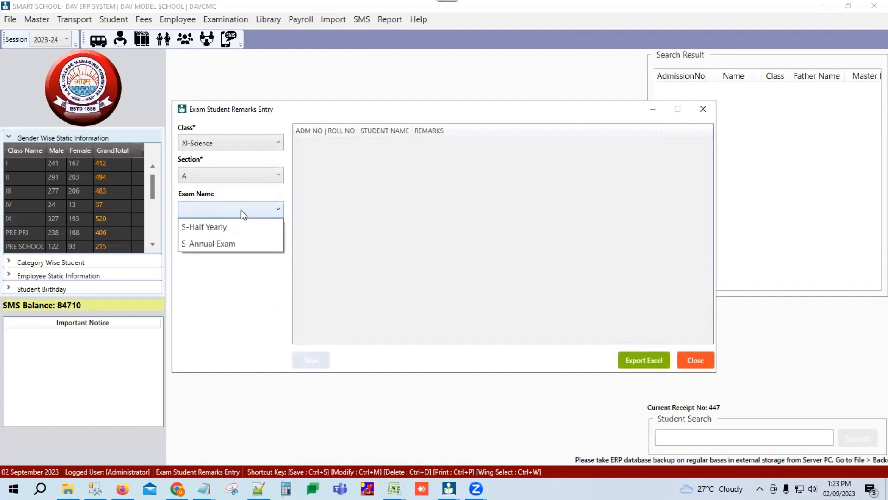
{"action": "left_click", "coordinate": [220, 227]}
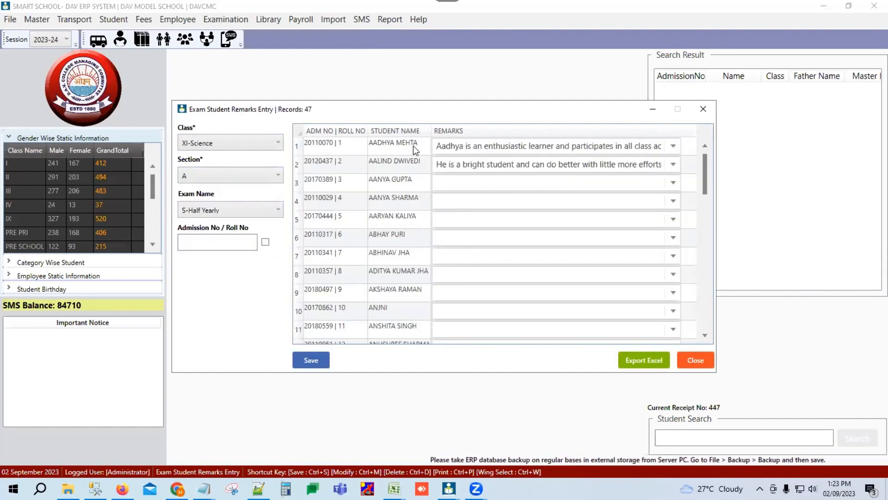
{"action": "left_click", "coordinate": [462, 183]}
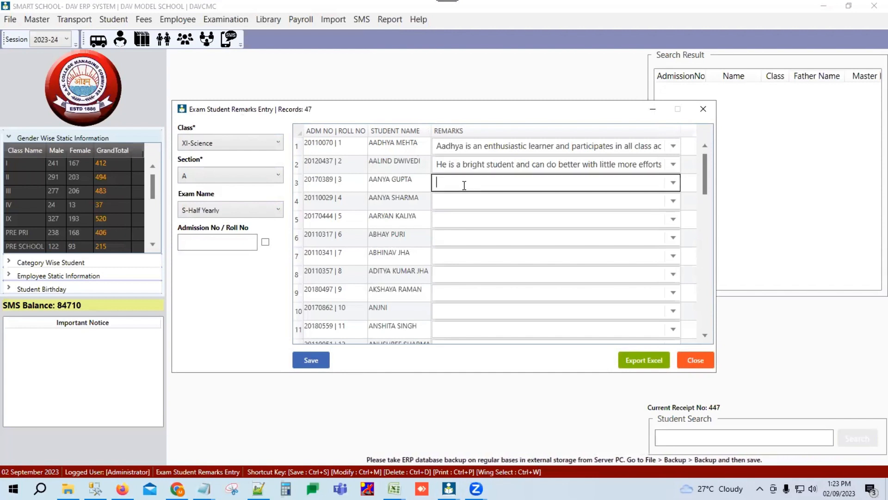
{"action": "left_click", "coordinate": [461, 204]}
{"action": "left_click", "coordinate": [461, 218]}
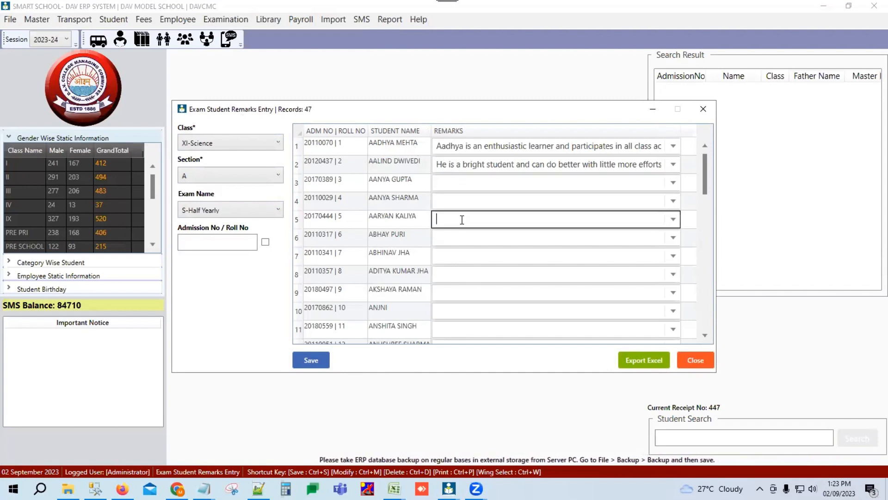
{"action": "left_click", "coordinate": [445, 238]}
{"action": "left_click", "coordinate": [445, 256]}
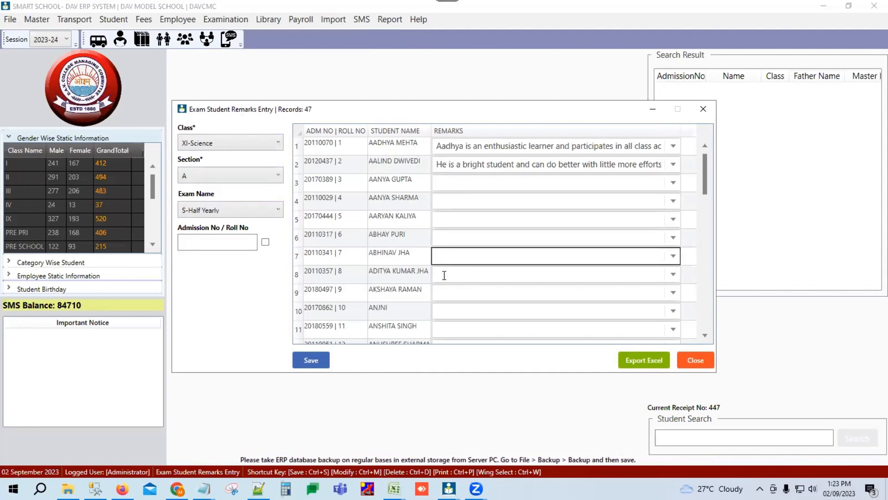
{"action": "left_click", "coordinate": [446, 275]}
{"action": "left_click", "coordinate": [450, 184]}
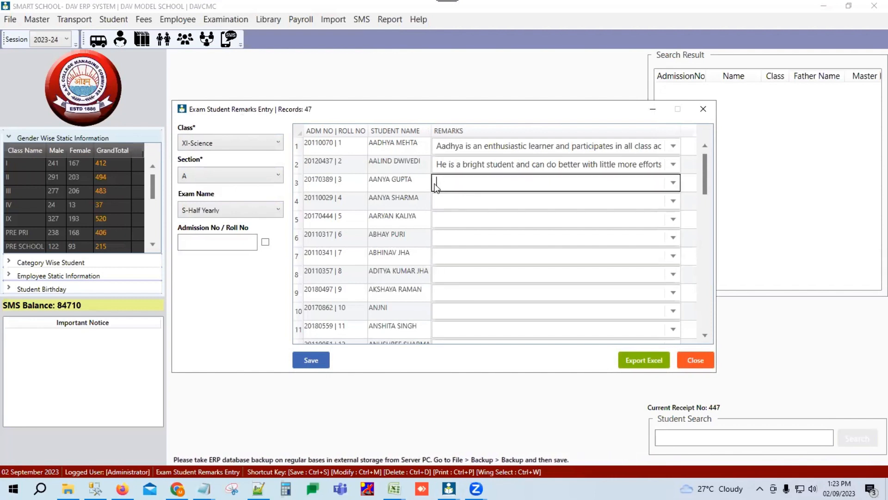
{"action": "left_click", "coordinate": [477, 202]}
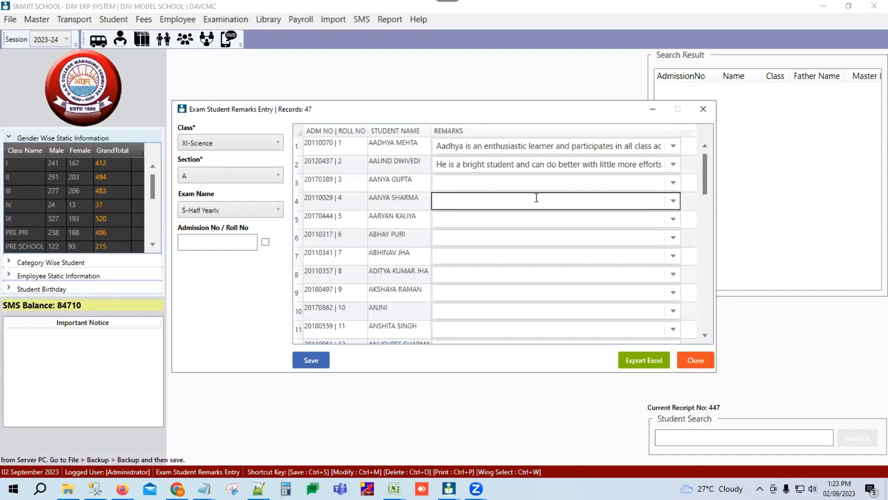
Enter the remark "He is a bright student and can do better with little more efforts." for the third student
{"action": "left_click", "coordinate": [456, 183]}
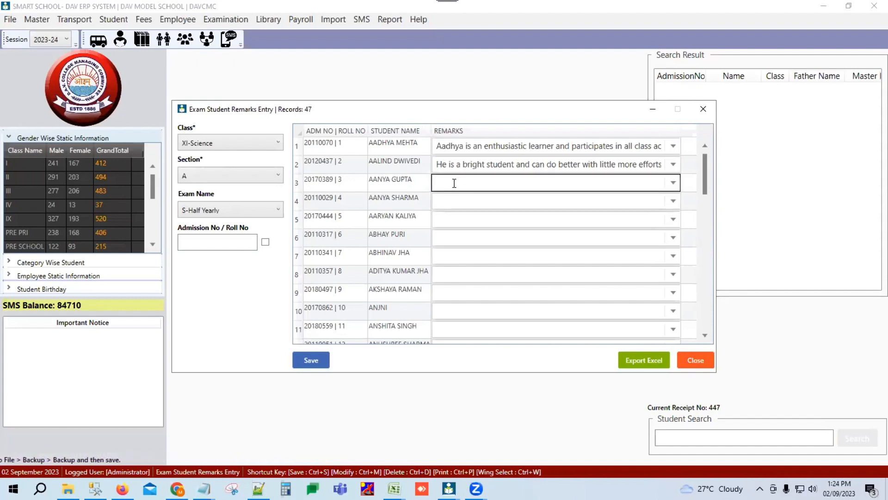
{"action": "type", "text": "He is a bright student and can do better with little more efforts."}
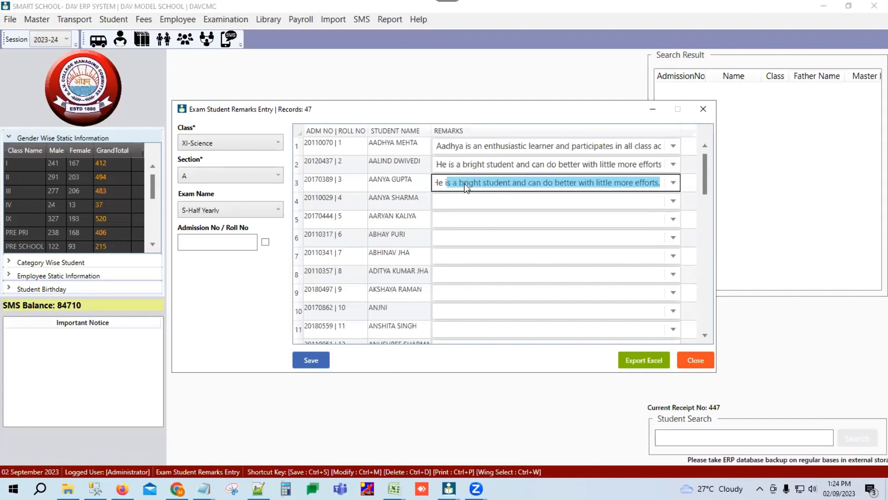
Finish the third student's remark entry and export the student remarks list to Excel
{"action": "key", "text": "Return"}
{"action": "key", "text": "Return"}
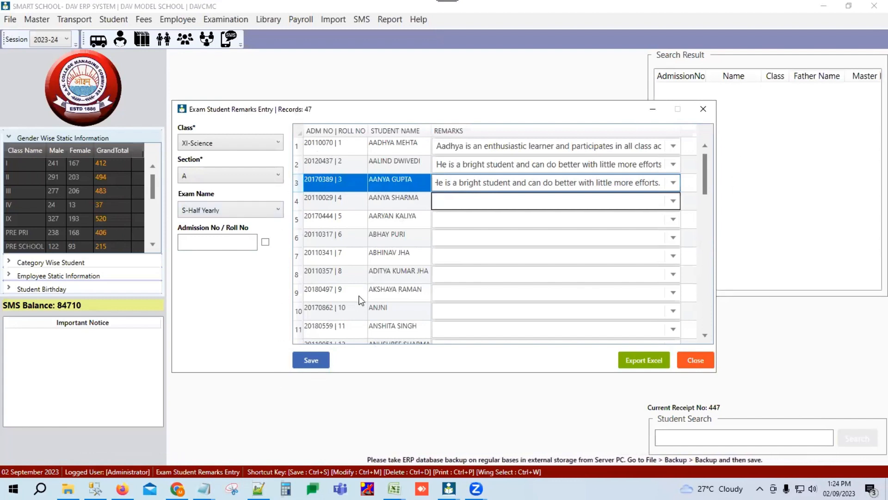
{"action": "left_click", "coordinate": [638, 360]}
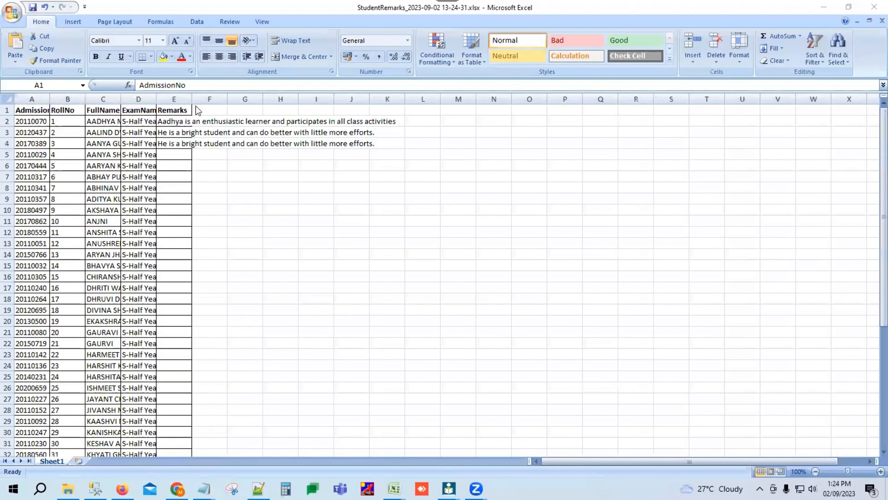
Widen the AdmissionNo, FullName, ExamName and Remarks columns of the exported sheet so their contents fit
{"action": "left_click_drag", "start_coordinate": [188, 95], "coordinate": [388, 102]}
{"action": "left_click_drag", "start_coordinate": [156, 100], "coordinate": [236, 103]}
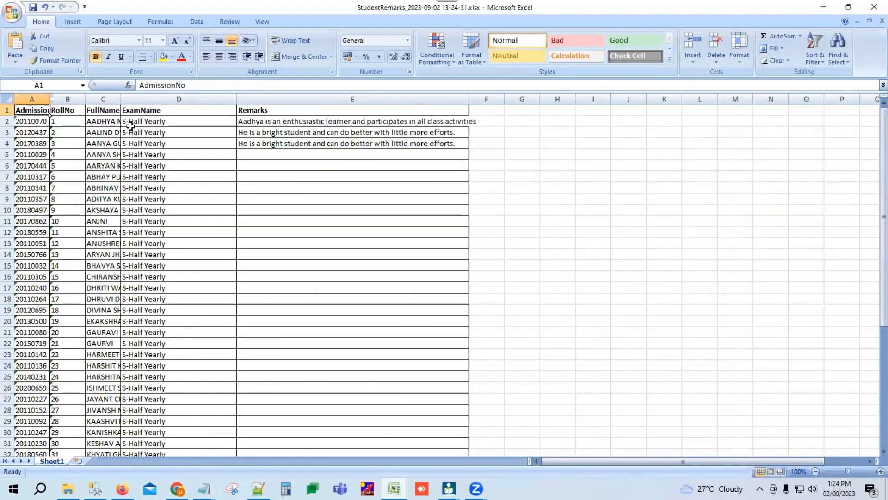
{"action": "double_click", "coordinate": [121, 99]}
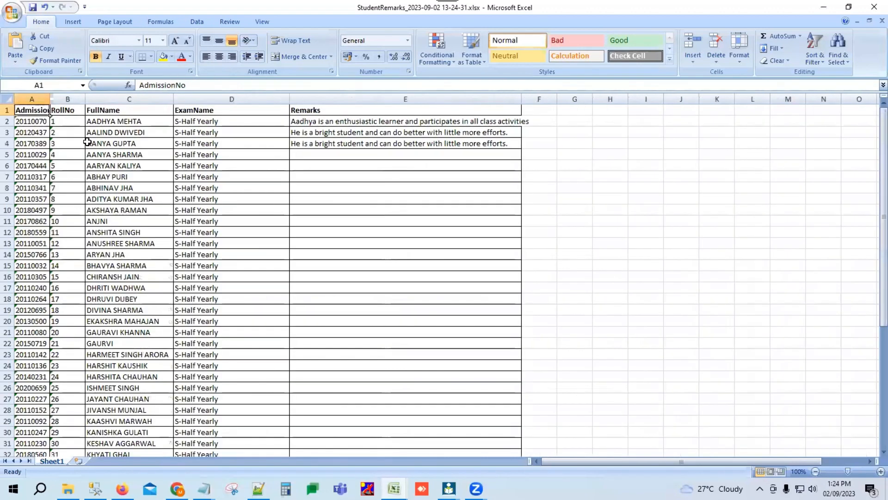
{"action": "left_click", "coordinate": [249, 239]}
{"action": "left_click_drag", "start_coordinate": [46, 98], "coordinate": [387, 113]}
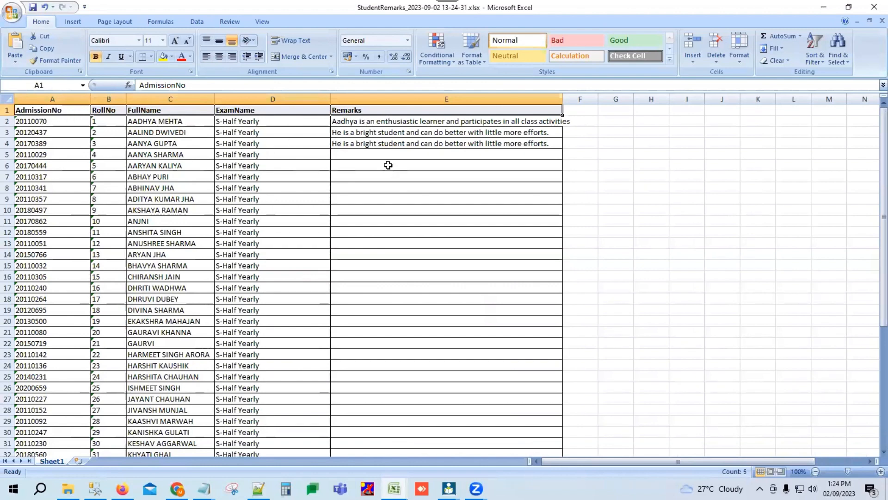
Look through the blank Remarks cells for the remaining students in the exported sheet
{"action": "left_click", "coordinate": [359, 154]}
{"action": "left_click", "coordinate": [353, 165]}
{"action": "left_click", "coordinate": [353, 176]}
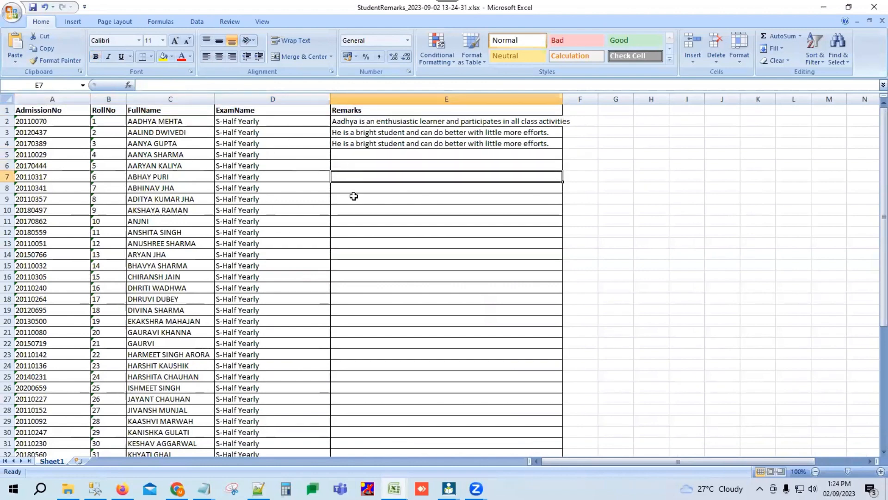
{"action": "scroll", "coordinate": [347, 210], "scroll_direction": "down", "scroll_amount": 2}
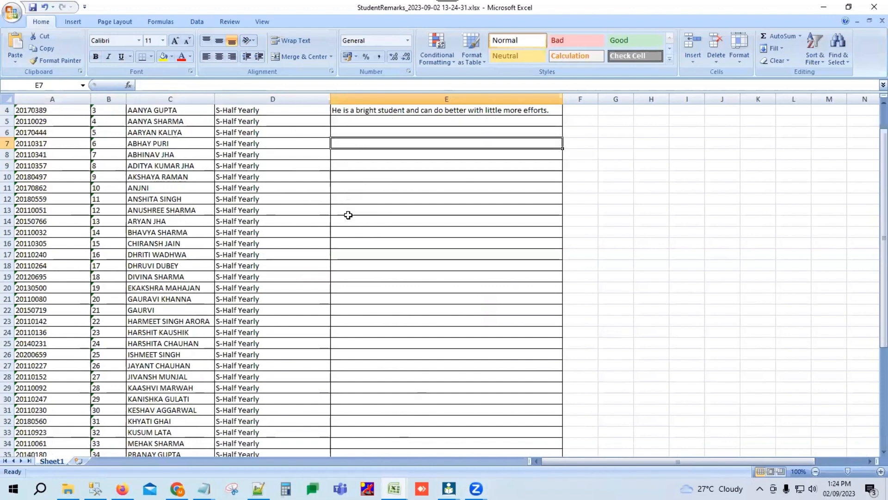
{"action": "scroll", "coordinate": [360, 235], "scroll_direction": "up", "scroll_amount": 2}
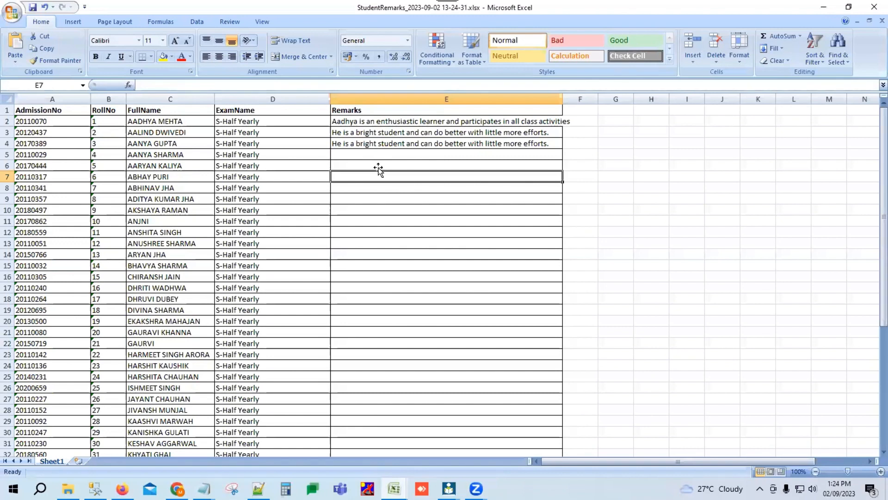
Switch to the school ERP and open Import Student Remarks from the examination Excel imports
{"action": "left_click", "coordinate": [449, 488]}
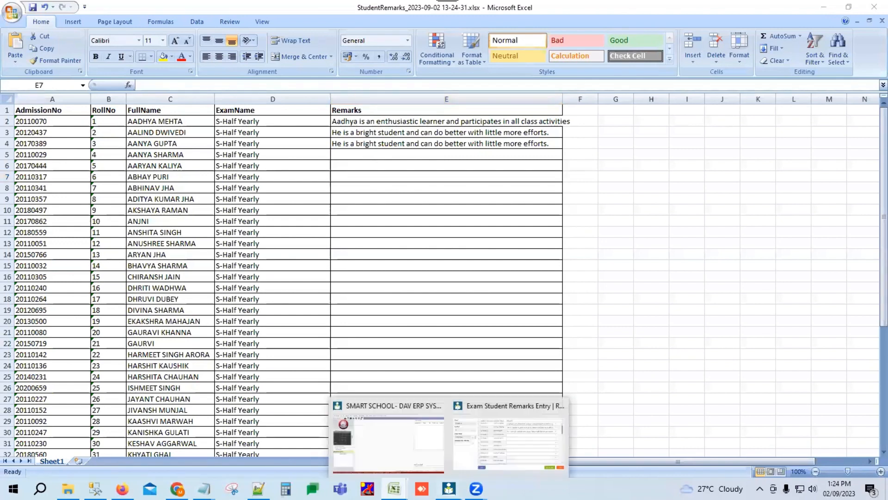
{"action": "left_click", "coordinate": [485, 448]}
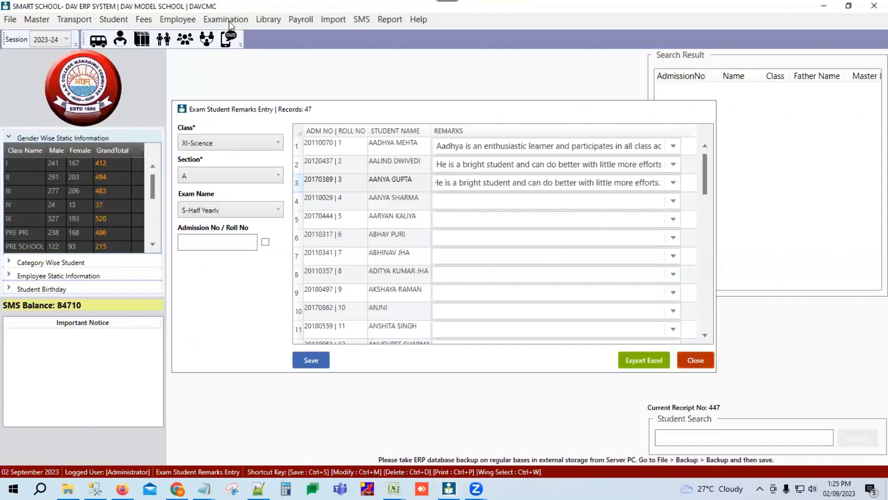
{"action": "left_click", "coordinate": [224, 17]}
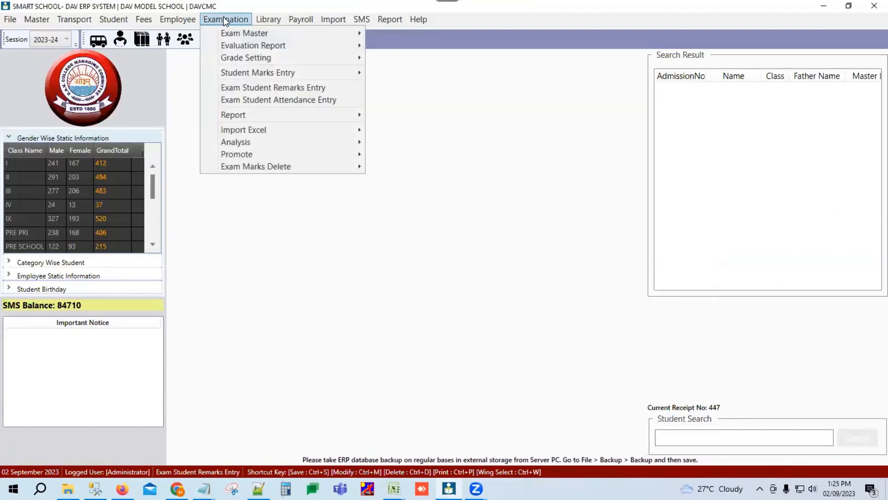
{"action": "mouse_move", "coordinate": [245, 133]}
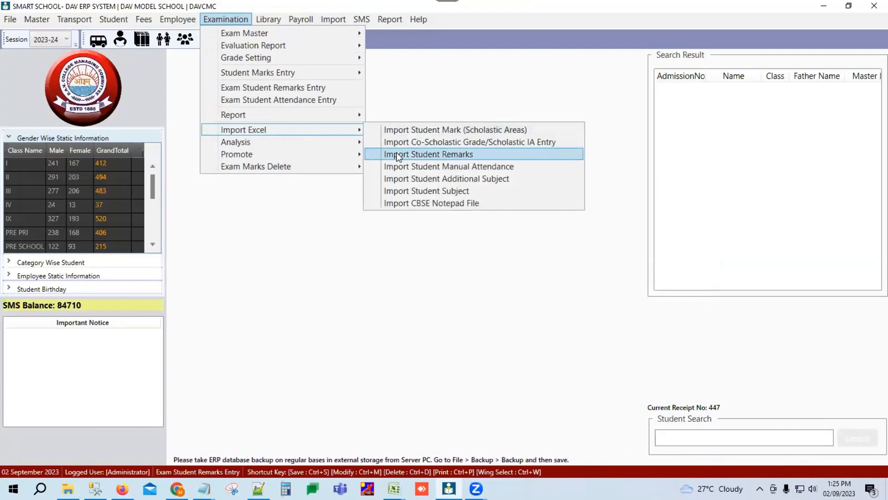
{"action": "left_click", "coordinate": [429, 154]}
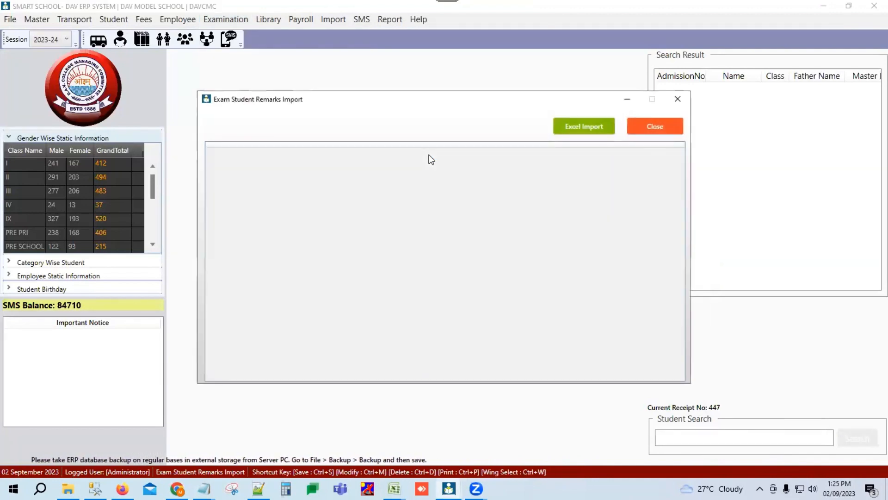
View the Excel file selection for the remarks import, cancel it, and close the import form
{"action": "left_click", "coordinate": [577, 133]}
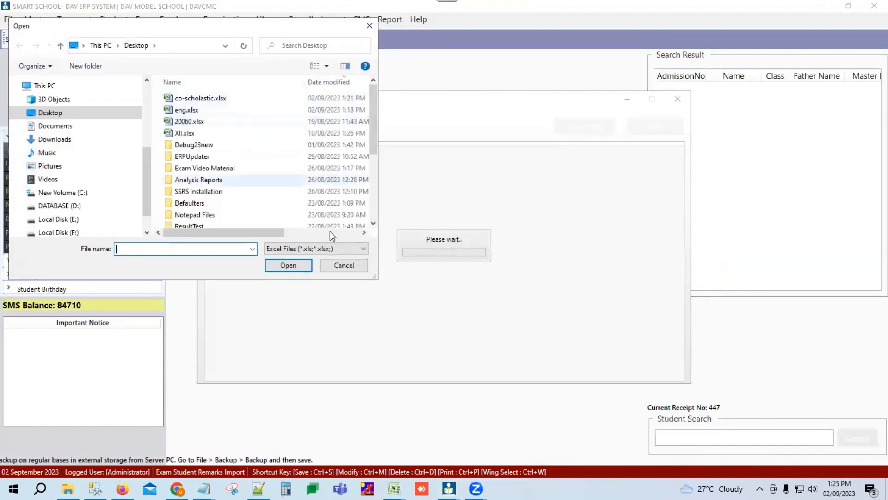
{"action": "left_click", "coordinate": [345, 266]}
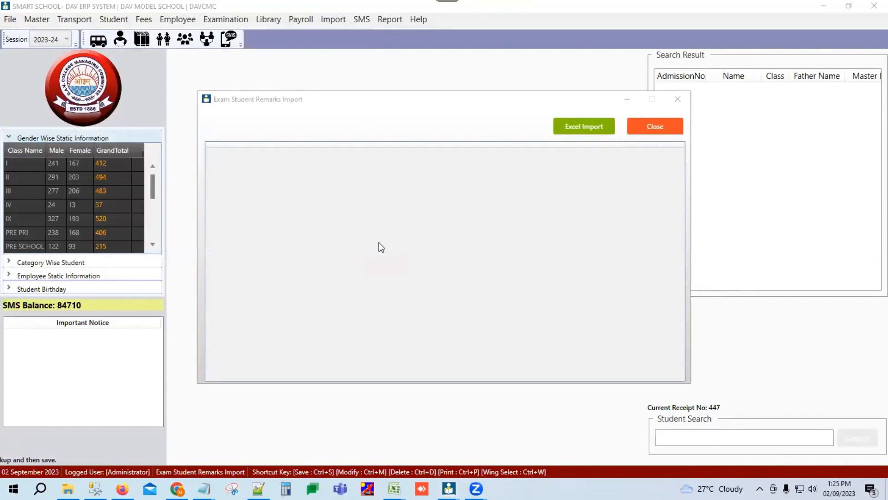
{"action": "left_click", "coordinate": [665, 132]}
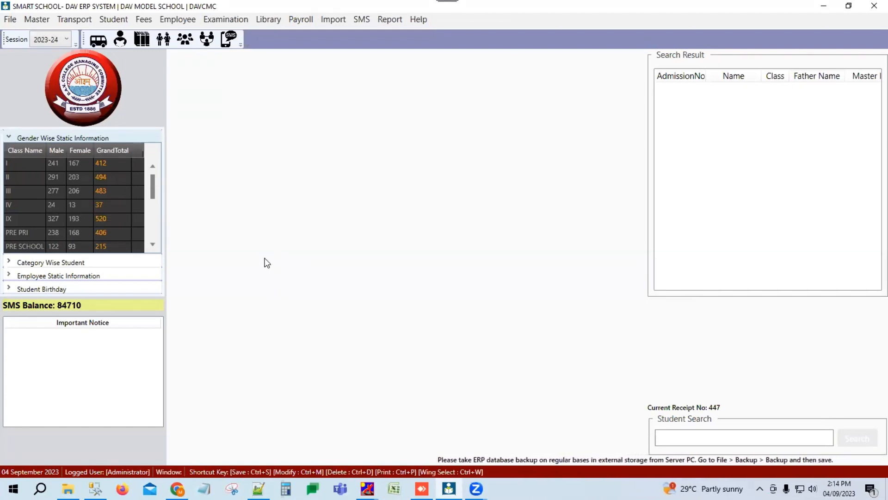
Open Exam Student Attendance Entry and load the list for class XI-Science, section A, exam S-Half Yearly
{"action": "left_click", "coordinate": [222, 21]}
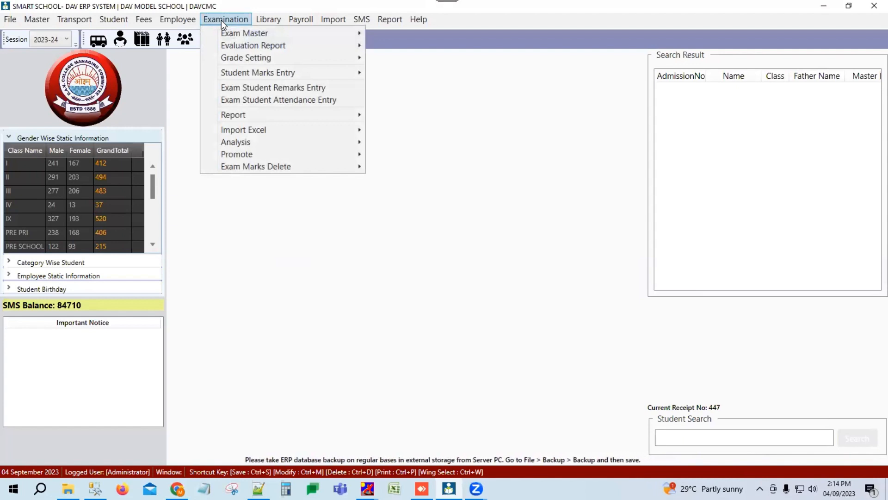
{"action": "left_click", "coordinate": [290, 100]}
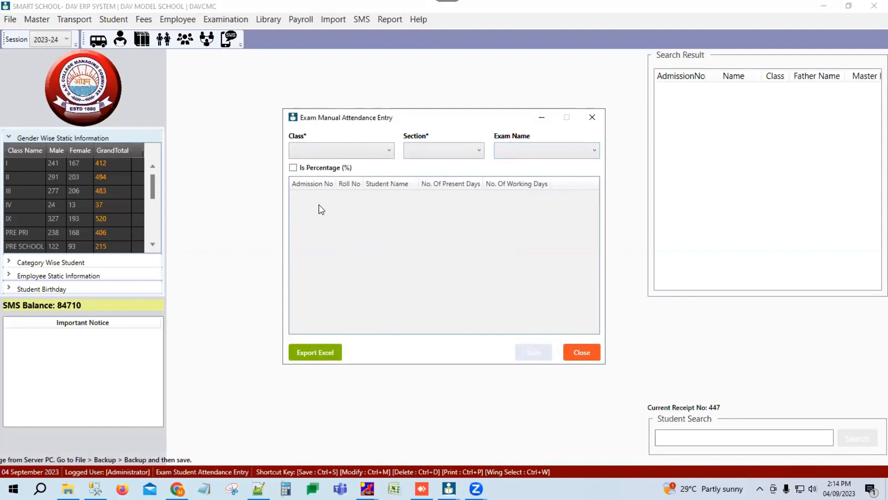
{"action": "left_click", "coordinate": [362, 154]}
{"action": "scroll", "coordinate": [337, 204], "scroll_direction": "down", "scroll_amount": 5}
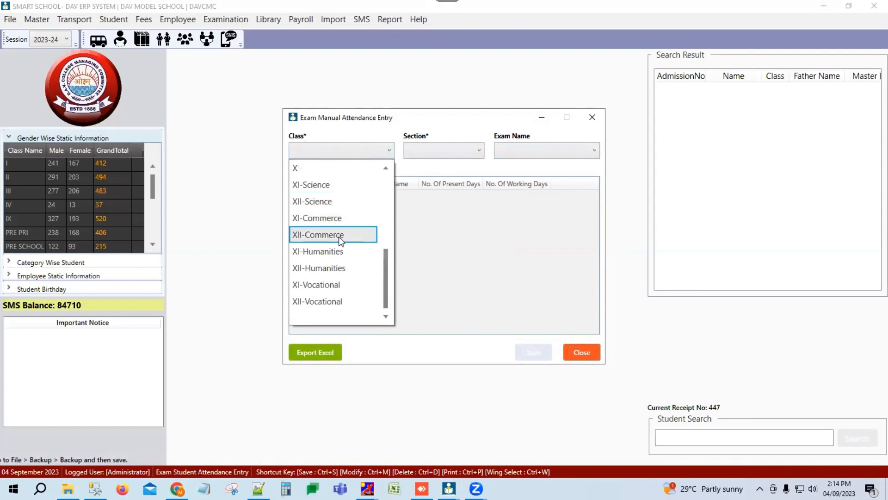
{"action": "left_click", "coordinate": [301, 185]}
{"action": "left_click", "coordinate": [435, 149]}
{"action": "left_click", "coordinate": [422, 168]}
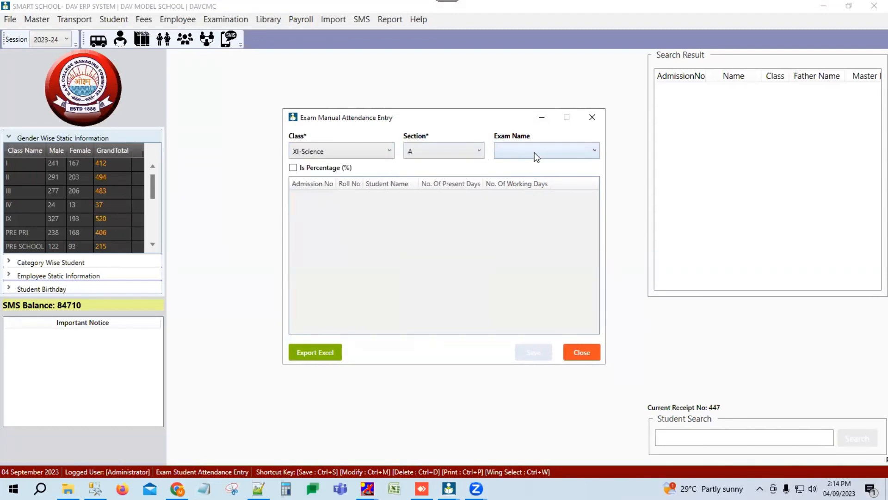
{"action": "left_click", "coordinate": [535, 152]}
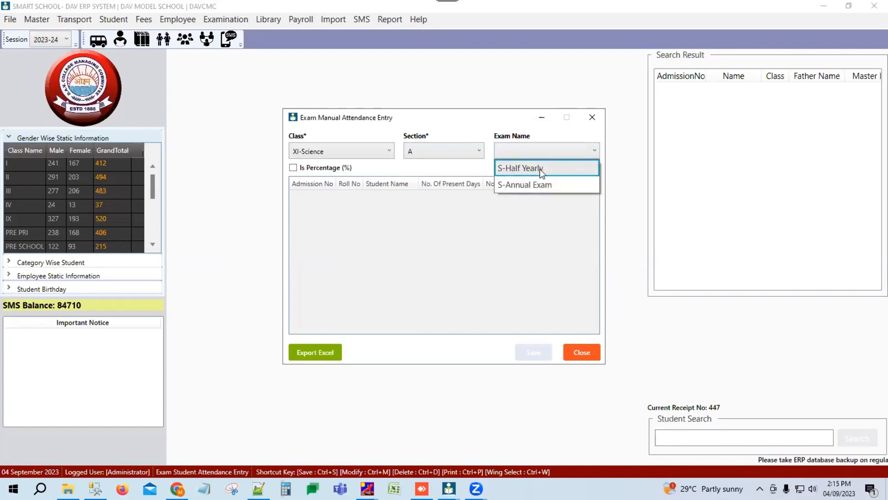
{"action": "left_click", "coordinate": [541, 169]}
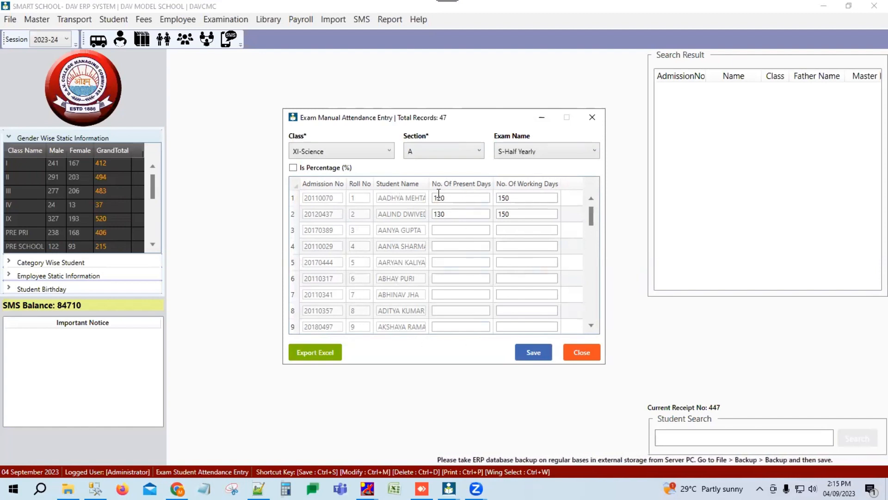
Go through the No. Of Present Days fields of the first five students
{"action": "left_click", "coordinate": [456, 198]}
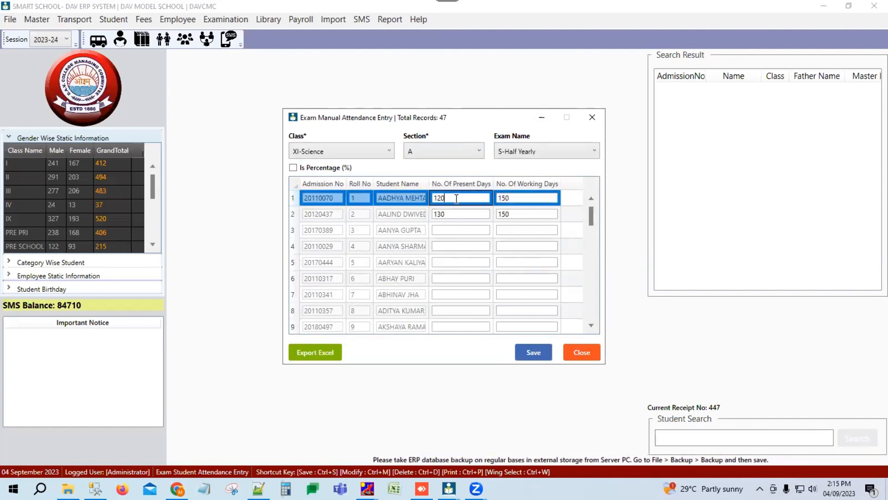
{"action": "left_click", "coordinate": [452, 214]}
{"action": "left_click", "coordinate": [452, 230]}
{"action": "left_click", "coordinate": [450, 246]}
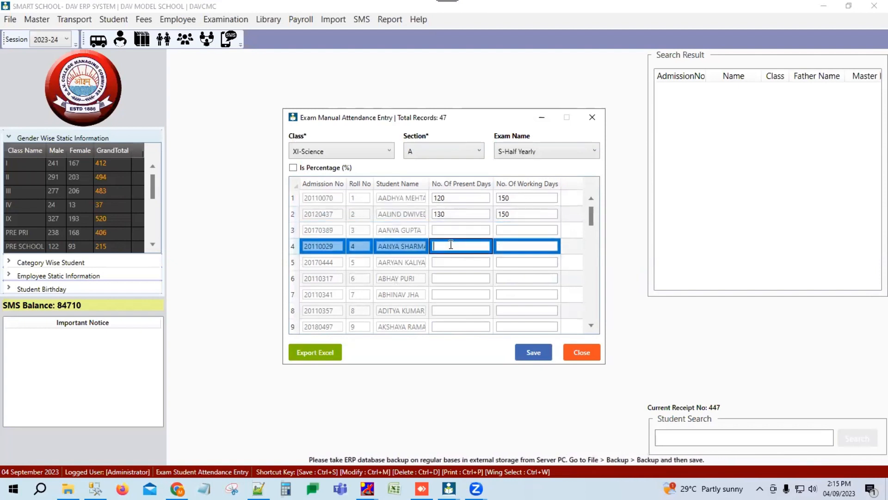
{"action": "left_click", "coordinate": [449, 262]}
Set the first student's No. Of Working Days to 160, apply it to all students, and check the filled column
{"action": "left_click", "coordinate": [495, 198]}
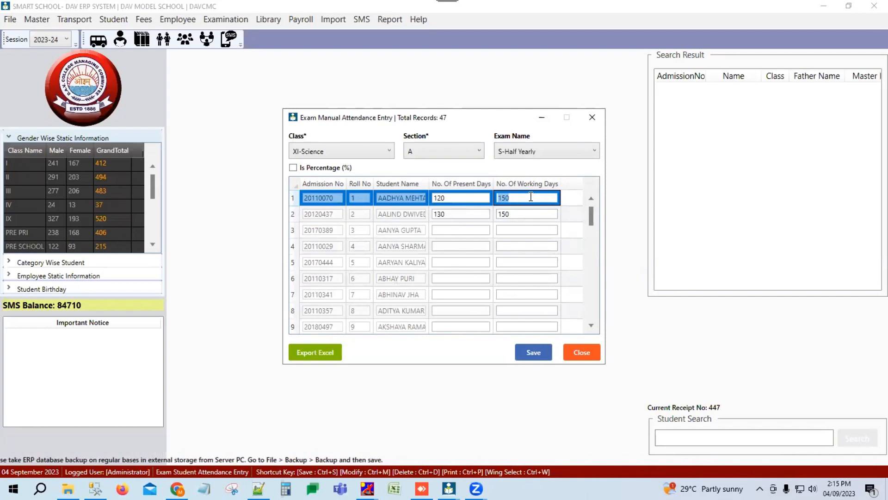
{"action": "type", "text": "1"}
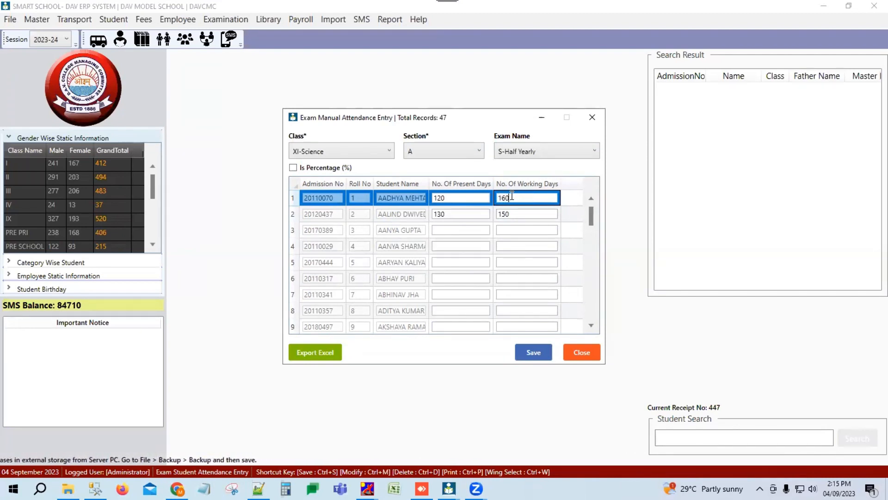
{"action": "key", "text": "ctrl+s"}
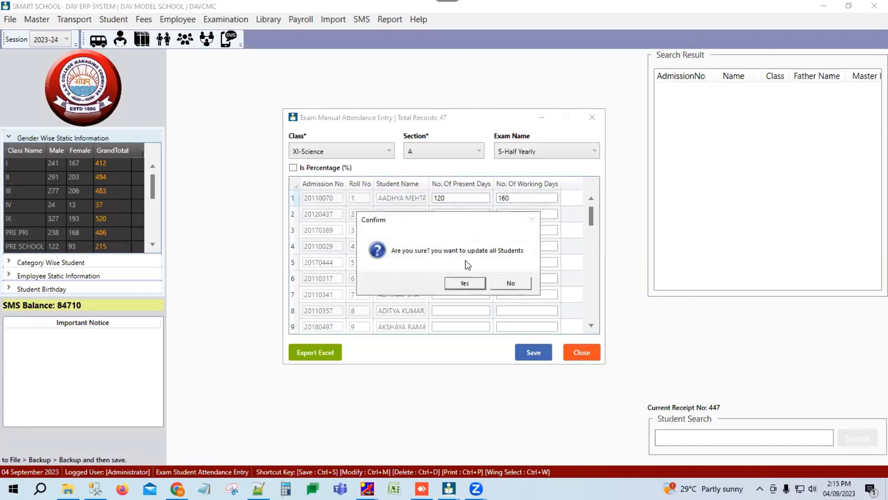
{"action": "left_click", "coordinate": [473, 282]}
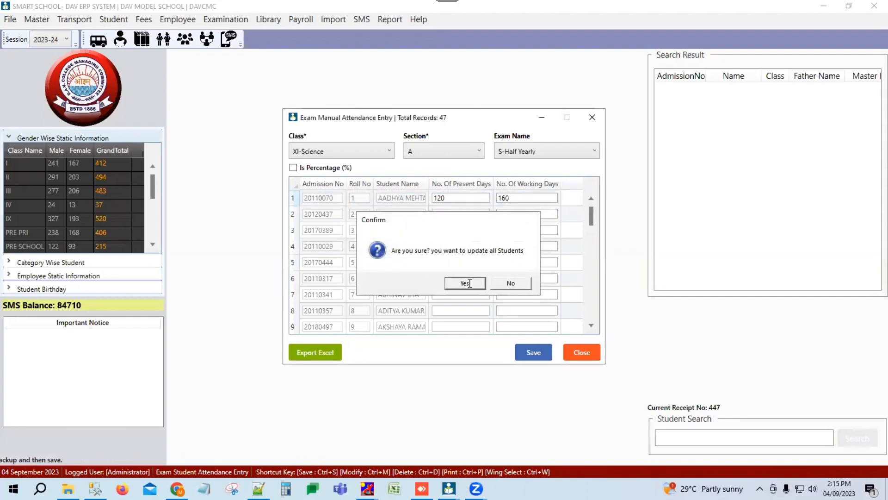
{"action": "scroll", "coordinate": [522, 278], "scroll_direction": "down", "scroll_amount": 9}
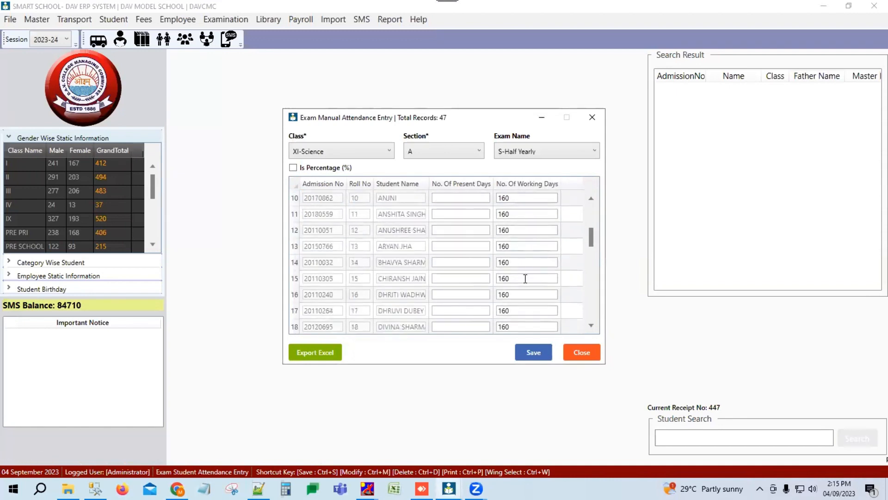
{"action": "scroll", "coordinate": [522, 280], "scroll_direction": "up", "scroll_amount": 7}
{"action": "scroll", "coordinate": [522, 279], "scroll_direction": "up", "scroll_amount": 2}
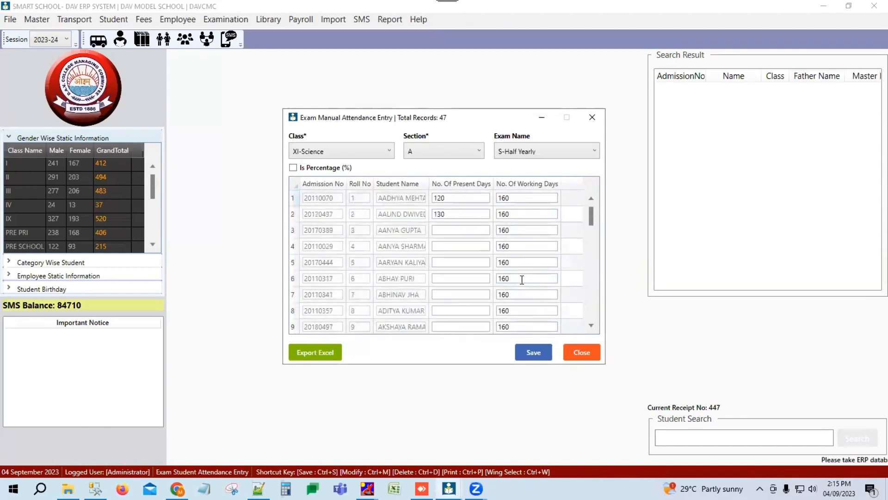
Review the individual present-days entry fields for roll numbers 1 to 5
{"action": "left_click", "coordinate": [451, 199]}
{"action": "left_click", "coordinate": [453, 212]}
{"action": "left_click", "coordinate": [450, 230]}
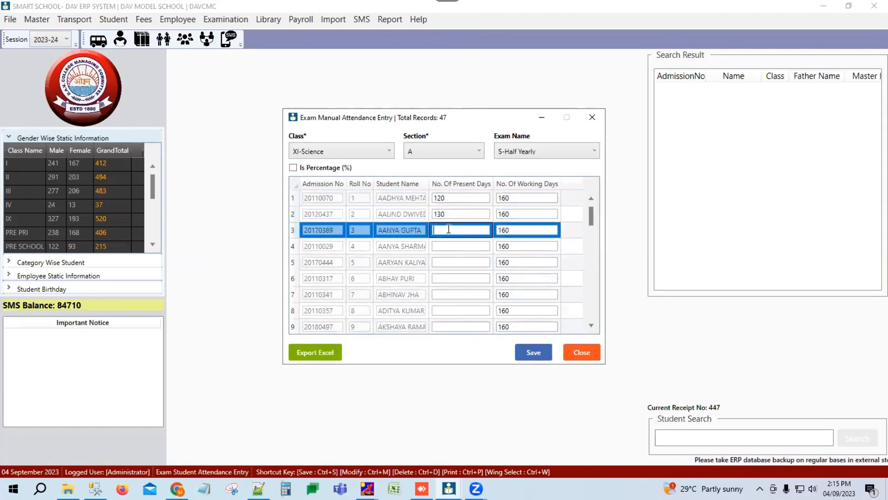
{"action": "left_click", "coordinate": [448, 245]}
{"action": "left_click", "coordinate": [445, 261]}
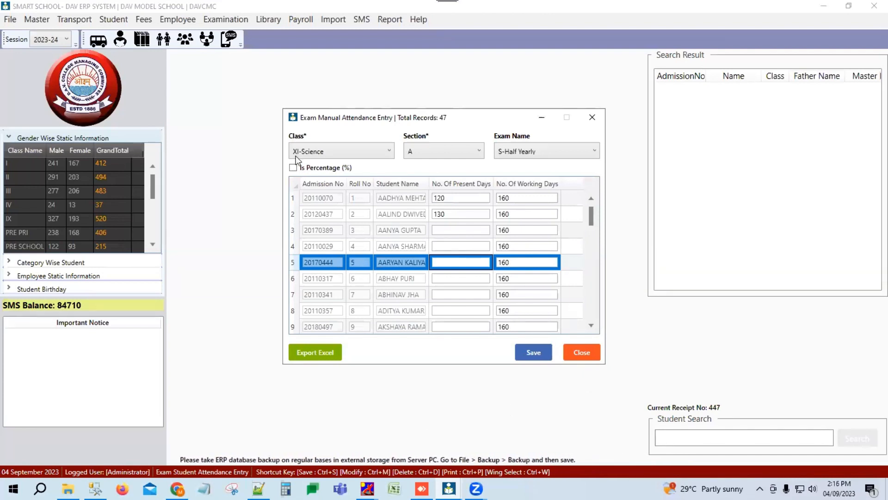
Reselect class XI-Science and section A, and export the S-Half Yearly attendance list to Excel
{"action": "left_click", "coordinate": [335, 153]}
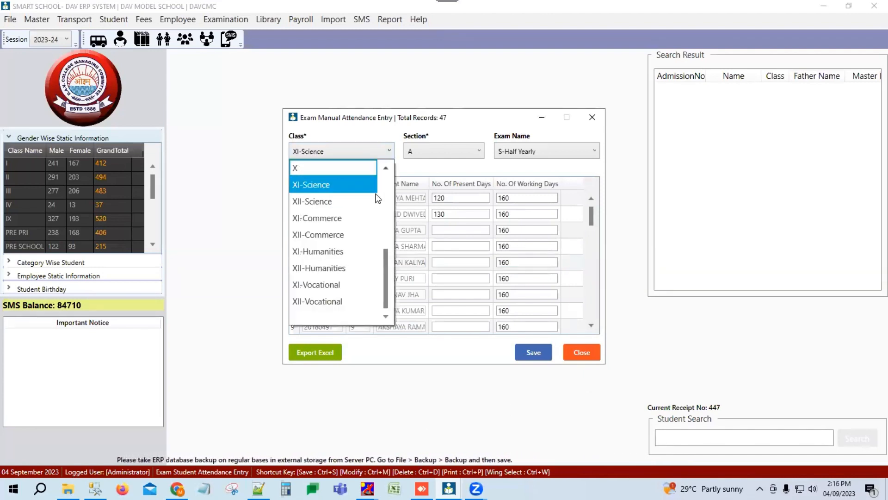
{"action": "left_click", "coordinate": [355, 182]}
{"action": "left_click", "coordinate": [435, 155]}
{"action": "left_click", "coordinate": [434, 168]}
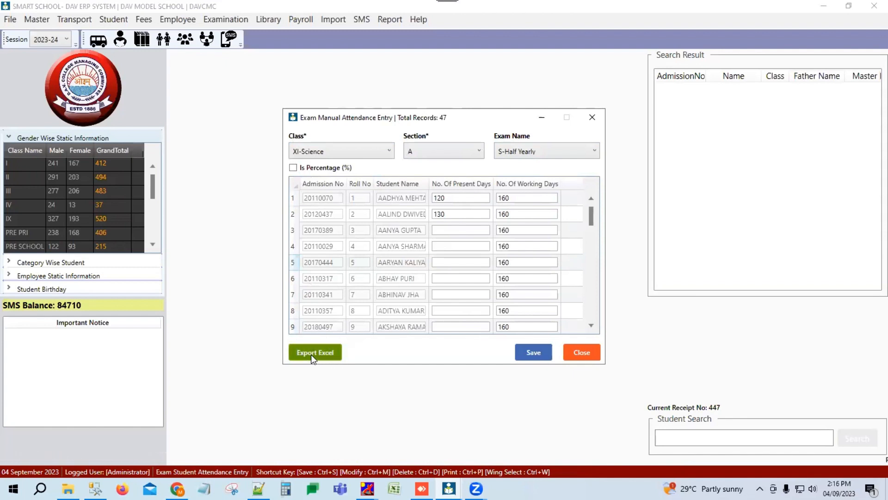
{"action": "left_click", "coordinate": [330, 350]}
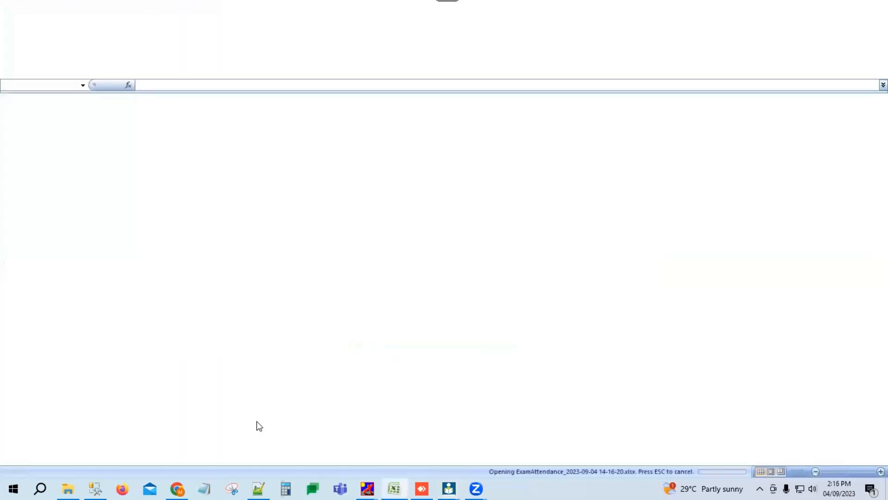
Review the exported attendance sheet's columns from AdmissionNo to NOWD and NOPD, including the empty present-days cells
{"action": "left_click_drag", "start_coordinate": [83, 96], "coordinate": [342, 98]}
{"action": "left_click_drag", "start_coordinate": [51, 98], "coordinate": [108, 99]}
{"action": "left_click_drag", "start_coordinate": [53, 111], "coordinate": [374, 112]}
{"action": "left_click_drag", "start_coordinate": [61, 120], "coordinate": [290, 190]}
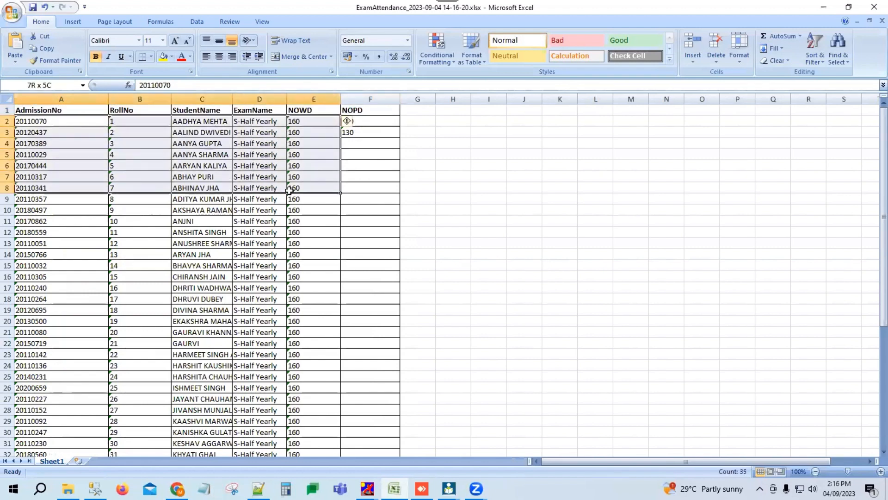
{"action": "left_click", "coordinate": [304, 110]}
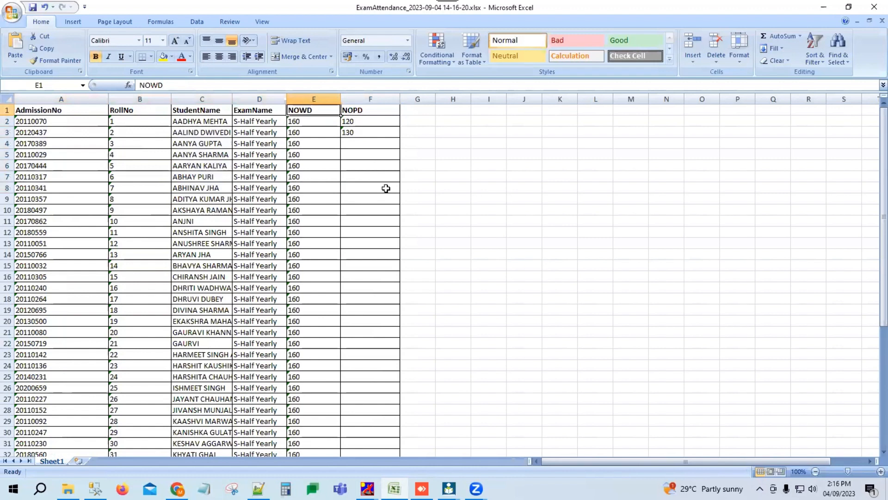
{"action": "left_click", "coordinate": [372, 110]}
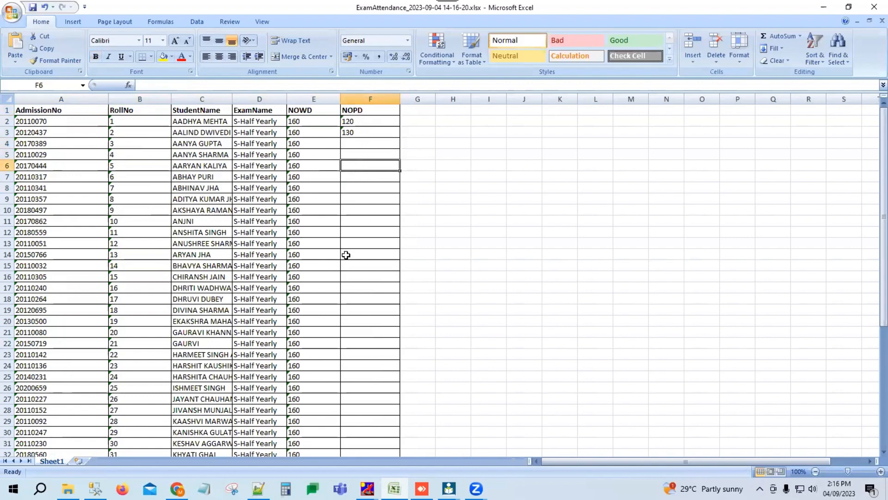
{"action": "scroll", "coordinate": [347, 255], "scroll_direction": "down", "scroll_amount": 1}
{"action": "scroll", "coordinate": [358, 288], "scroll_direction": "up", "scroll_amount": 1}
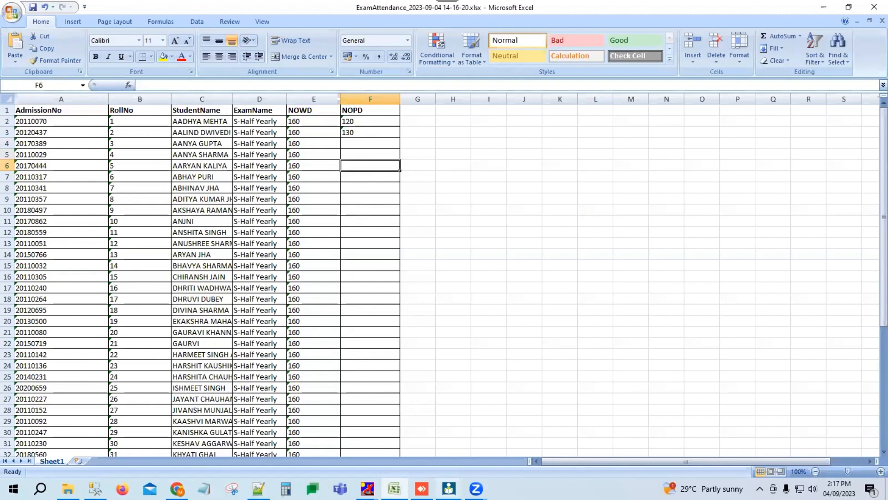
Switch back to the school ERP and view the student manual attendance import window and its Excel file chooser, without importing a file
{"action": "left_click", "coordinate": [449, 488]}
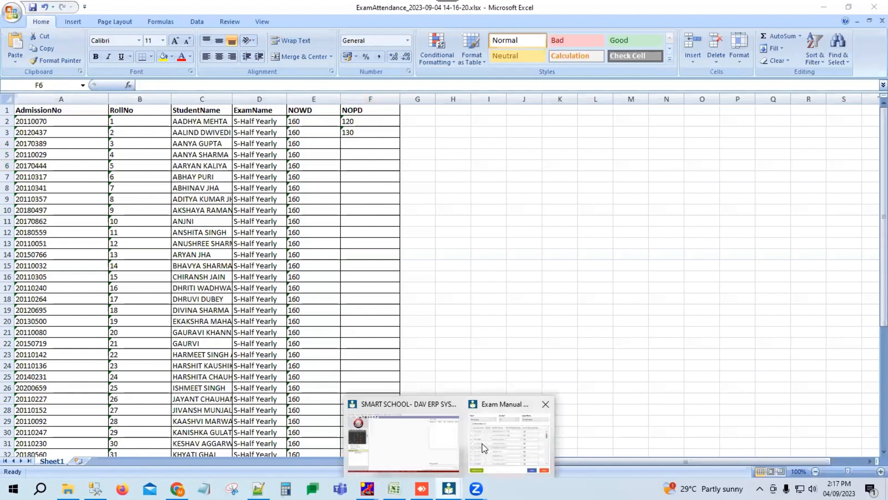
{"action": "left_click", "coordinate": [482, 444]}
{"action": "left_click", "coordinate": [224, 21]}
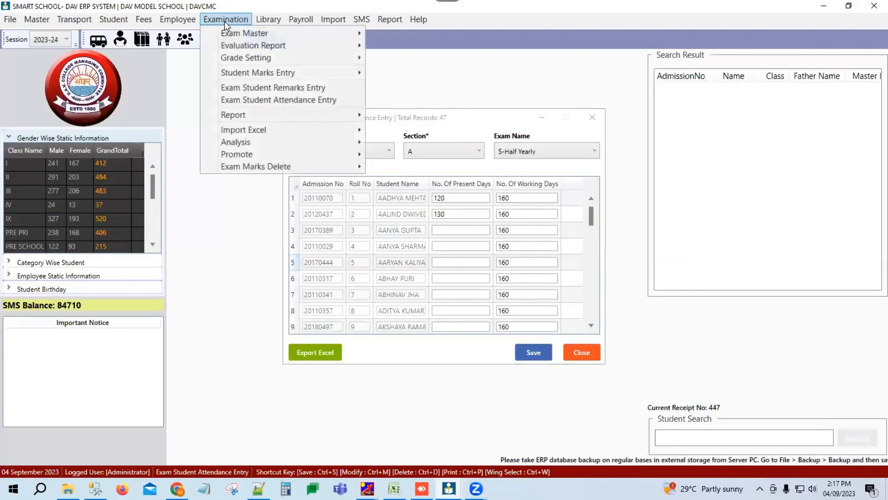
{"action": "mouse_move", "coordinate": [235, 131]}
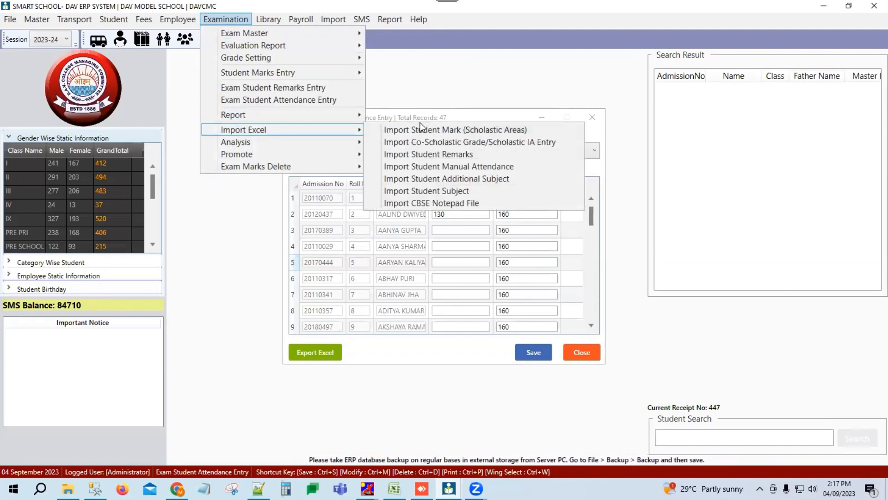
{"action": "left_click", "coordinate": [432, 167]}
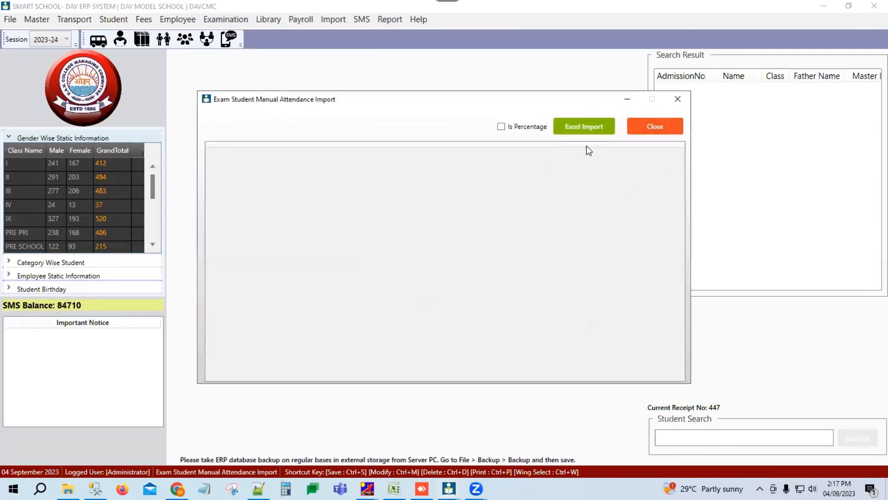
{"action": "left_click", "coordinate": [572, 130]}
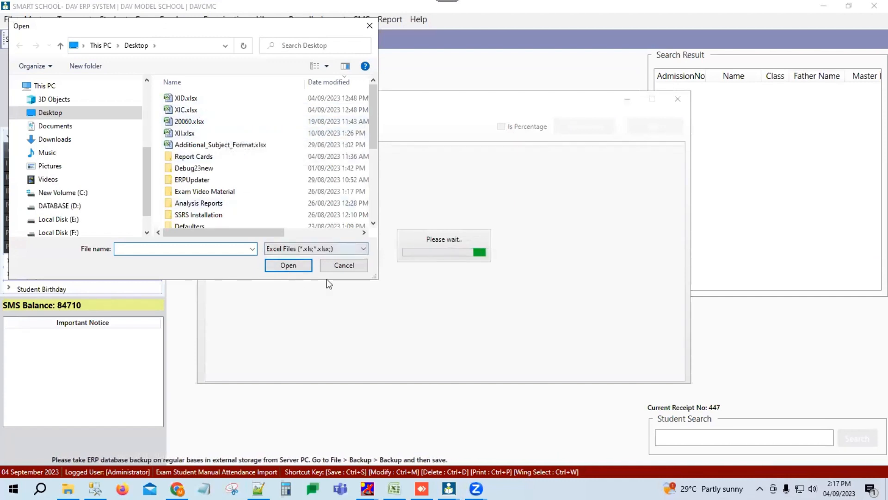
{"action": "left_click", "coordinate": [344, 265]}
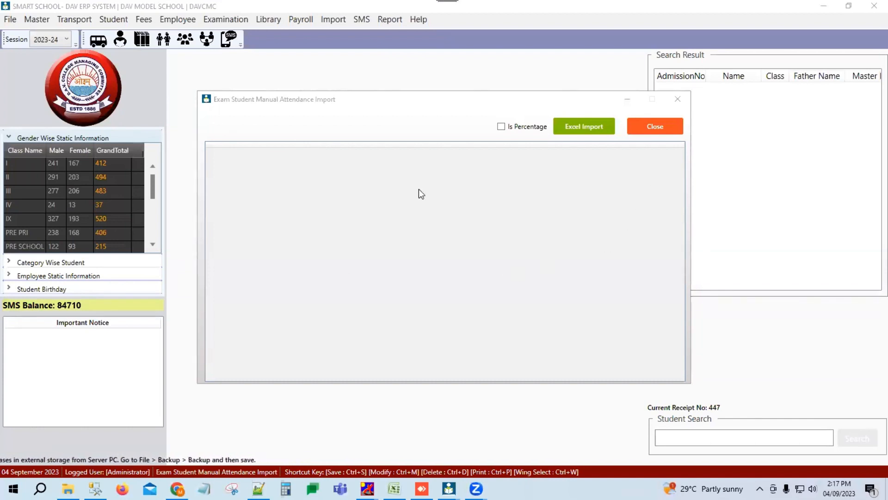
{"action": "left_click", "coordinate": [651, 127]}
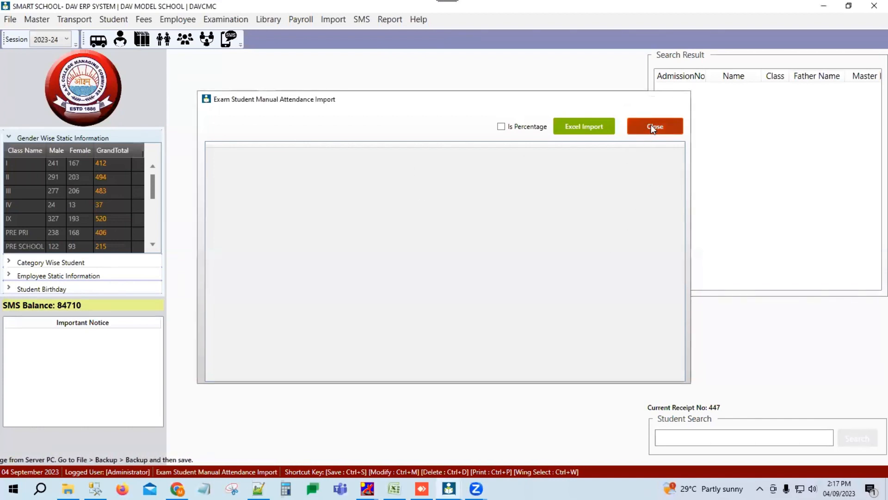
{"action": "left_click", "coordinate": [593, 119]}
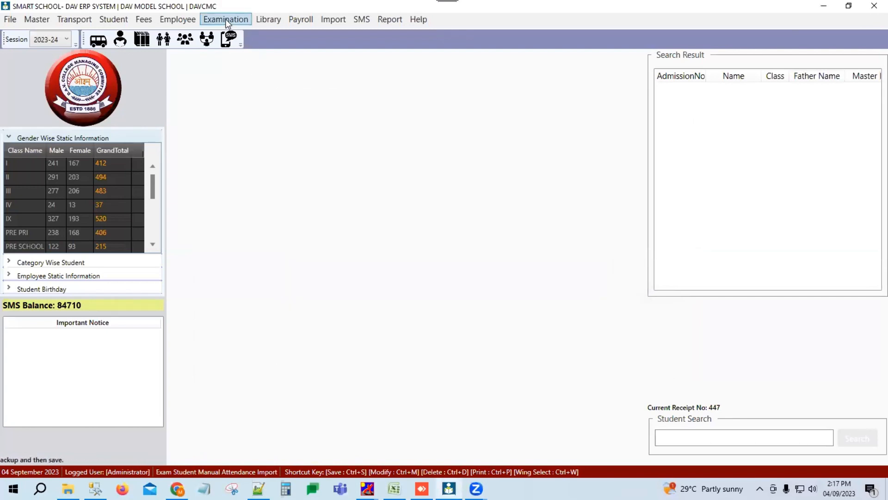
Reopen the exam student attendance entry for XI-Science, section A, S-Half Yearly, and check the first two students' No. Of Working Days
{"action": "left_click", "coordinate": [228, 19]}
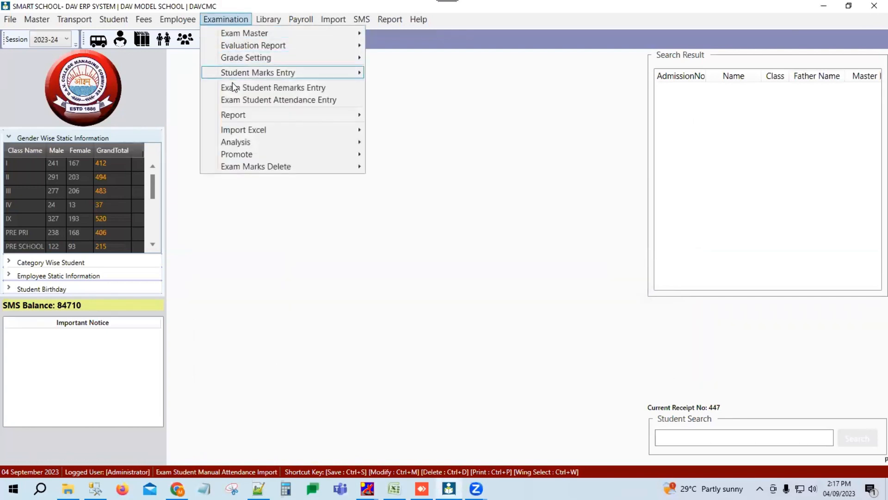
{"action": "left_click", "coordinate": [279, 102]}
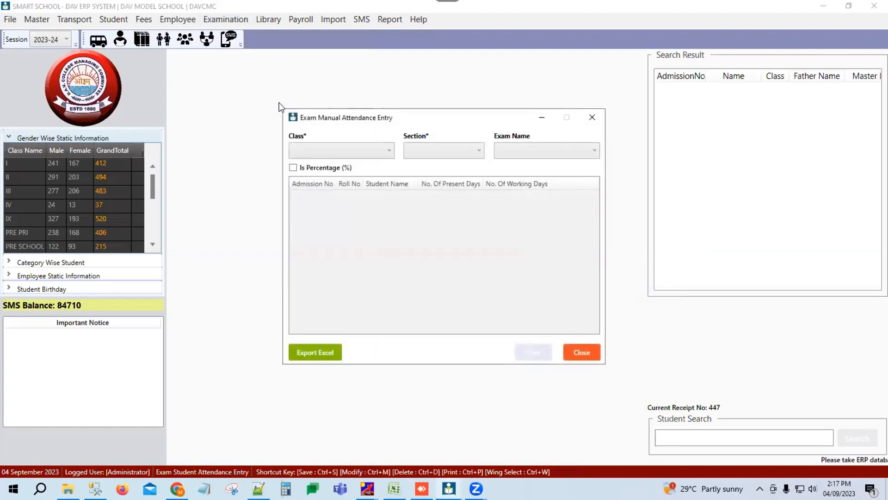
{"action": "left_click", "coordinate": [374, 150]}
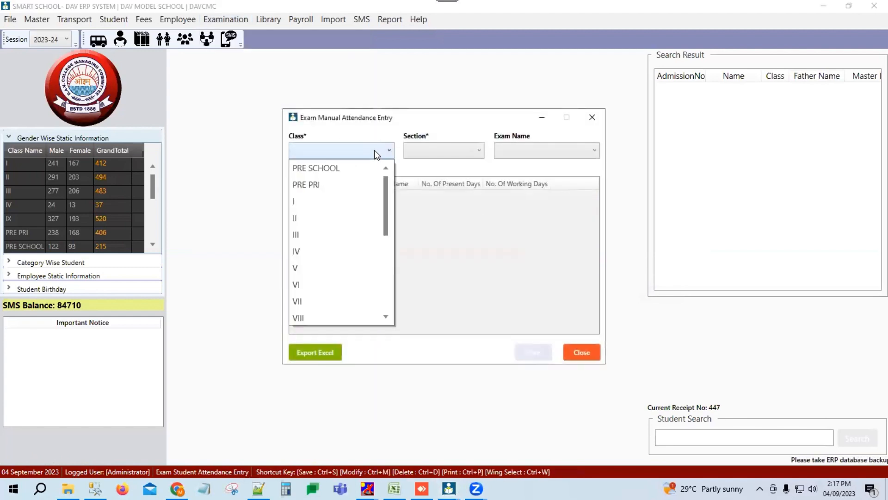
{"action": "scroll", "coordinate": [312, 270], "scroll_direction": "down", "scroll_amount": 2}
{"action": "left_click", "coordinate": [312, 269]}
{"action": "left_click", "coordinate": [444, 150]}
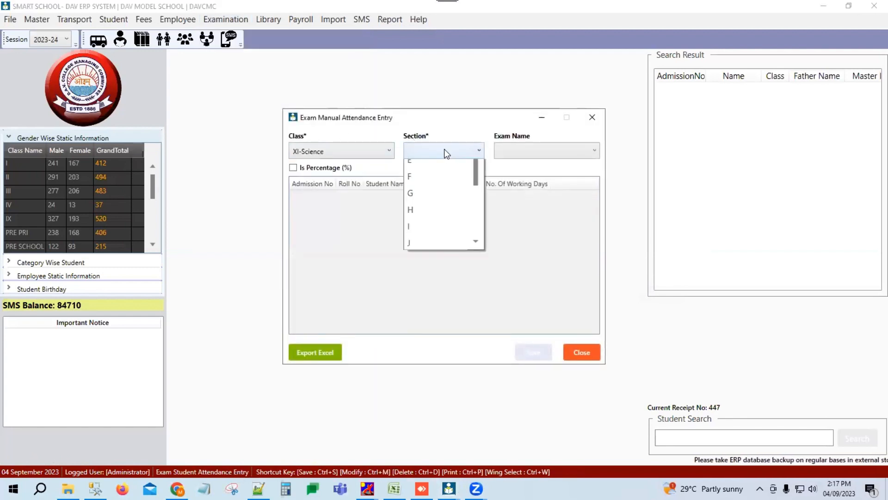
{"action": "left_click", "coordinate": [427, 167]}
{"action": "left_click", "coordinate": [526, 151]}
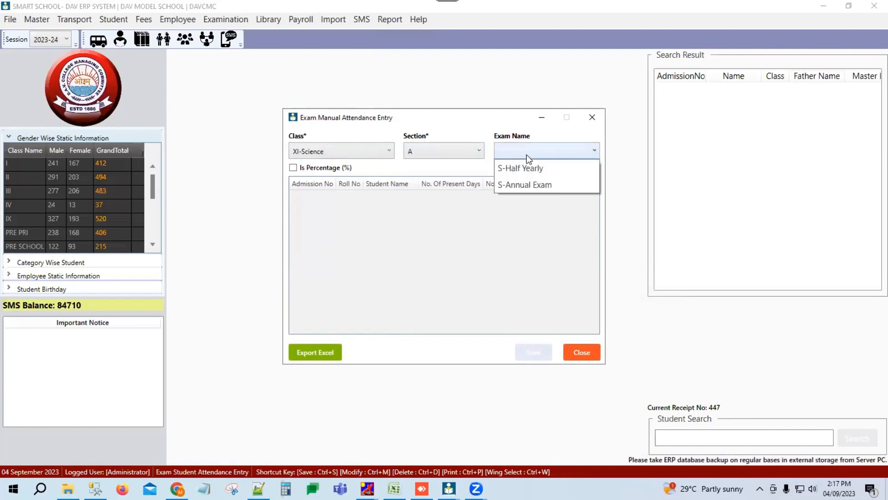
{"action": "left_click", "coordinate": [524, 168]}
{"action": "left_click", "coordinate": [513, 199]}
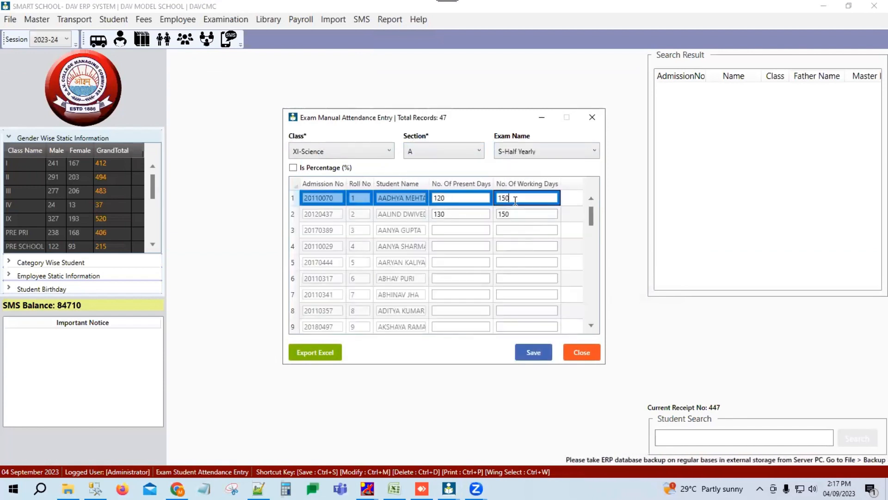
{"action": "left_click", "coordinate": [516, 215]}
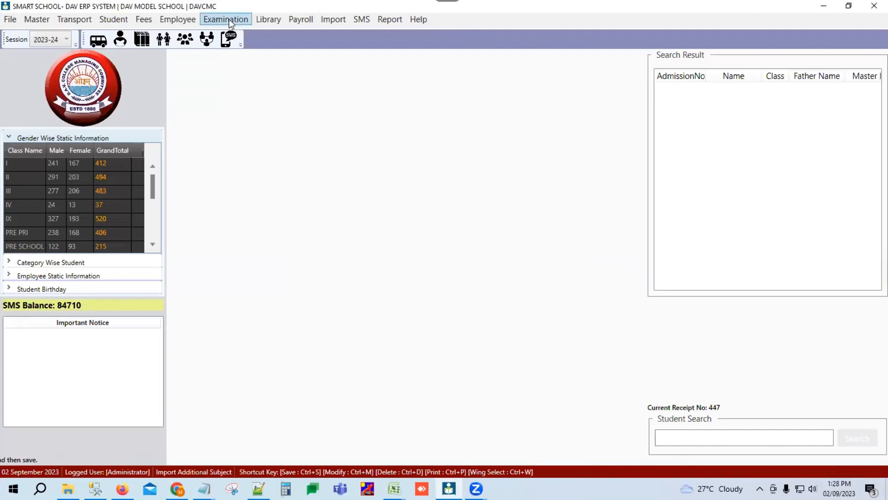
Open the Exam Name Wise Report (IIIrd to XIIth) and list the students of XI-Science, section A, for S-Unit Test-1
{"action": "left_click", "coordinate": [229, 19]}
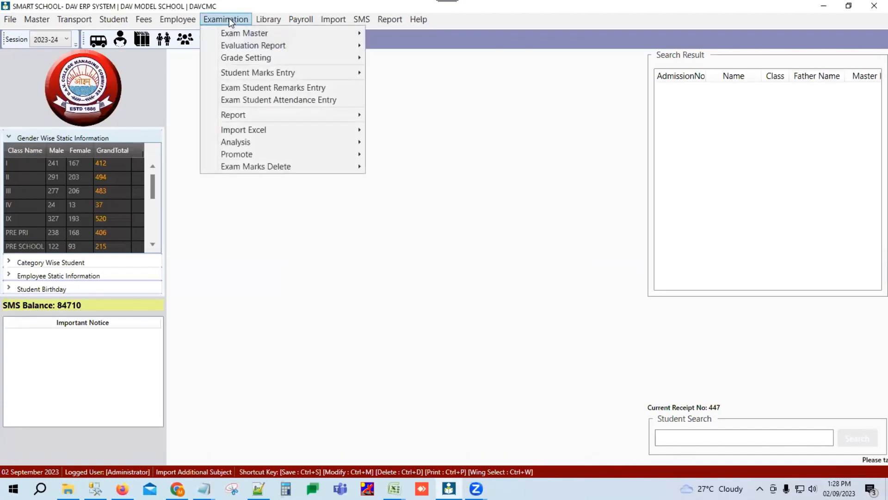
{"action": "mouse_move", "coordinate": [233, 115]}
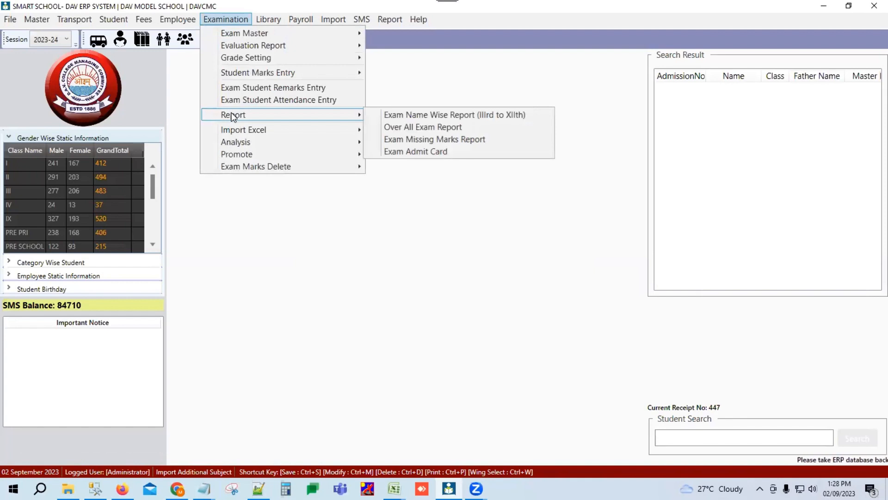
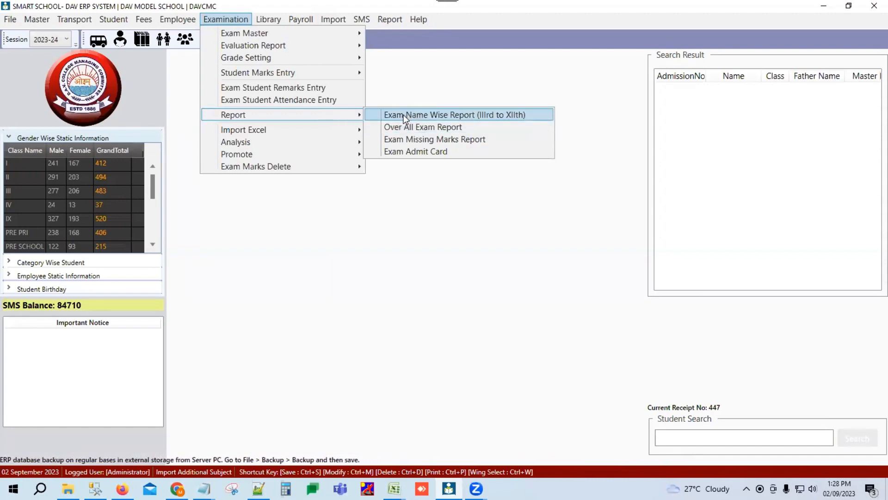
{"action": "left_click", "coordinate": [427, 116]}
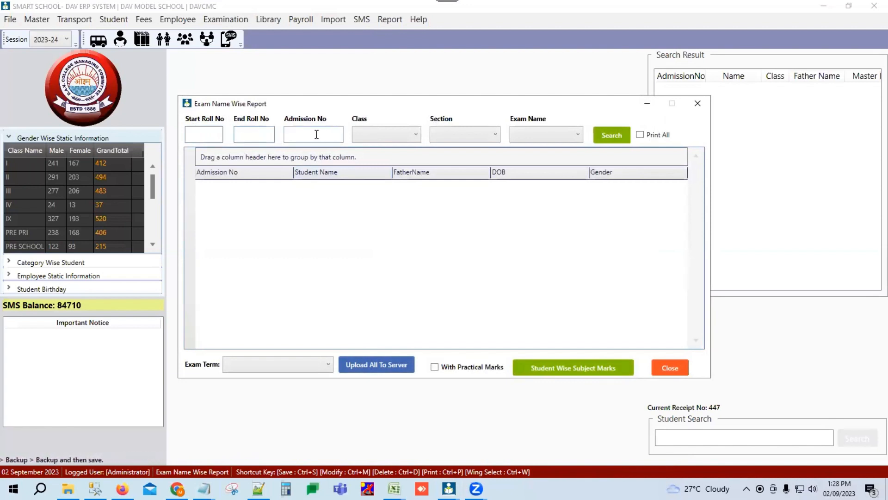
{"action": "left_click", "coordinate": [407, 135]}
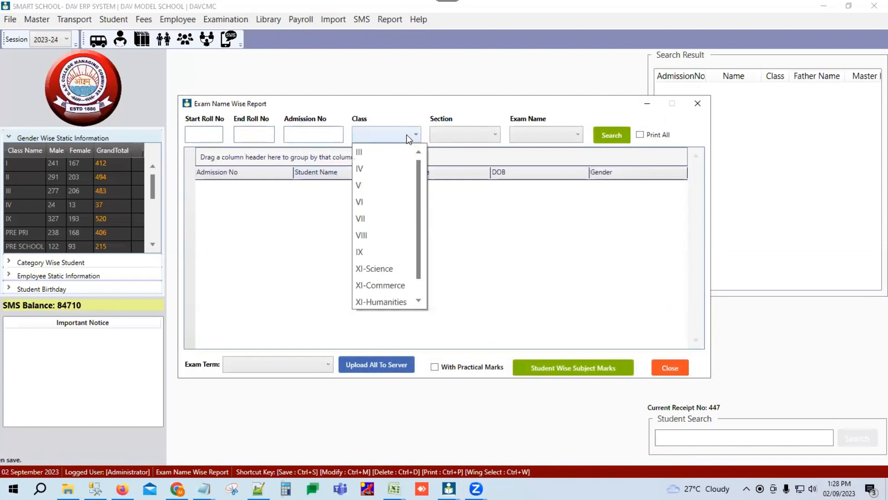
{"action": "left_click", "coordinate": [370, 270]}
{"action": "left_click", "coordinate": [460, 134]}
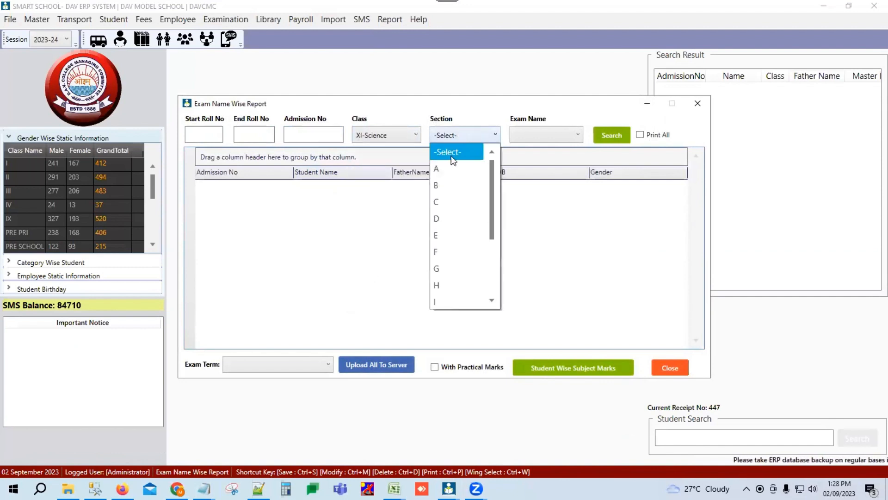
{"action": "left_click", "coordinate": [446, 167]}
{"action": "left_click", "coordinate": [563, 134]}
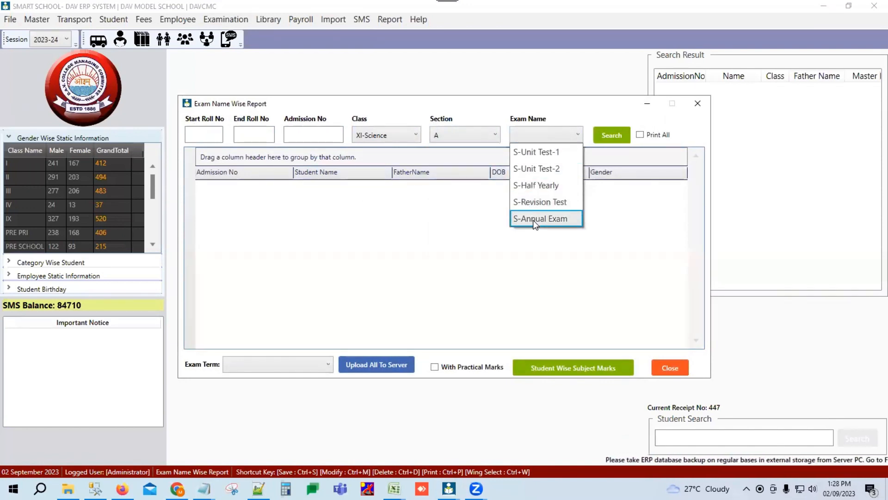
{"action": "left_click", "coordinate": [533, 153]}
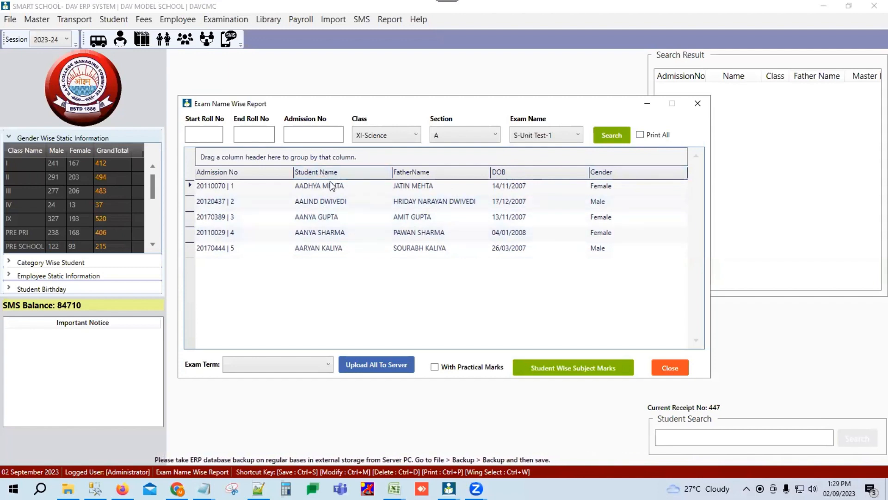
Leave Print All off, preview the Exam Wise Report Card of roll number 1, look through the whole page, and close it
{"action": "left_click", "coordinate": [640, 135]}
{"action": "left_click", "coordinate": [640, 136]}
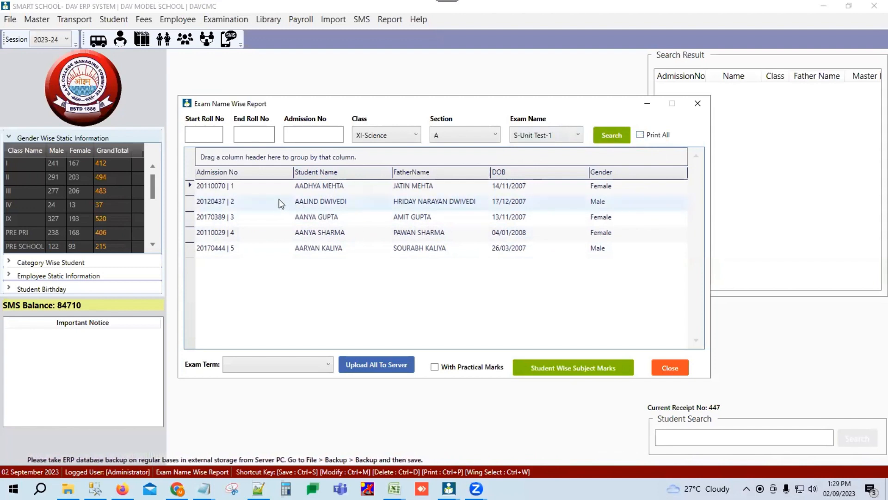
{"action": "left_click", "coordinate": [316, 185]}
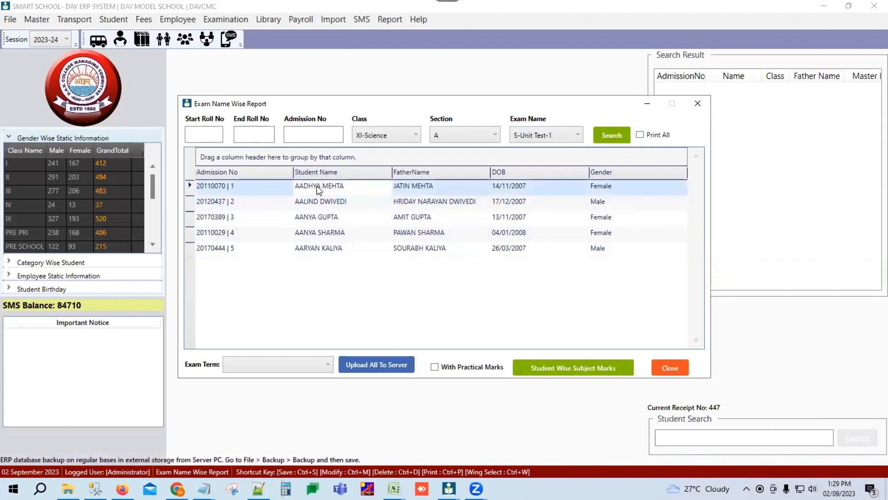
{"action": "right_click", "coordinate": [316, 185]}
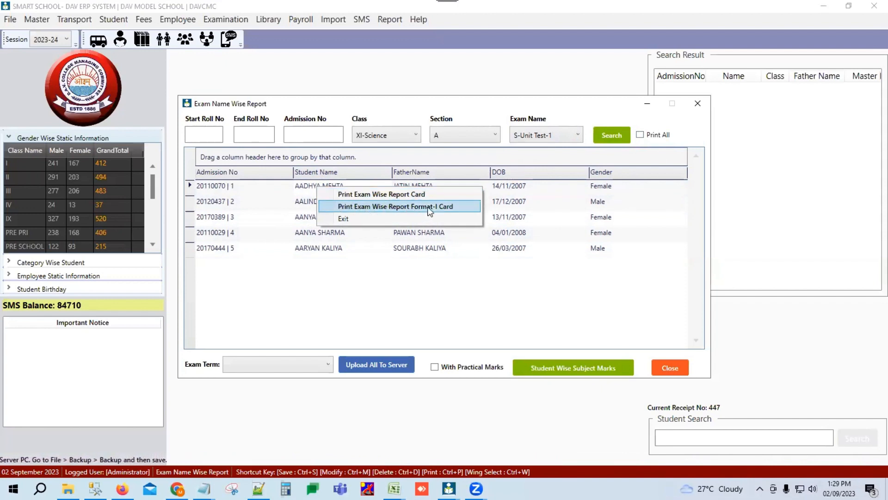
{"action": "left_click", "coordinate": [360, 195]}
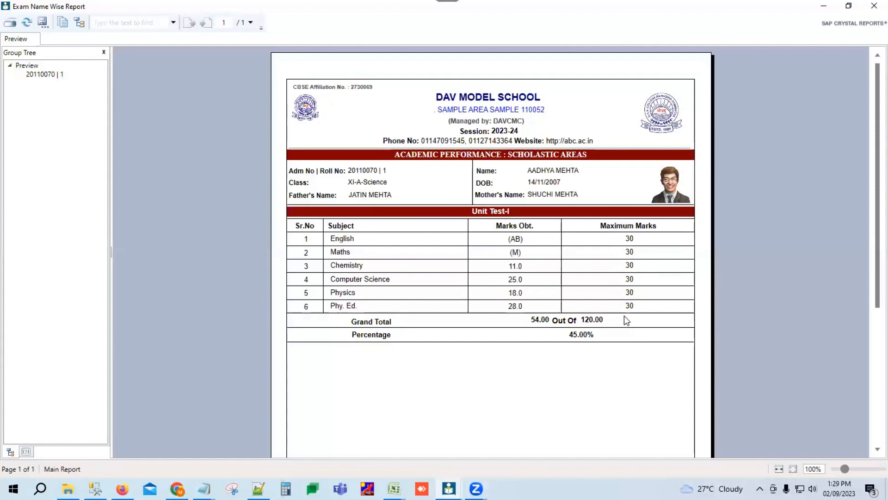
{"action": "scroll", "coordinate": [578, 323], "scroll_direction": "down", "scroll_amount": 5}
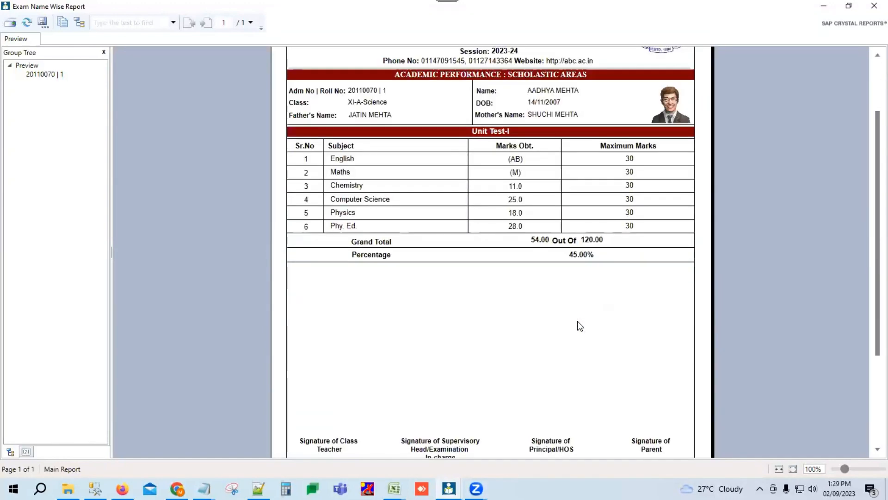
{"action": "scroll", "coordinate": [404, 289], "scroll_direction": "up", "scroll_amount": 5}
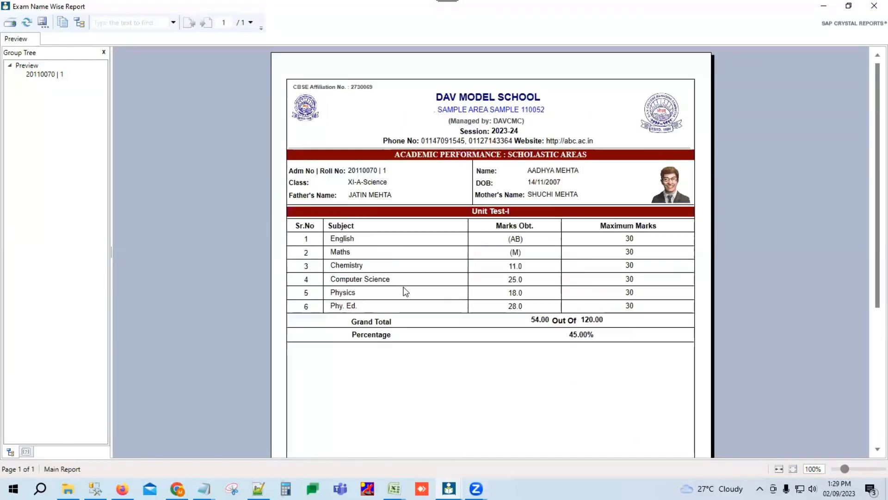
{"action": "left_click", "coordinate": [874, 6]}
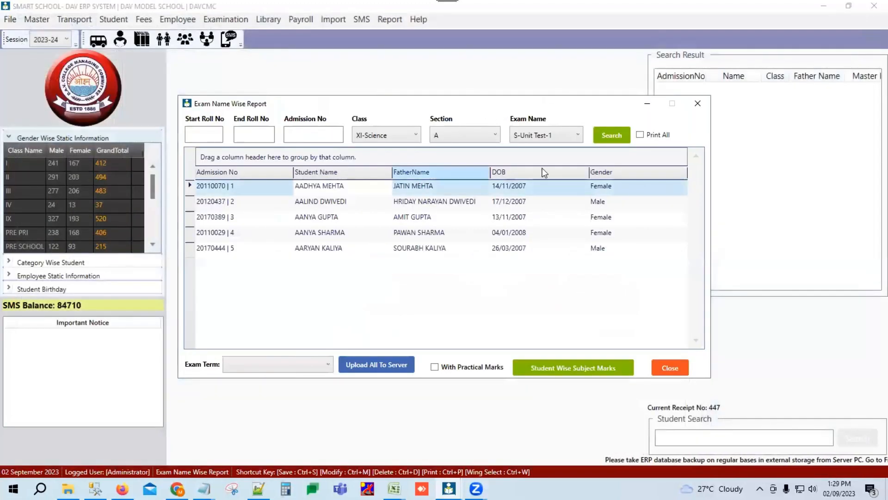
{"action": "left_click", "coordinate": [549, 135]}
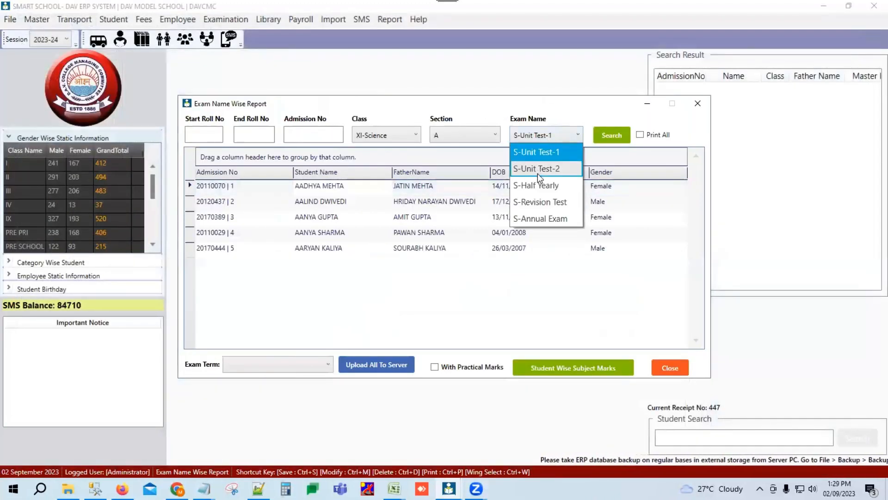
{"action": "left_click", "coordinate": [537, 185]}
{"action": "left_click", "coordinate": [555, 135]}
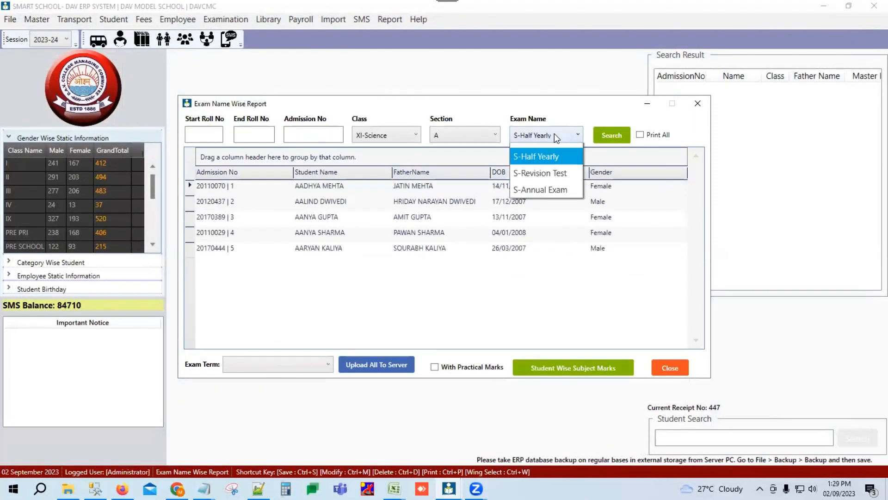
Preview the Exam Wise Report Format-I Card of roll number 1 for S-Unit Test-1, and close the preview
{"action": "left_click", "coordinate": [315, 187]}
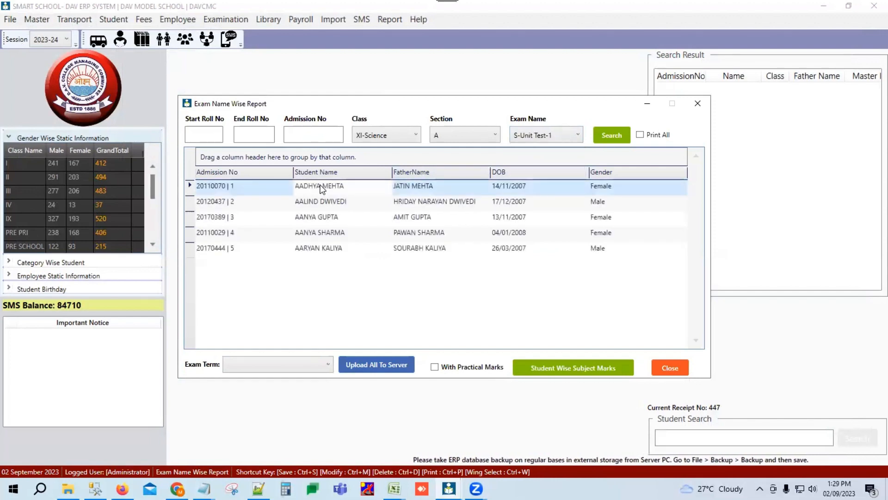
{"action": "right_click", "coordinate": [320, 186]}
{"action": "left_click", "coordinate": [370, 206]}
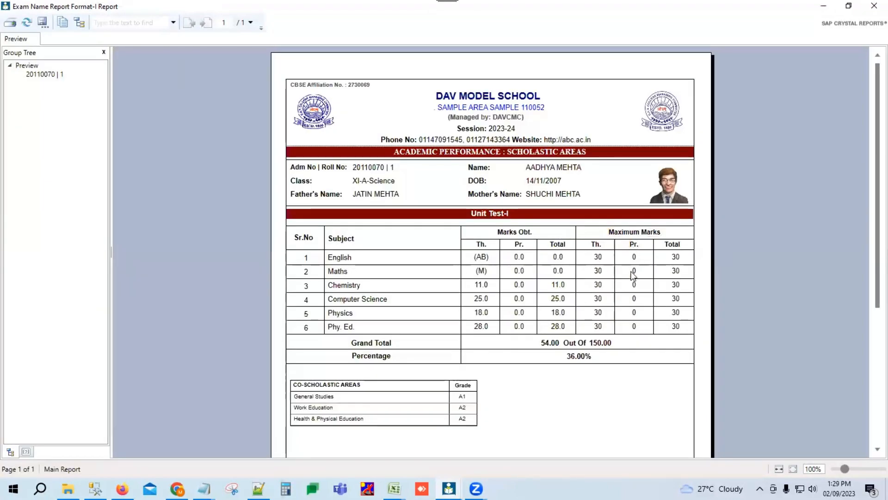
{"action": "left_click", "coordinate": [873, 6]}
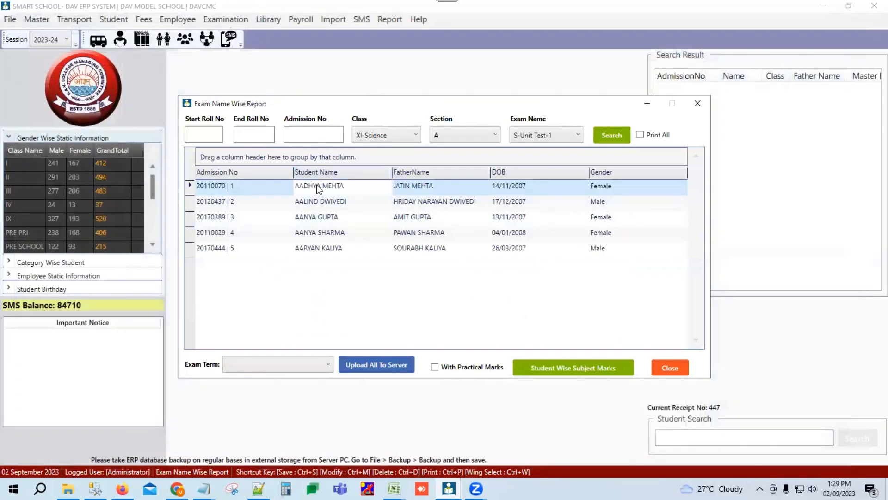
Preview the Exam Wise Report Card of roll number 1 for comparison, look through the page, and close it
{"action": "right_click", "coordinate": [318, 186]}
{"action": "left_click", "coordinate": [355, 194]}
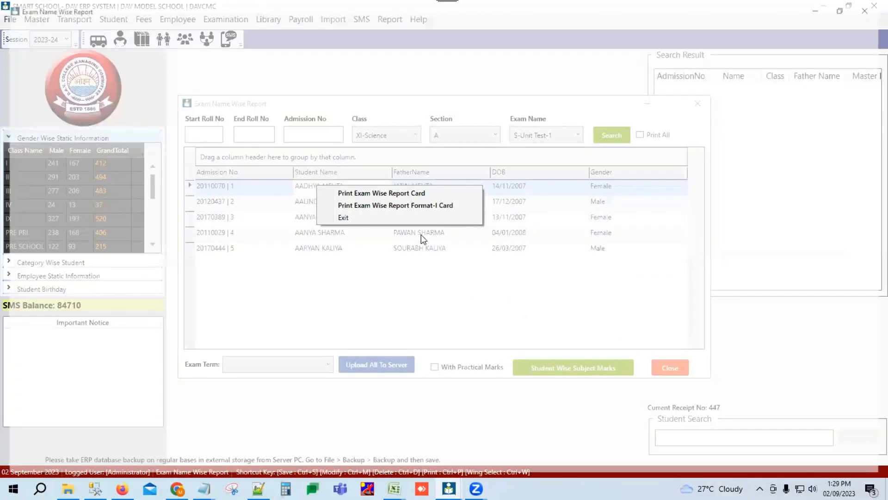
{"action": "scroll", "coordinate": [424, 284], "scroll_direction": "down", "scroll_amount": 3}
{"action": "scroll", "coordinate": [419, 286], "scroll_direction": "up", "scroll_amount": 3}
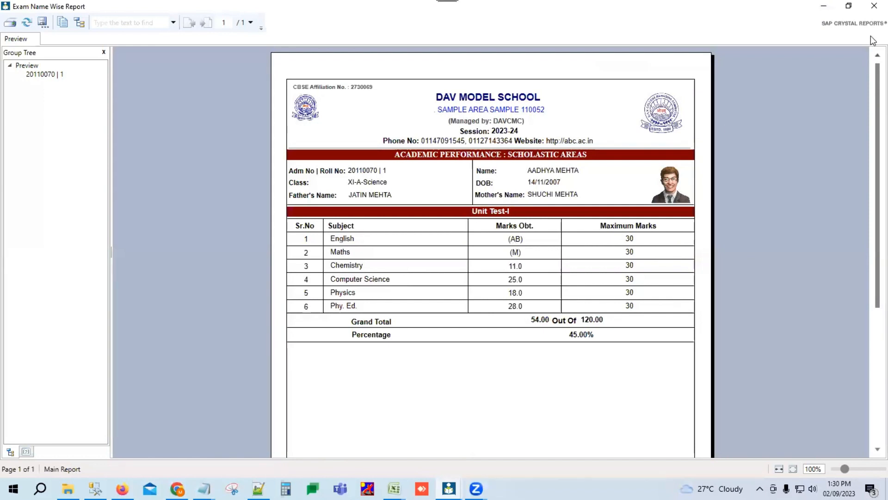
{"action": "left_click", "coordinate": [873, 8]}
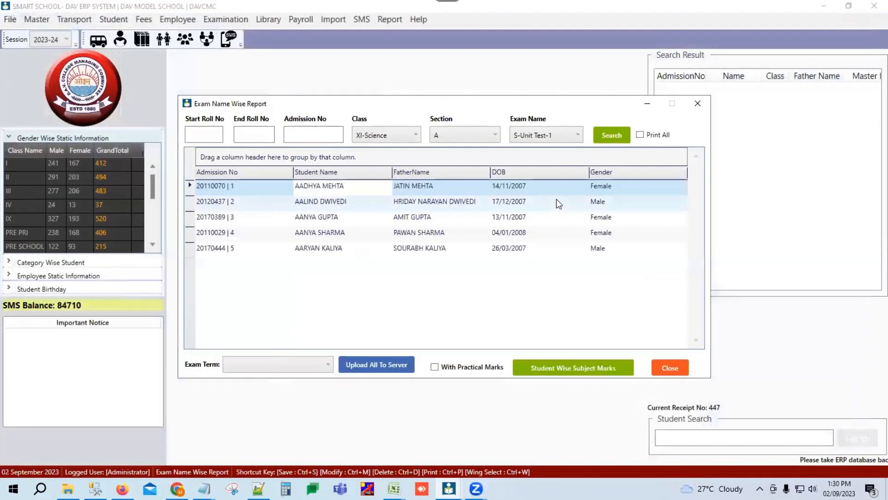
Reopen the Exam Wise Report Card preview of roll number 1 and view its print options without printing
{"action": "right_click", "coordinate": [325, 187]}
{"action": "left_click", "coordinate": [360, 192]}
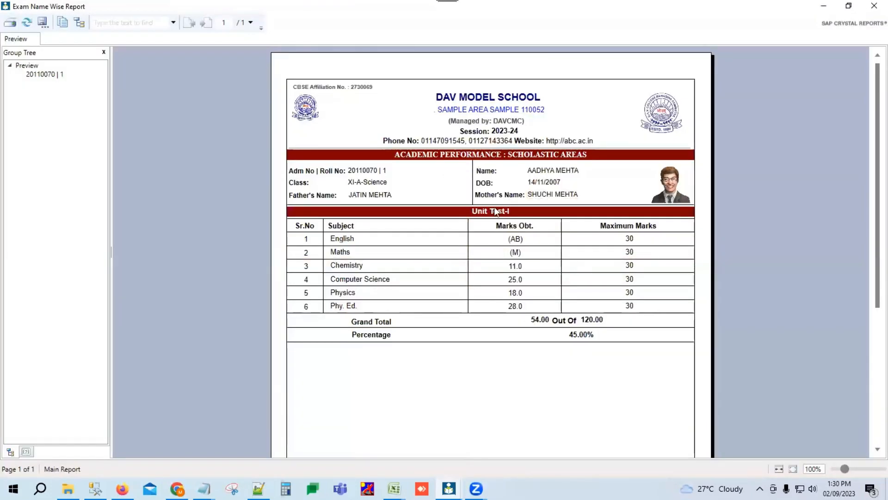
{"action": "left_click", "coordinate": [7, 25]}
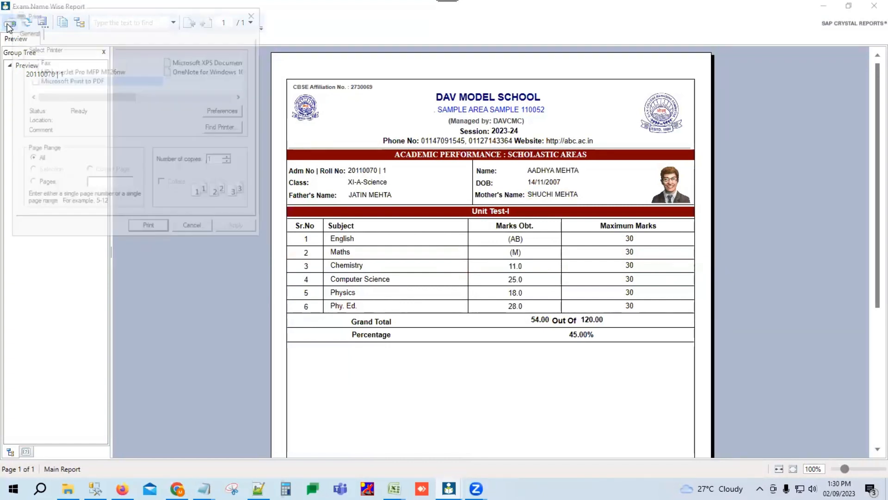
{"action": "left_click", "coordinate": [194, 229]}
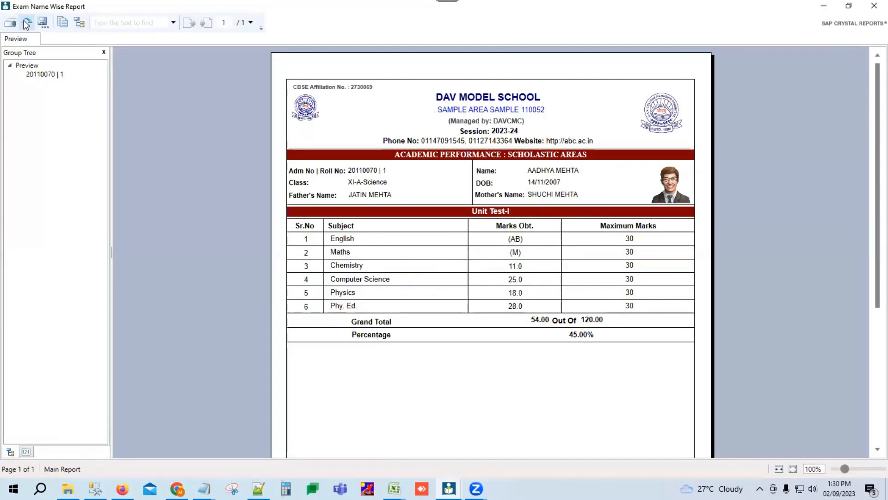
View the report card's export options with PDF as the file type, cancel without saving, and close the preview
{"action": "left_click", "coordinate": [42, 24]}
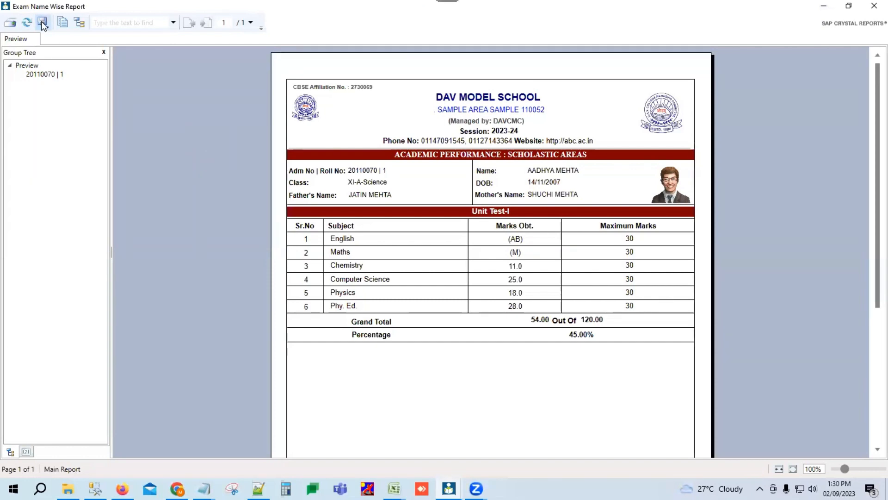
{"action": "left_click", "coordinate": [101, 237]}
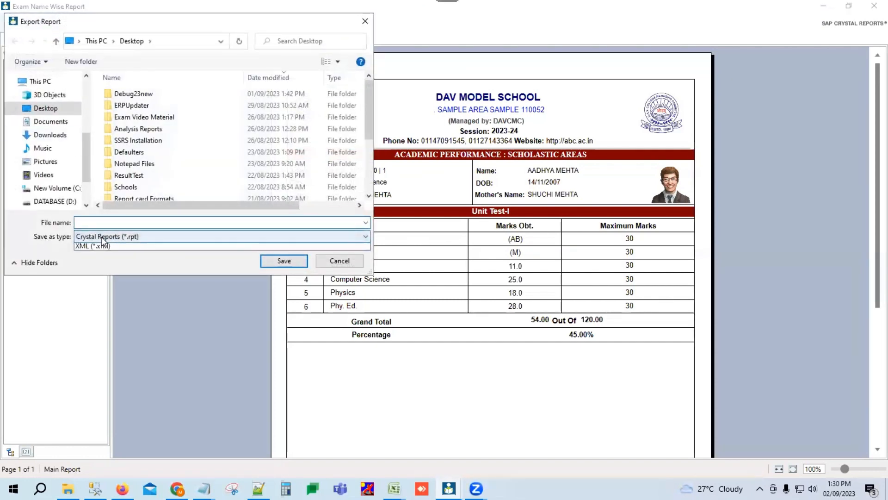
{"action": "left_click", "coordinate": [97, 255]}
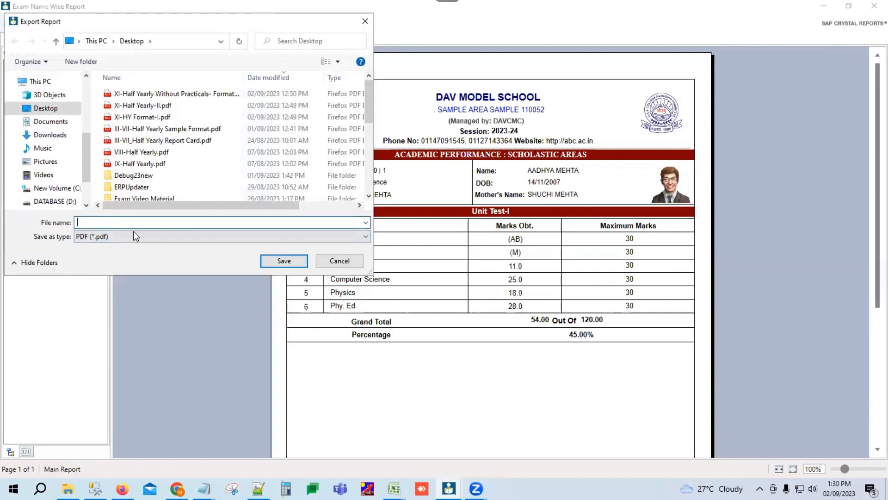
{"action": "left_click", "coordinate": [340, 261]}
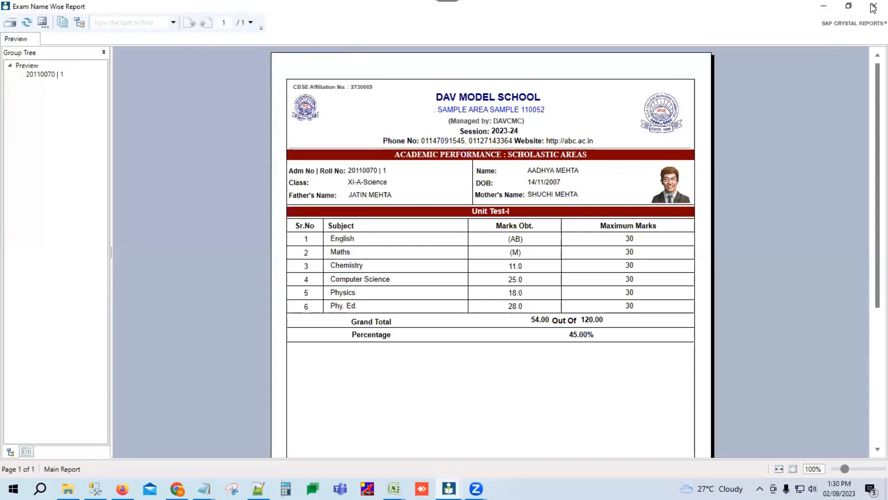
{"action": "left_click", "coordinate": [873, 6]}
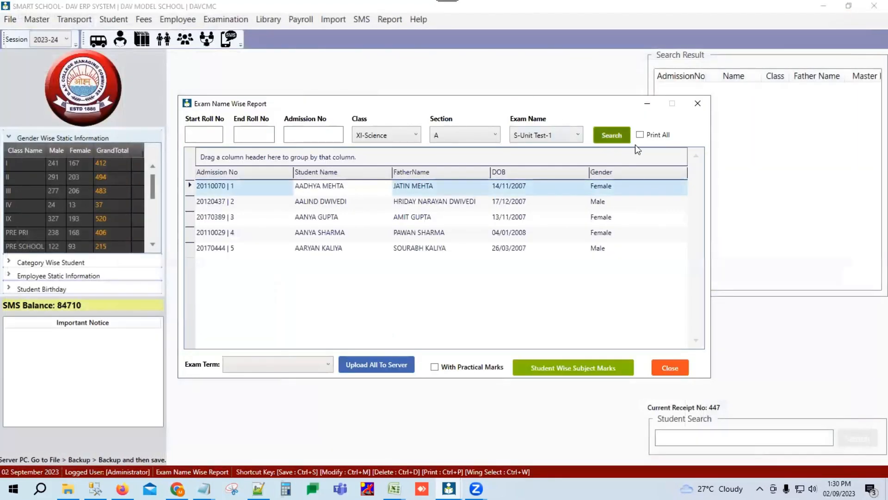
Turn on Print All, preview the Exam Wise Report Cards of the whole section, and view the cards of roll numbers 2 and 3
{"action": "left_click", "coordinate": [641, 135]}
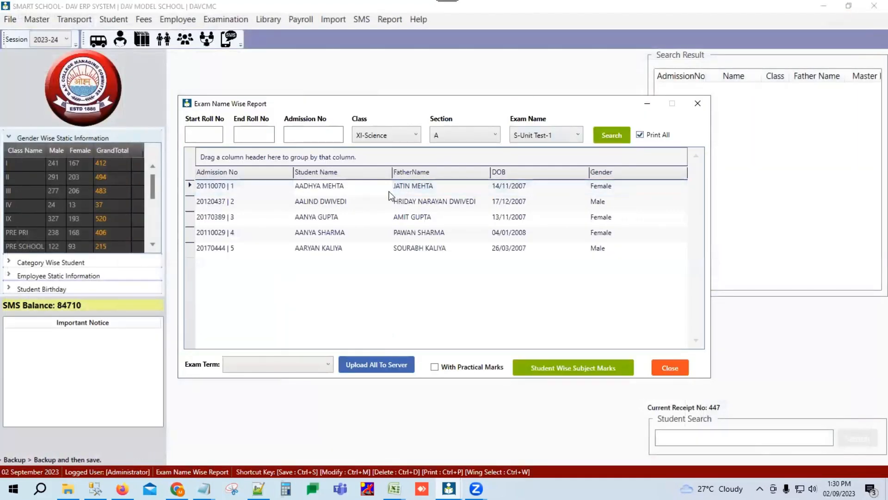
{"action": "right_click", "coordinate": [329, 187]}
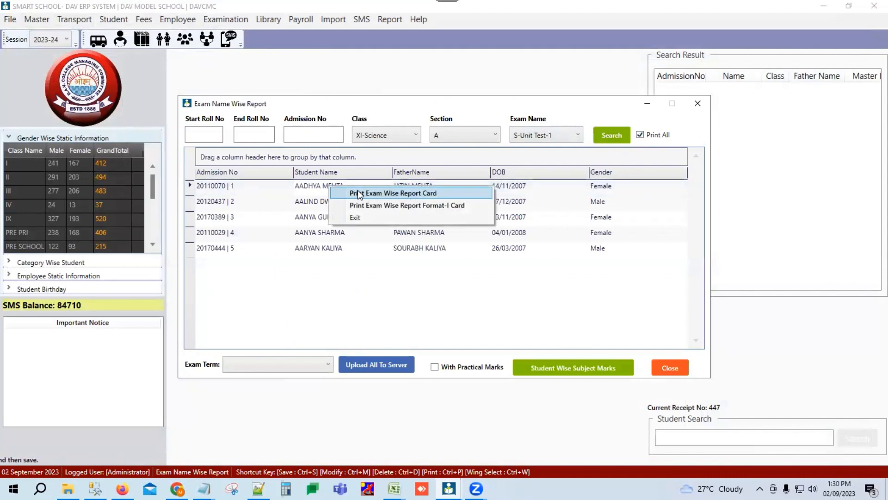
{"action": "left_click", "coordinate": [357, 191]}
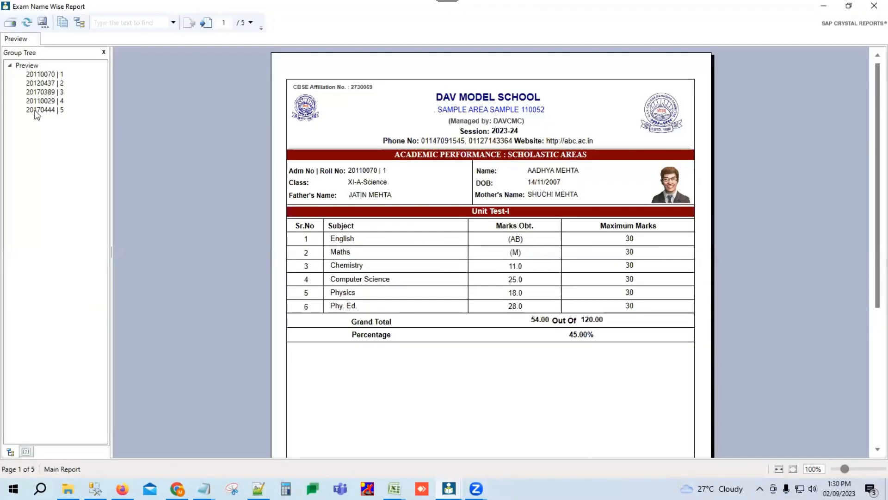
{"action": "left_click", "coordinate": [48, 85]}
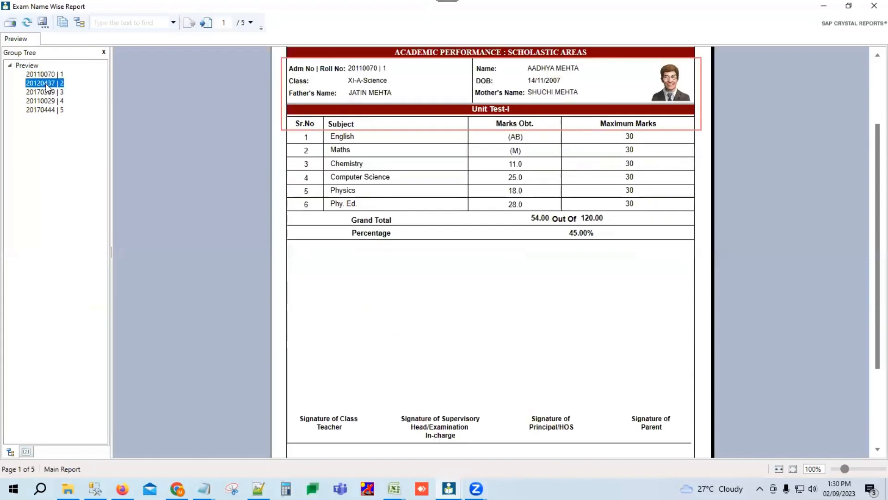
{"action": "left_click", "coordinate": [50, 93]}
{"action": "scroll", "coordinate": [219, 178], "scroll_direction": "up", "scroll_amount": 2}
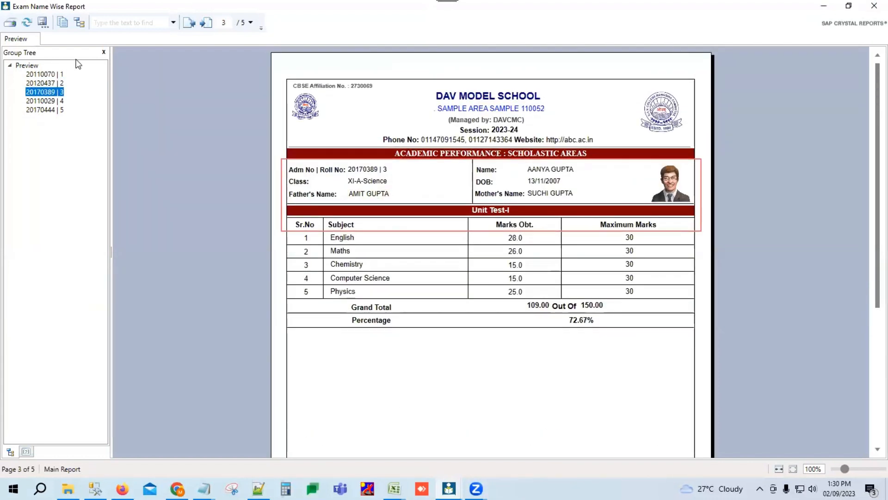
Check the PDF export option for the whole section's report cards, cancel without saving, and close the preview
{"action": "left_click", "coordinate": [42, 22]}
{"action": "left_click", "coordinate": [106, 237]}
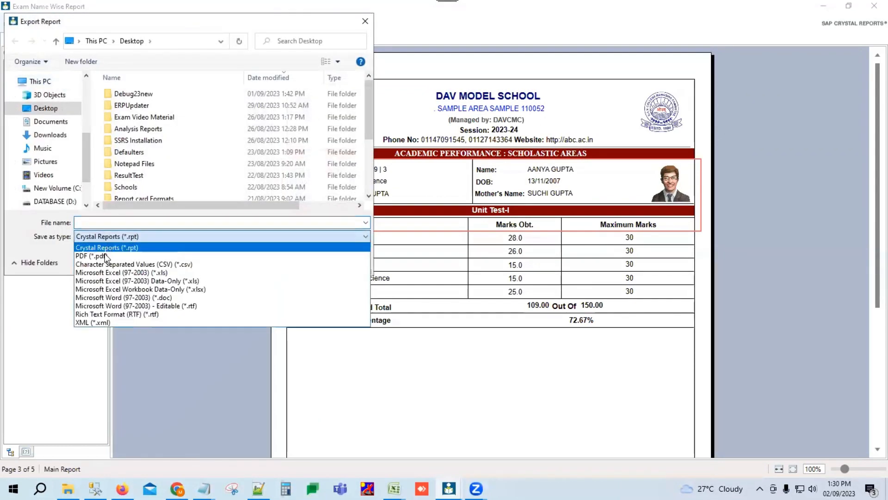
{"action": "left_click", "coordinate": [105, 257]}
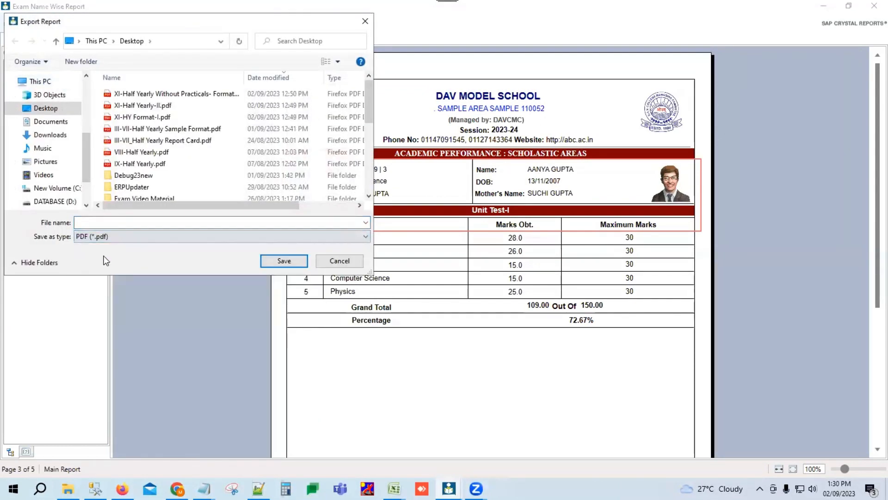
{"action": "left_click", "coordinate": [343, 263]}
{"action": "left_click", "coordinate": [874, 5]}
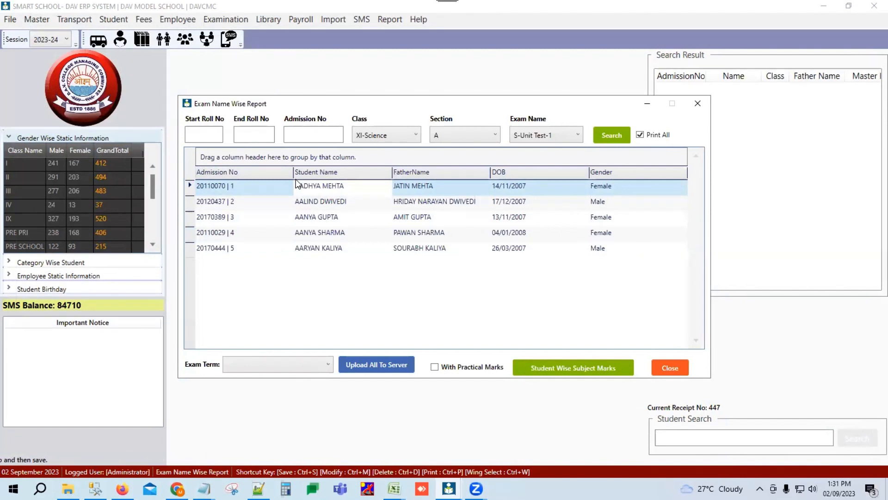
Set Exam Term to Exam Wise Report Card, start uploading all report cards to the server, decline the upload, and close the report window
{"action": "left_click", "coordinate": [274, 365]}
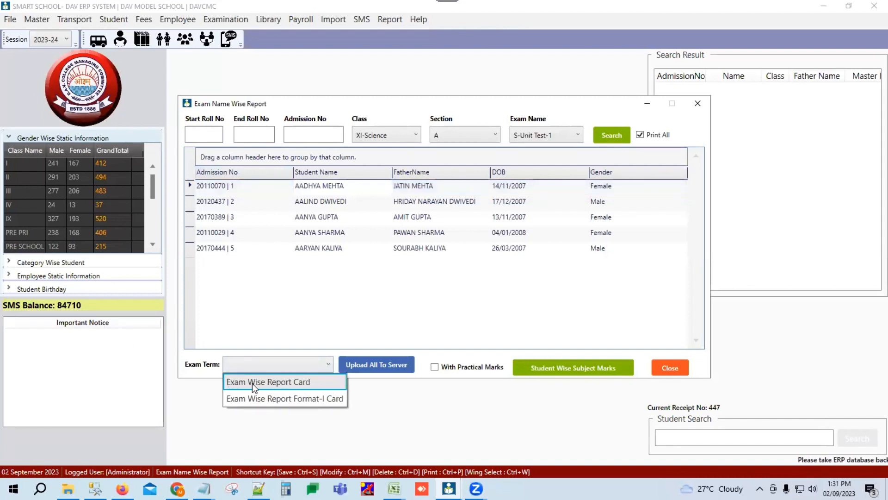
{"action": "left_click", "coordinate": [281, 384]}
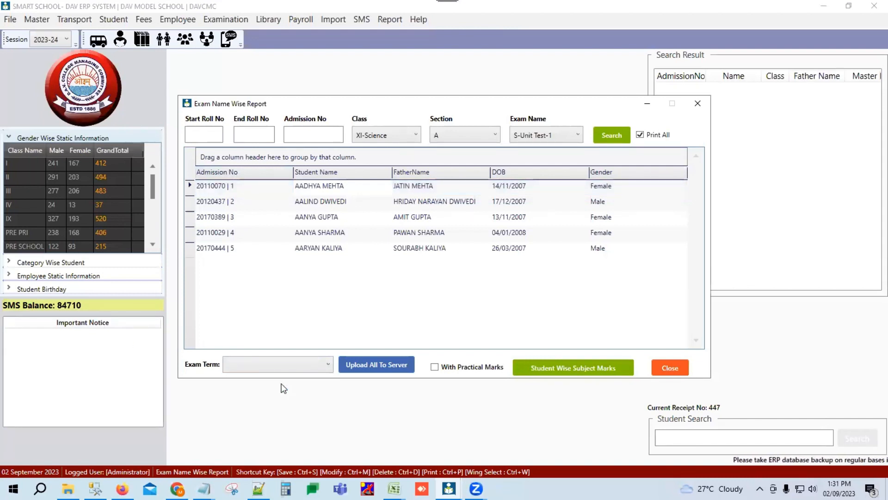
{"action": "left_click", "coordinate": [369, 366]}
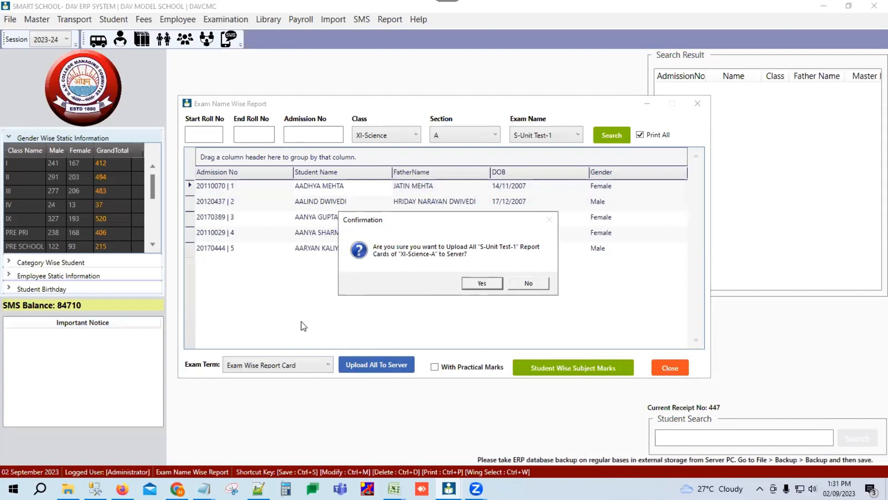
{"action": "left_click", "coordinate": [528, 286]}
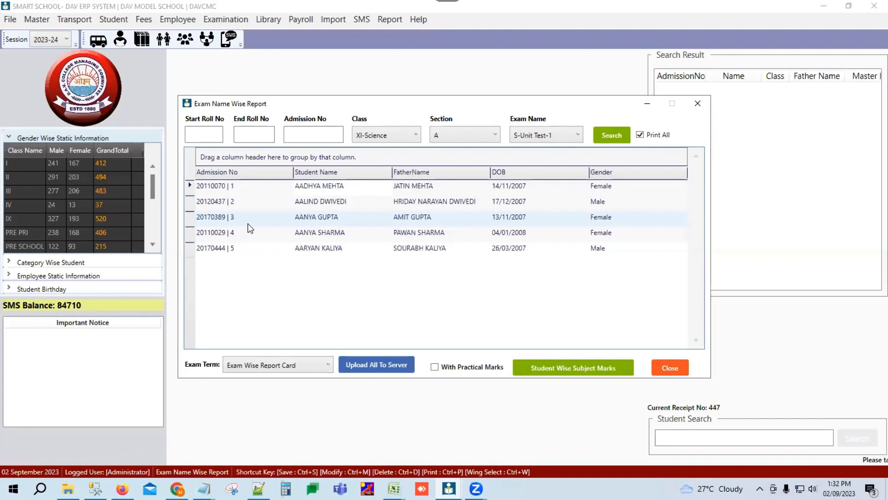
{"action": "left_click", "coordinate": [671, 369]}
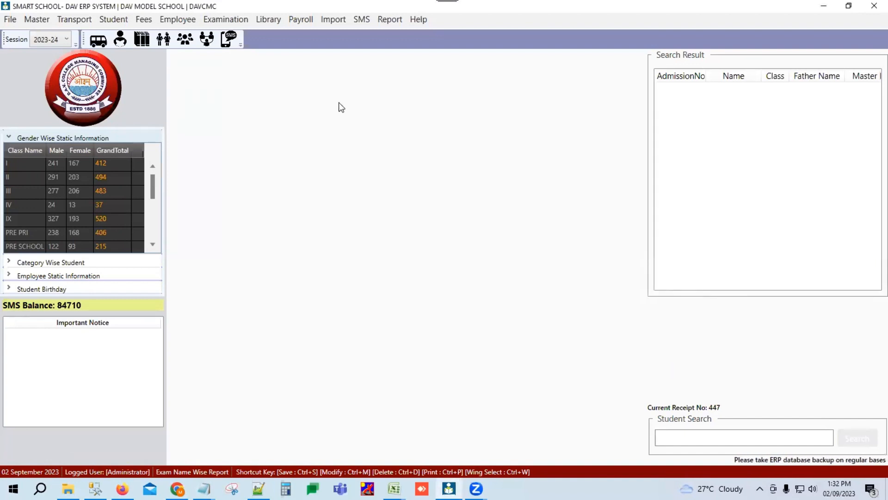
Open the Over All Exam Report and list the students of class XI-Science, section A
{"action": "left_click", "coordinate": [236, 21]}
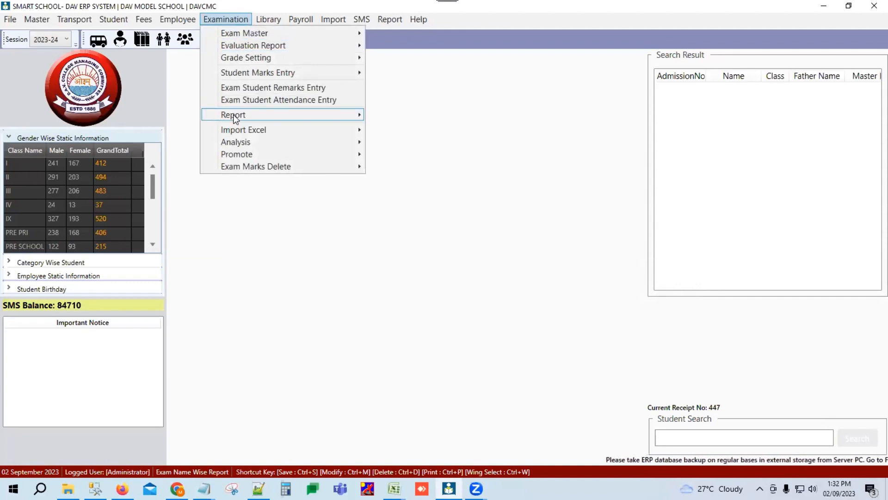
{"action": "mouse_move", "coordinate": [234, 114]}
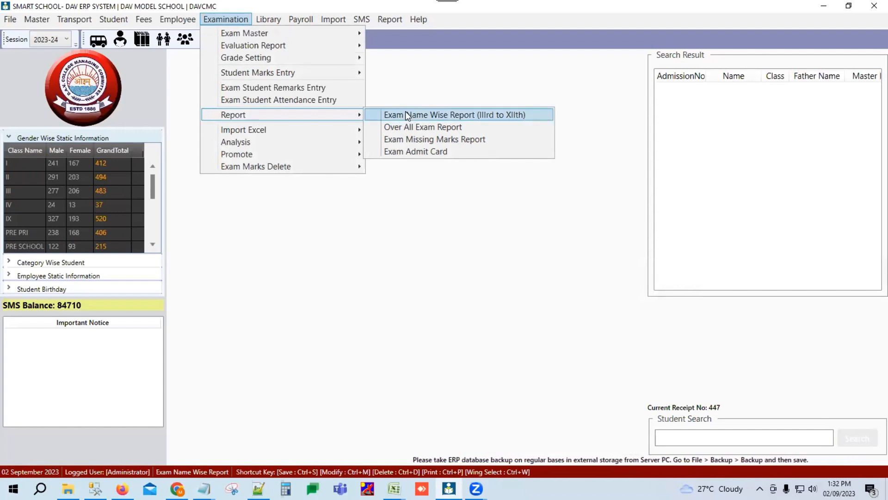
{"action": "left_click", "coordinate": [418, 128]}
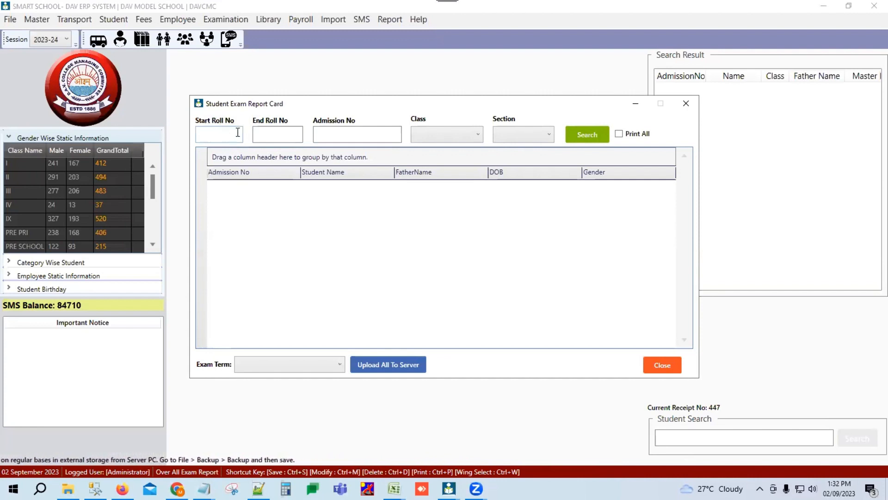
{"action": "left_click", "coordinate": [221, 135]}
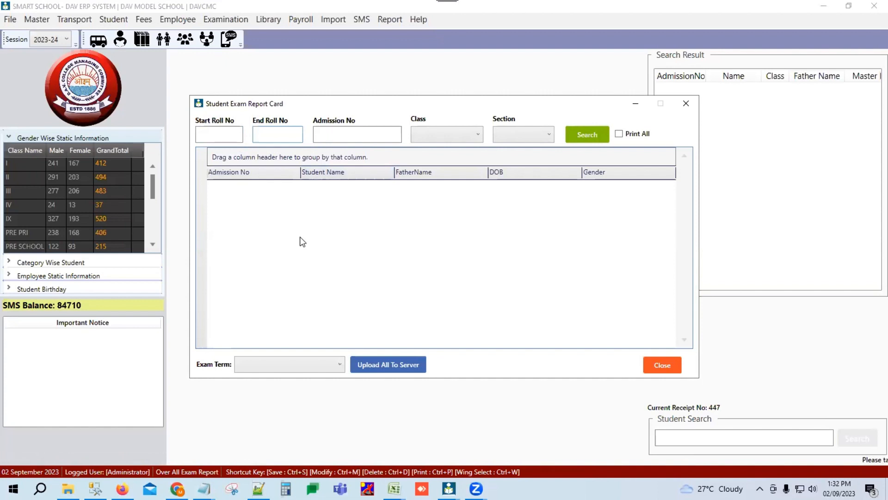
{"action": "left_click", "coordinate": [457, 133]}
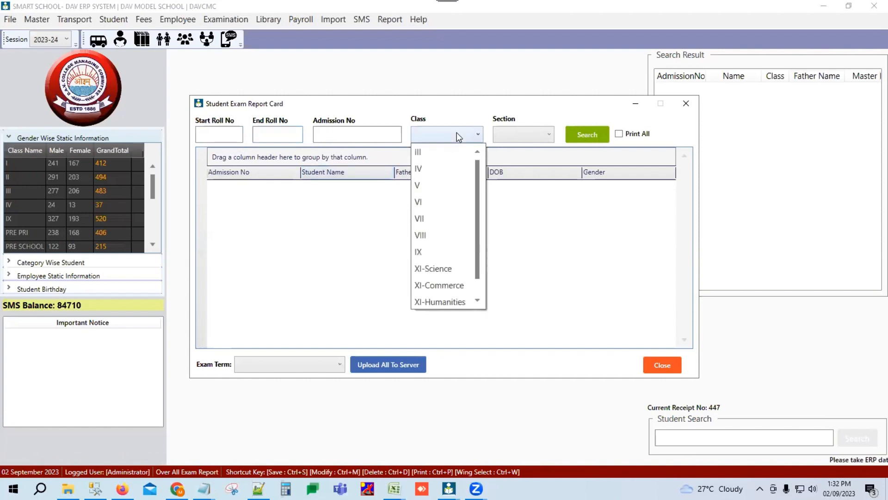
{"action": "left_click", "coordinate": [426, 270]}
{"action": "left_click", "coordinate": [524, 135]}
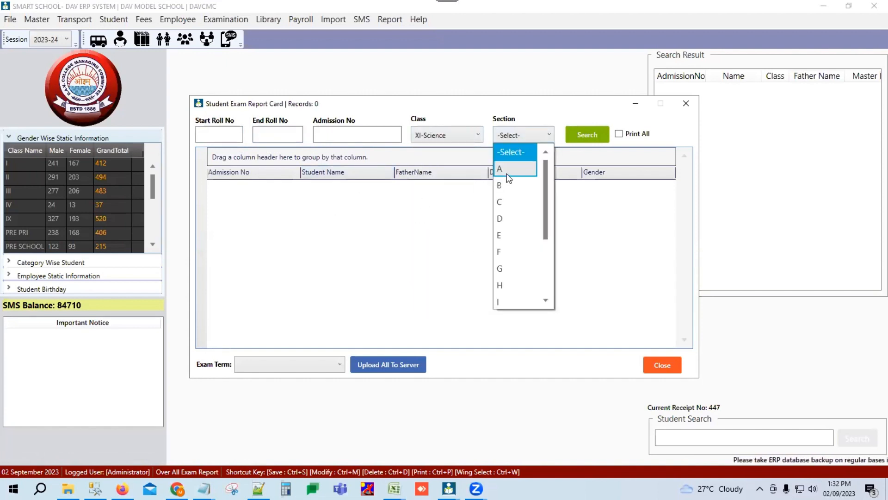
{"action": "left_click", "coordinate": [535, 177]}
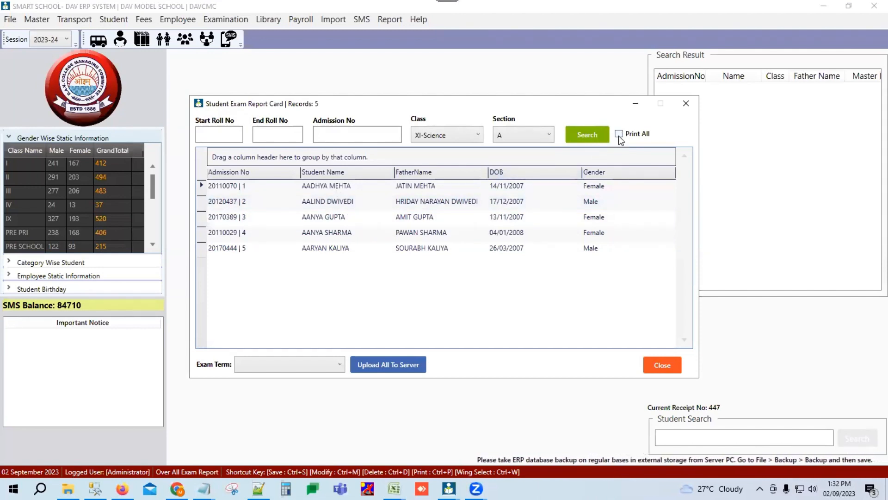
Preview the Half Yearly Report Card (11th-12th) of roll number 1 and examine the theory, practical and co-scholastic sections
{"action": "right_click", "coordinate": [326, 189]}
{"action": "mouse_move", "coordinate": [416, 193]}
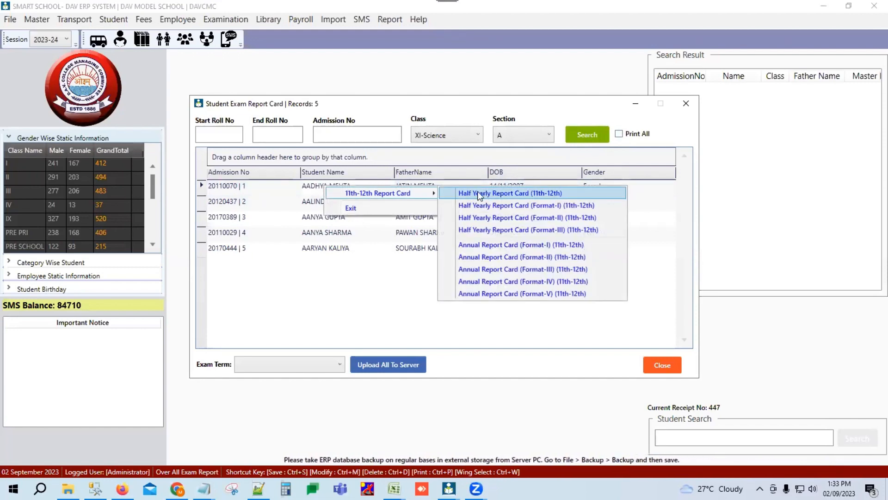
{"action": "left_click", "coordinate": [473, 193]}
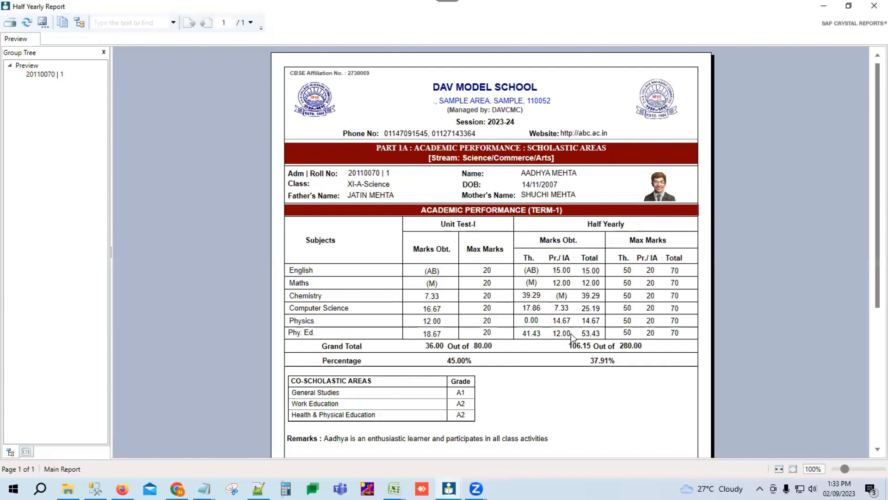
{"action": "left_click", "coordinate": [529, 258]}
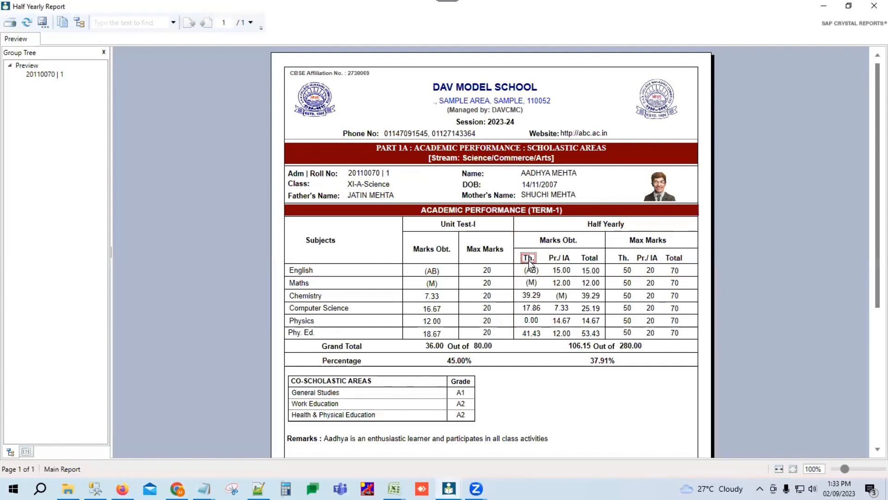
{"action": "left_click", "coordinate": [560, 258]}
{"action": "left_click", "coordinate": [360, 387]}
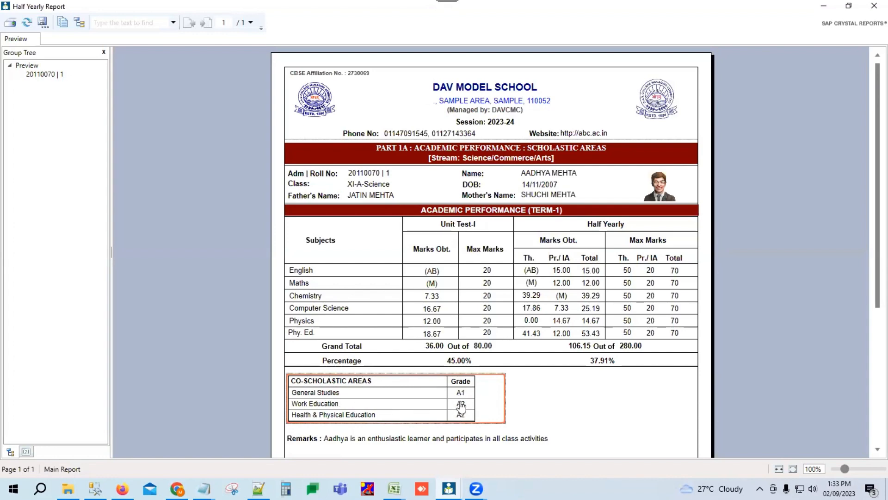
Examine the remarks, attendance and signature sections of the half-yearly report card, and return to its beginning
{"action": "scroll", "coordinate": [550, 370], "scroll_direction": "down", "scroll_amount": 1}
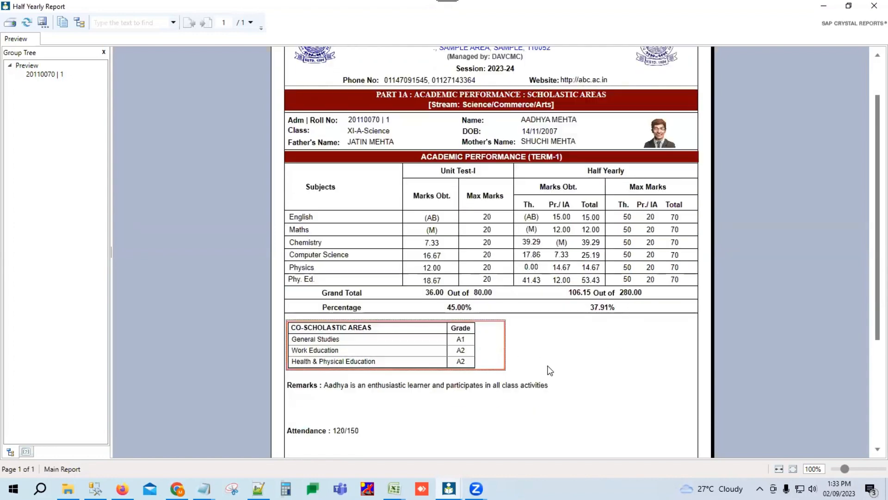
{"action": "left_click", "coordinate": [372, 386]}
{"action": "scroll", "coordinate": [425, 363], "scroll_direction": "down", "scroll_amount": 1}
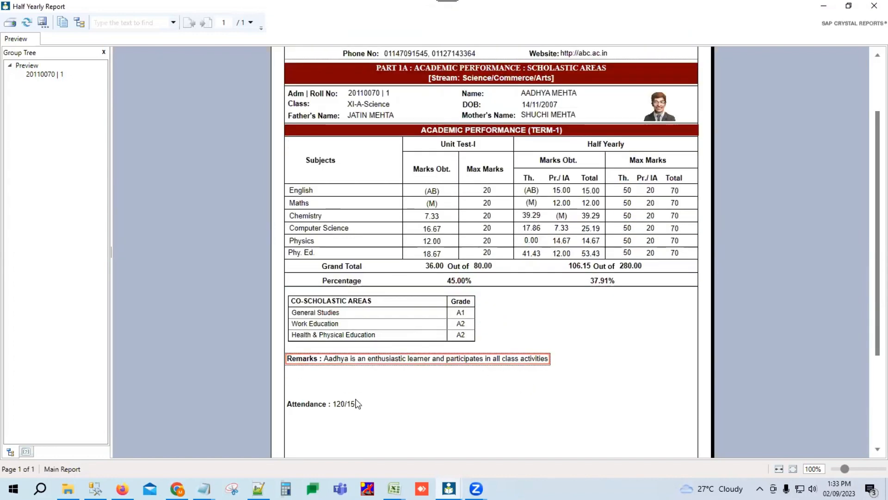
{"action": "left_click", "coordinate": [355, 402]}
{"action": "scroll", "coordinate": [482, 374], "scroll_direction": "down", "scroll_amount": 3}
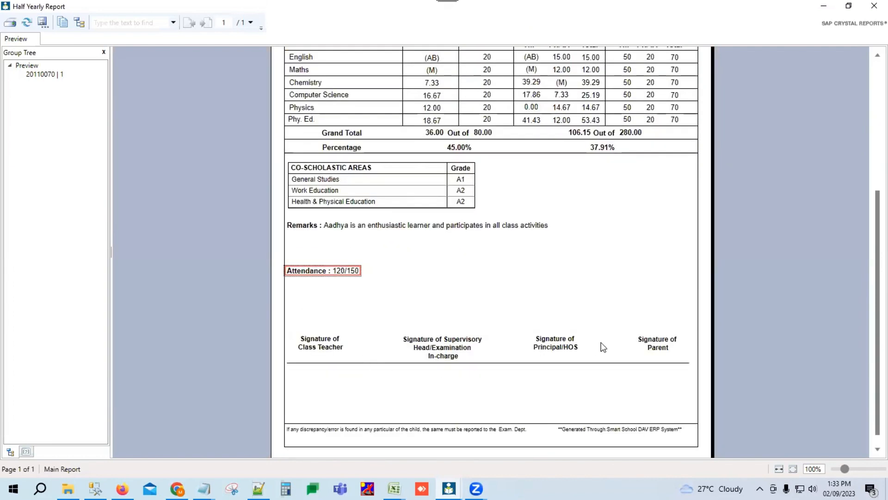
{"action": "scroll", "coordinate": [603, 345], "scroll_direction": "up", "scroll_amount": 1}
{"action": "scroll", "coordinate": [434, 308], "scroll_direction": "up", "scroll_amount": 3}
{"action": "scroll", "coordinate": [462, 297], "scroll_direction": "up", "scroll_amount": 1}
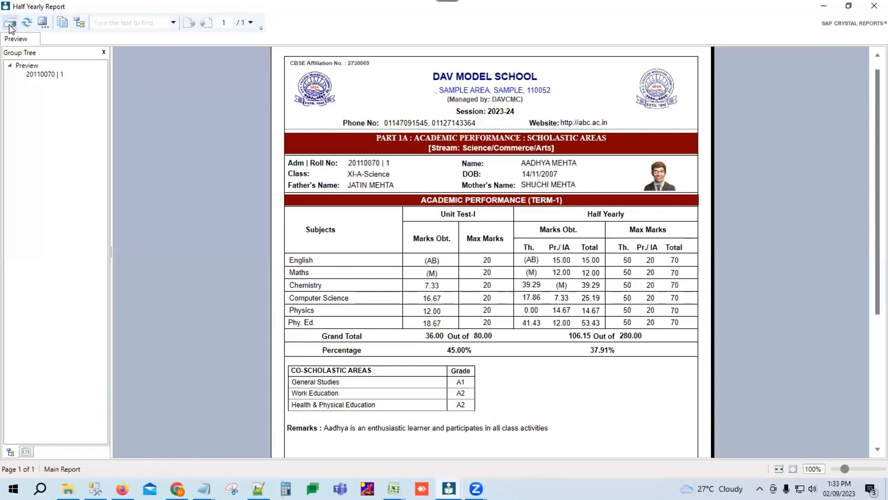
Check the half-yearly report card's export with PDF as the file type, cancel without saving, and close the preview
{"action": "left_click", "coordinate": [42, 22]}
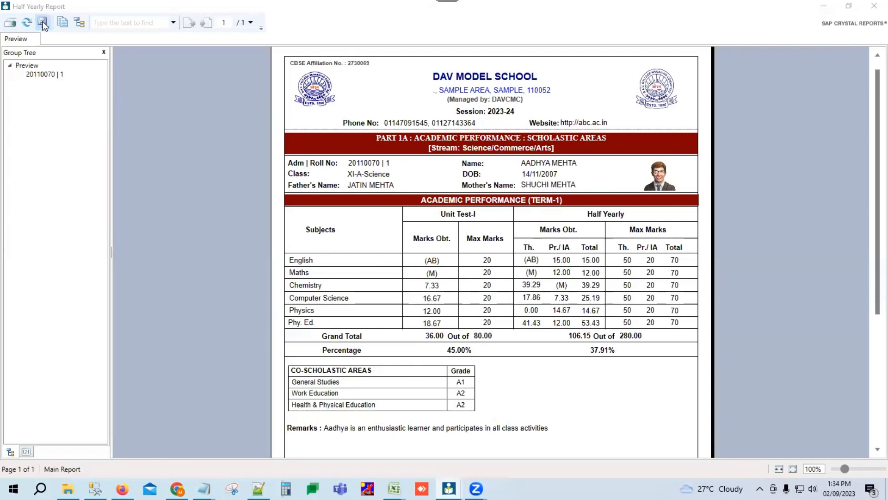
{"action": "left_click", "coordinate": [111, 238]}
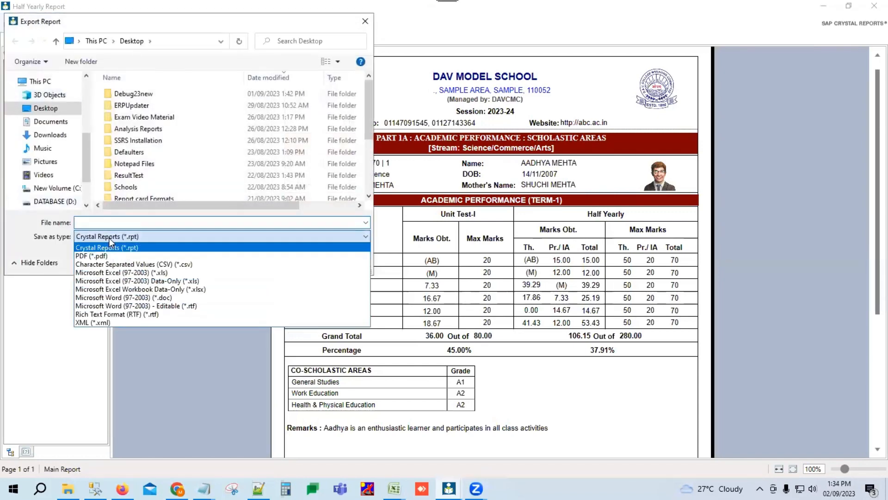
{"action": "left_click", "coordinate": [96, 253]}
{"action": "left_click", "coordinate": [89, 221]}
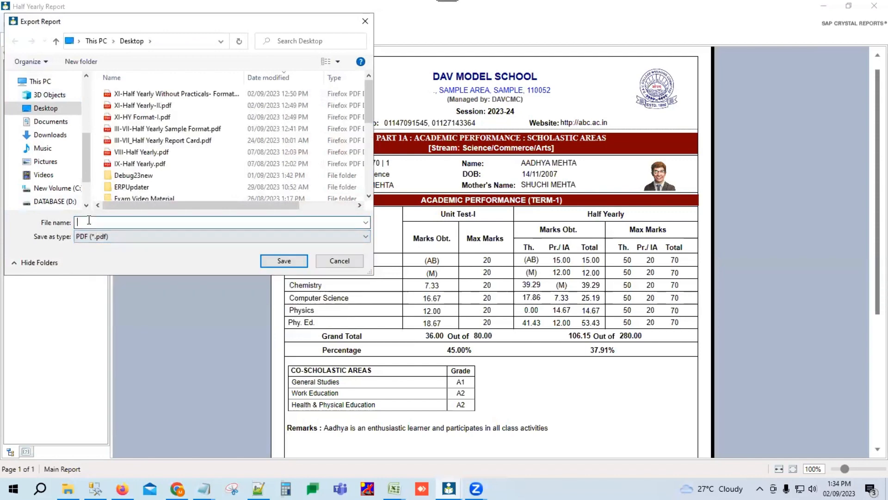
{"action": "left_click", "coordinate": [348, 262]}
{"action": "left_click", "coordinate": [874, 6]}
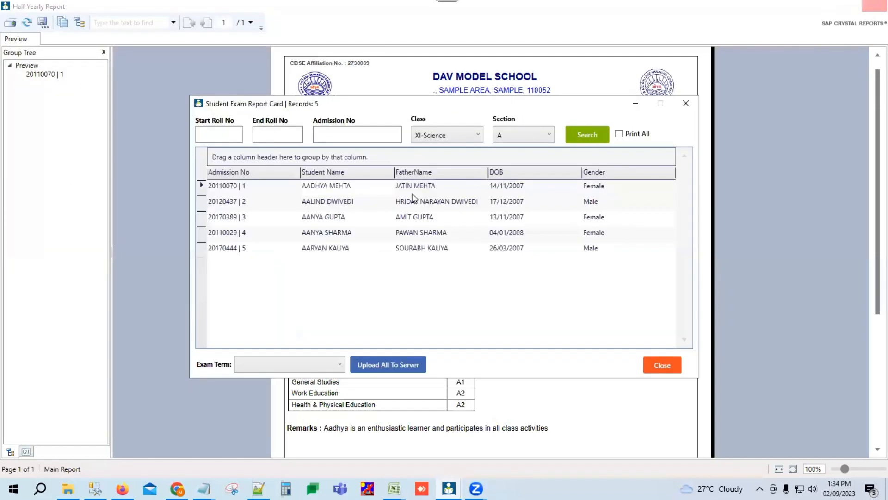
Preview the Half Yearly Report Card (Format-I) (11th-12th) of roll number 1 and look through the whole card
{"action": "right_click", "coordinate": [336, 188]}
{"action": "mouse_move", "coordinate": [370, 194]}
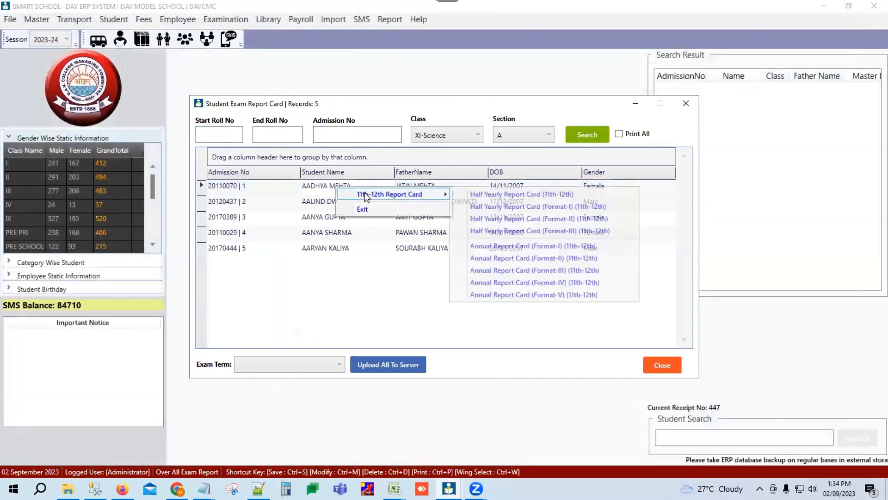
{"action": "left_click", "coordinate": [488, 207]}
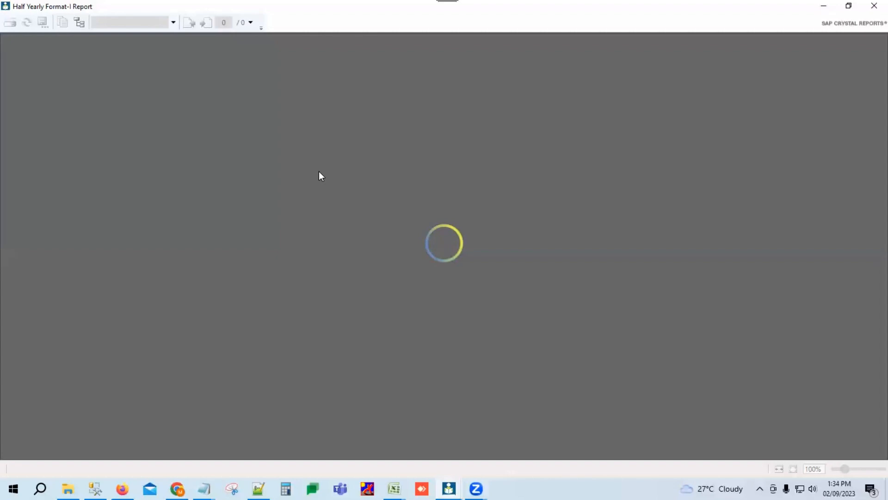
{"action": "scroll", "coordinate": [621, 326], "scroll_direction": "down", "scroll_amount": 3}
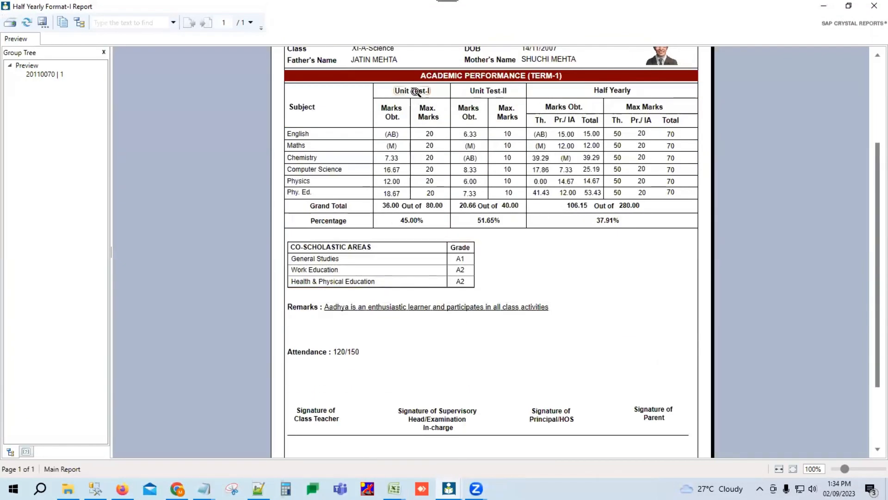
{"action": "left_click", "coordinate": [492, 90]}
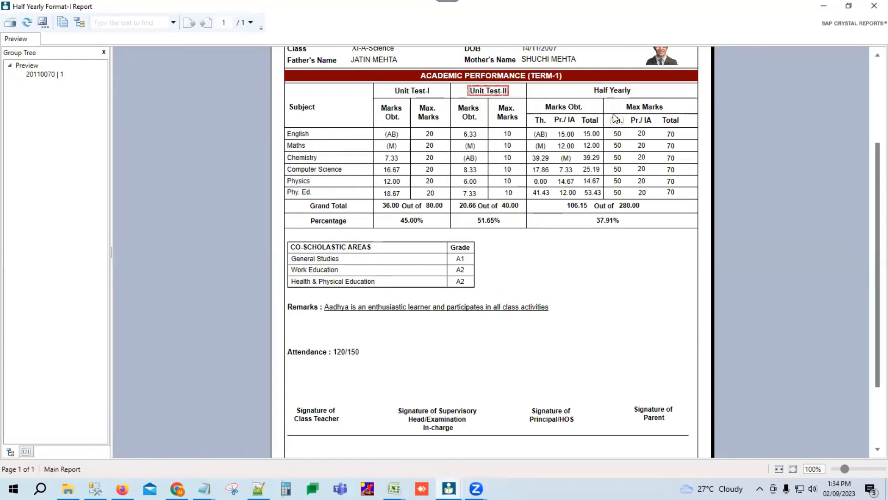
{"action": "left_click", "coordinate": [606, 90]}
{"action": "scroll", "coordinate": [551, 236], "scroll_direction": "down", "scroll_amount": 3}
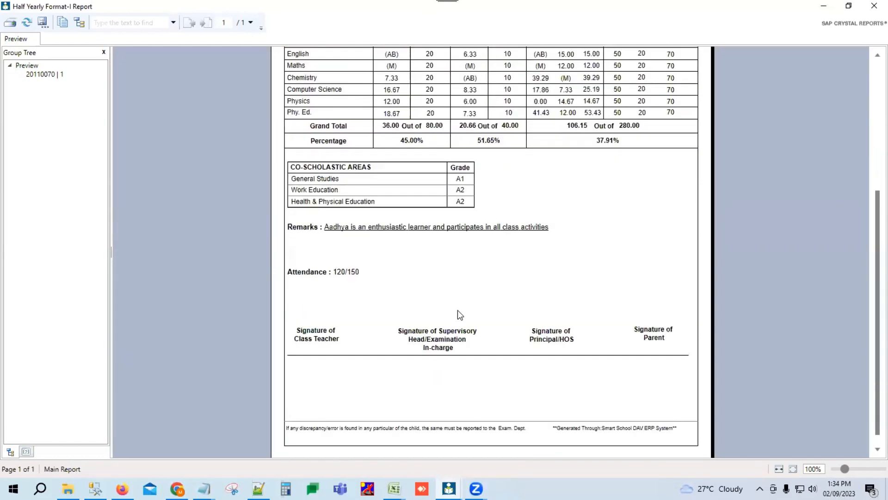
{"action": "scroll", "coordinate": [458, 312], "scroll_direction": "up", "scroll_amount": 8}
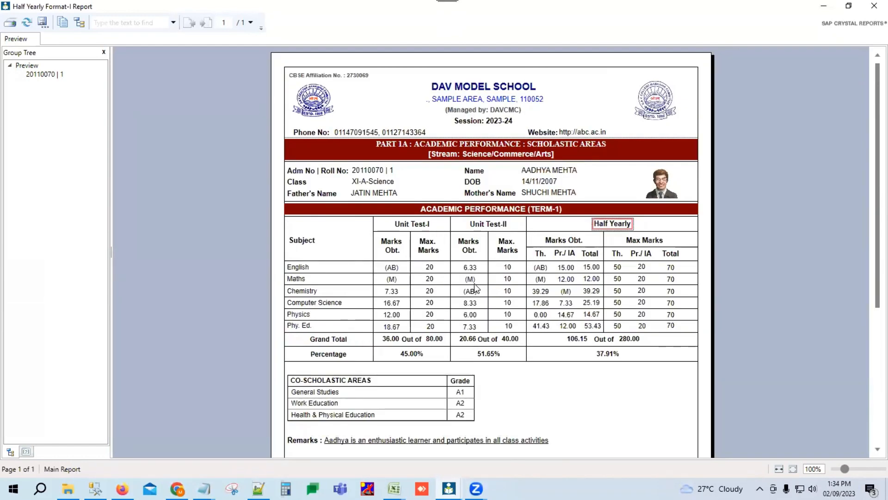
Review the Unit Test-I, Unit Test-II and Half Yearly columns of the Format-I card, and close the preview
{"action": "left_click", "coordinate": [425, 225]}
{"action": "left_click", "coordinate": [502, 223]}
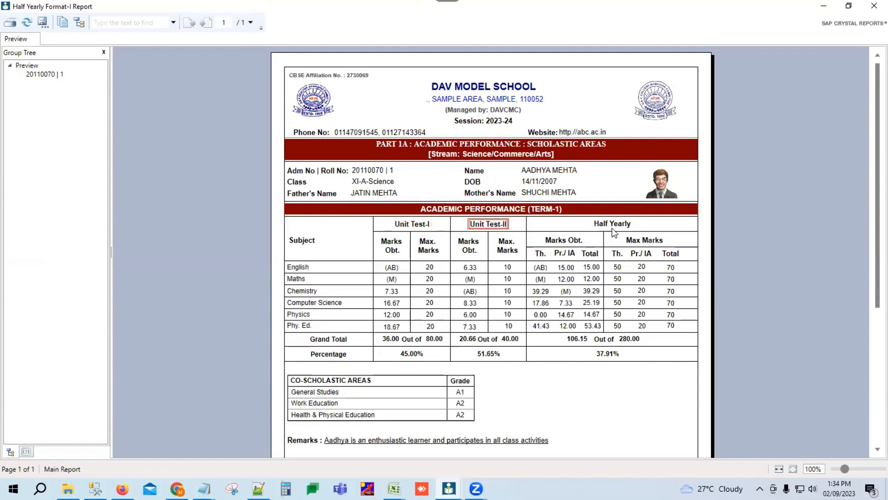
{"action": "left_click", "coordinate": [617, 222]}
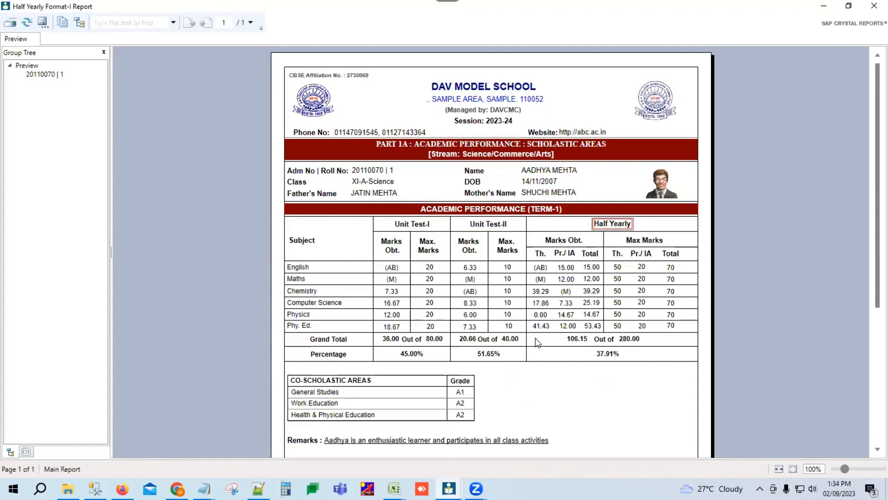
{"action": "scroll", "coordinate": [419, 296], "scroll_direction": "down", "scroll_amount": 2}
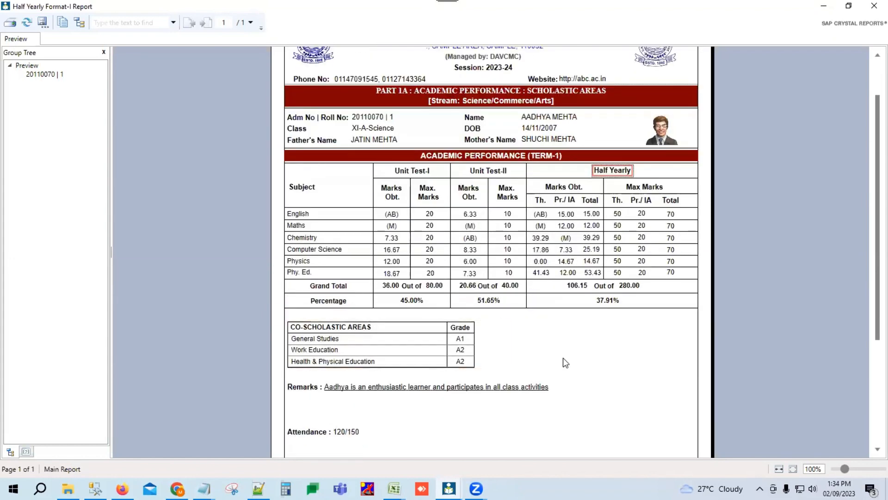
{"action": "left_click", "coordinate": [873, 7]}
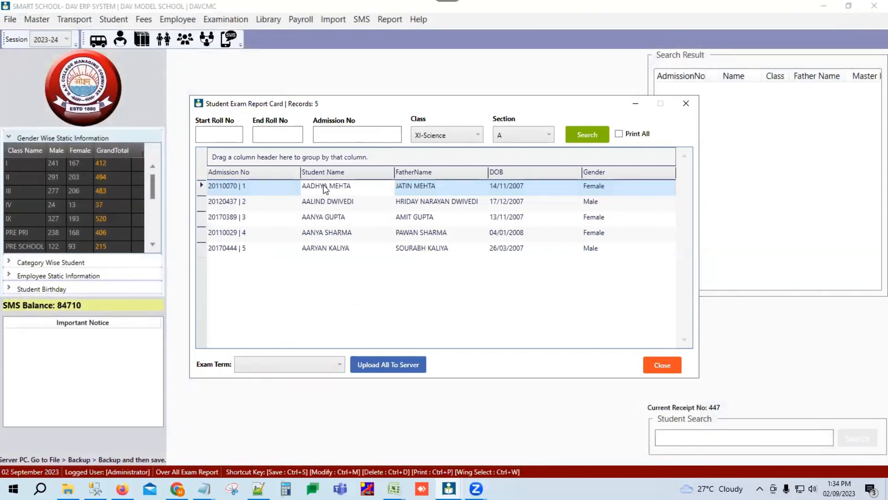
Preview the Half Yearly Report Card (Format-II) (11th-12th) of roll number 1, look through the whole card, and close the preview
{"action": "right_click", "coordinate": [324, 186]}
{"action": "mouse_move", "coordinate": [361, 192]}
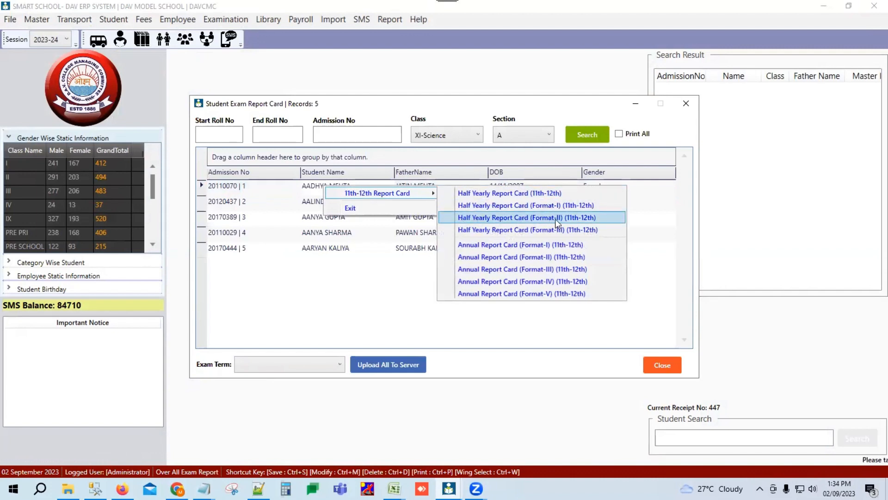
{"action": "left_click", "coordinate": [511, 218]}
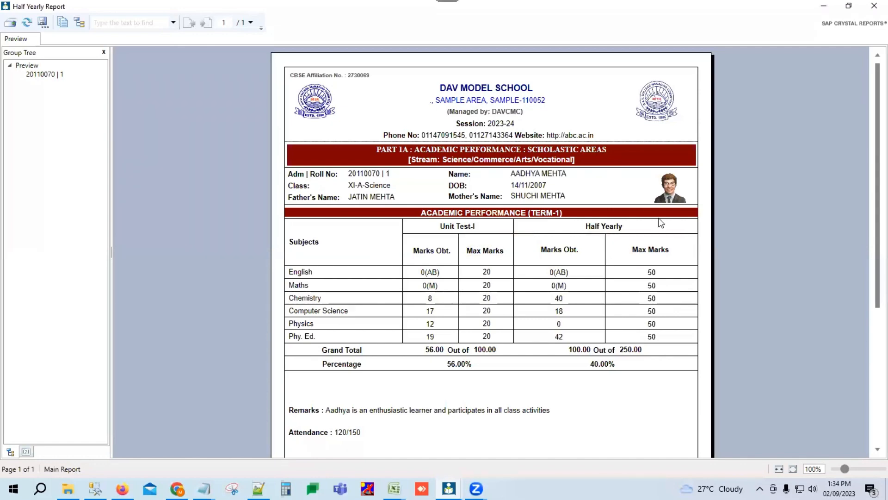
{"action": "scroll", "coordinate": [531, 330], "scroll_direction": "down", "scroll_amount": 1}
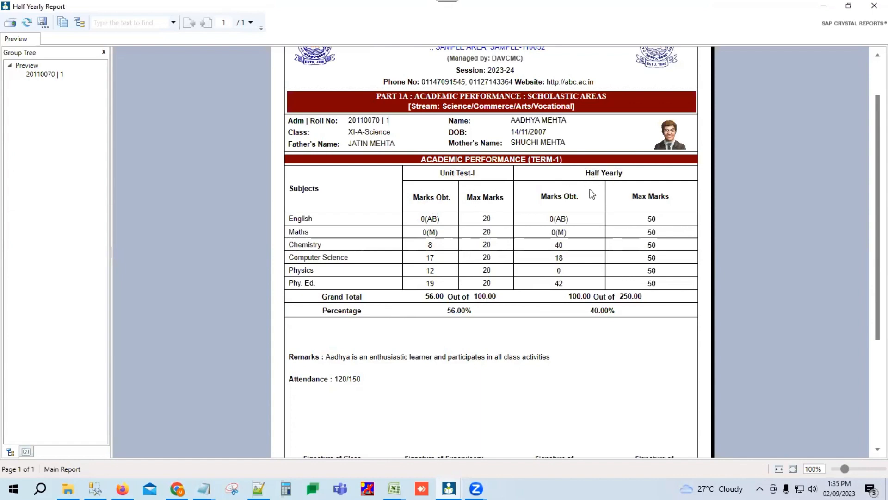
{"action": "scroll", "coordinate": [530, 327], "scroll_direction": "down", "scroll_amount": 8}
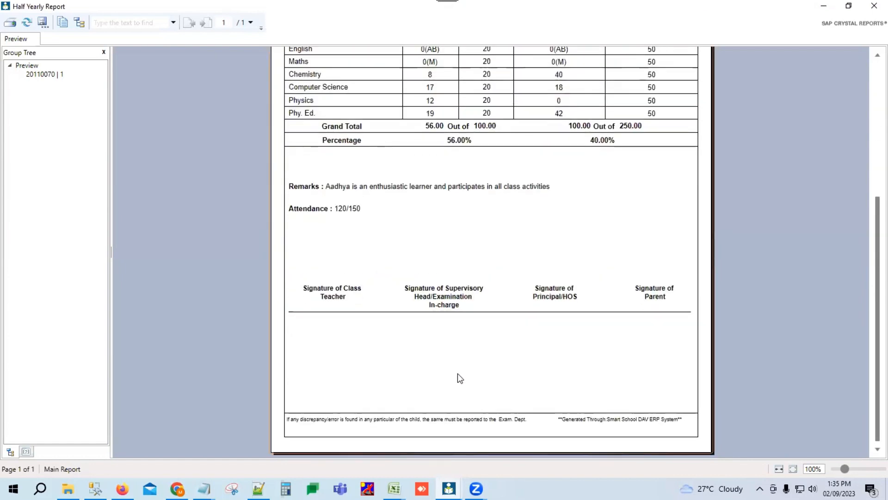
{"action": "scroll", "coordinate": [460, 379], "scroll_direction": "up", "scroll_amount": 10}
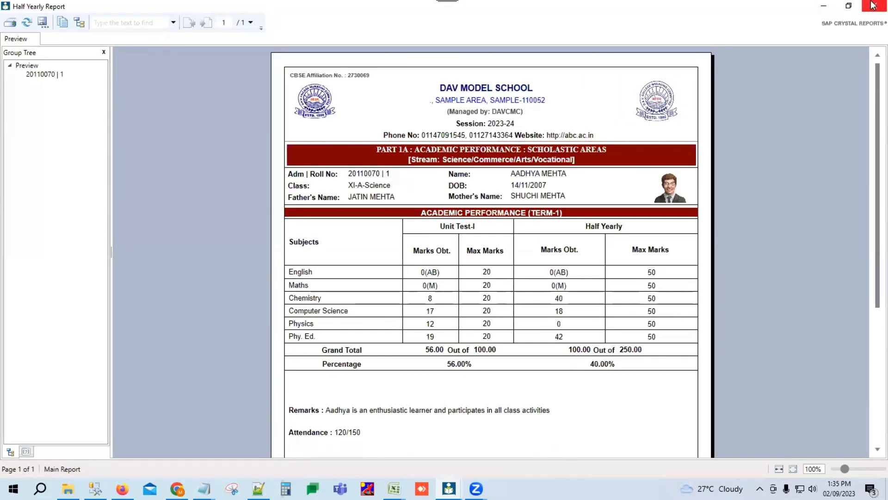
{"action": "left_click", "coordinate": [872, 6]}
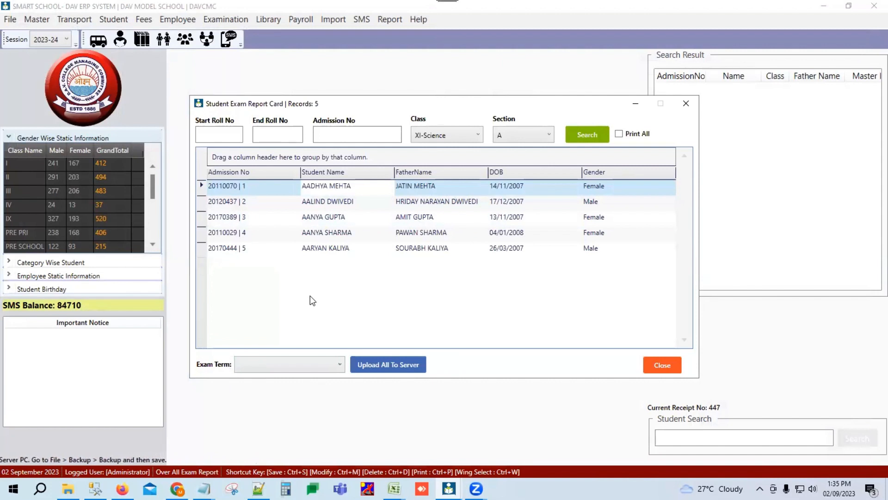
Choose Half Yearly Report Card (11th-12th) as the exam term for the server upload, and close the report card window without uploading
{"action": "left_click", "coordinate": [268, 366]}
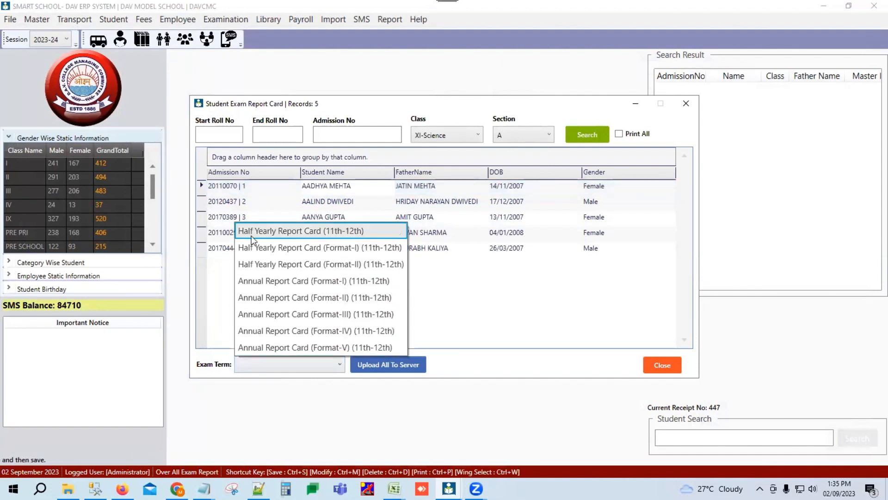
{"action": "left_click", "coordinate": [274, 232]}
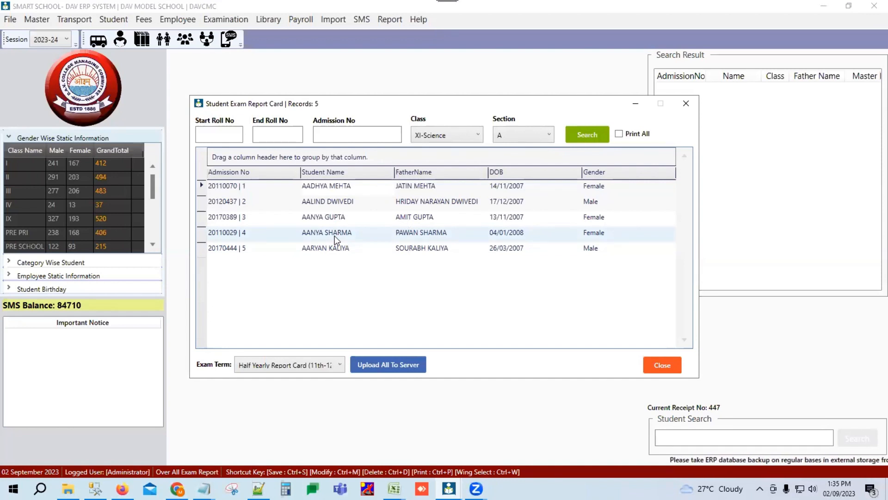
{"action": "left_click", "coordinate": [661, 366]}
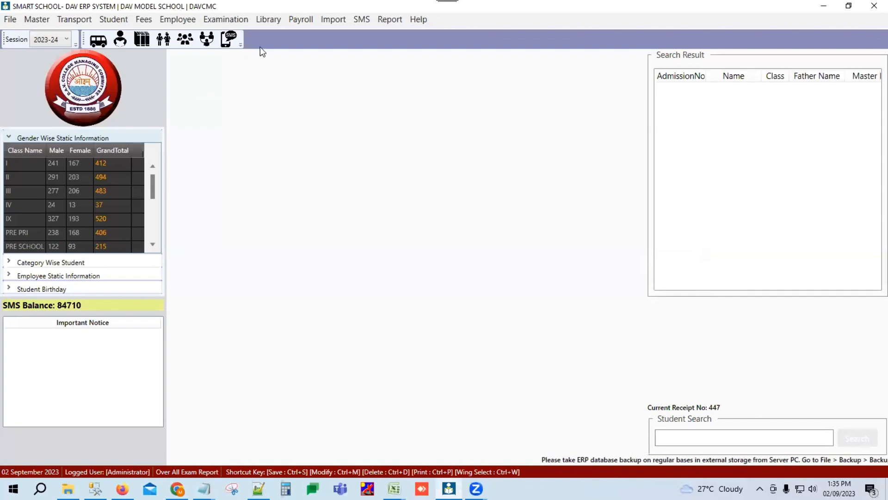
Run the Exam Missing Marks Report for class XI-Science, section A, exam S-Unit Test-1 and subject English
{"action": "left_click", "coordinate": [230, 19]}
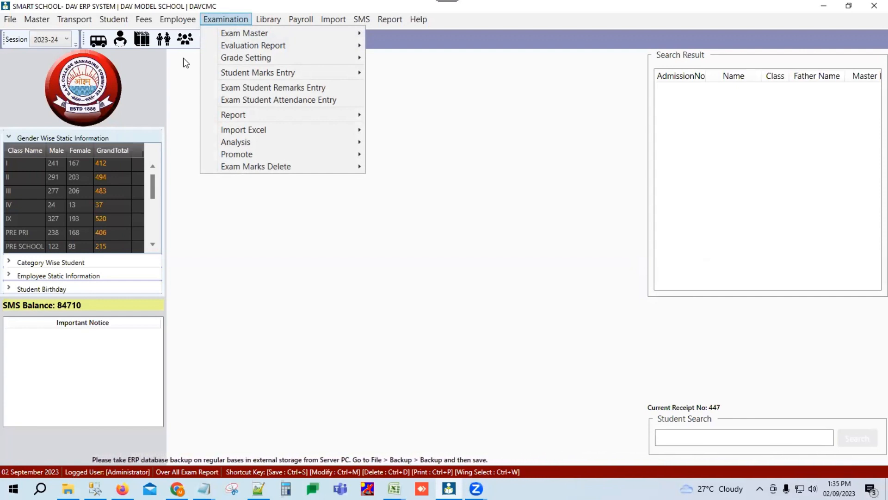
{"action": "mouse_move", "coordinate": [246, 117]}
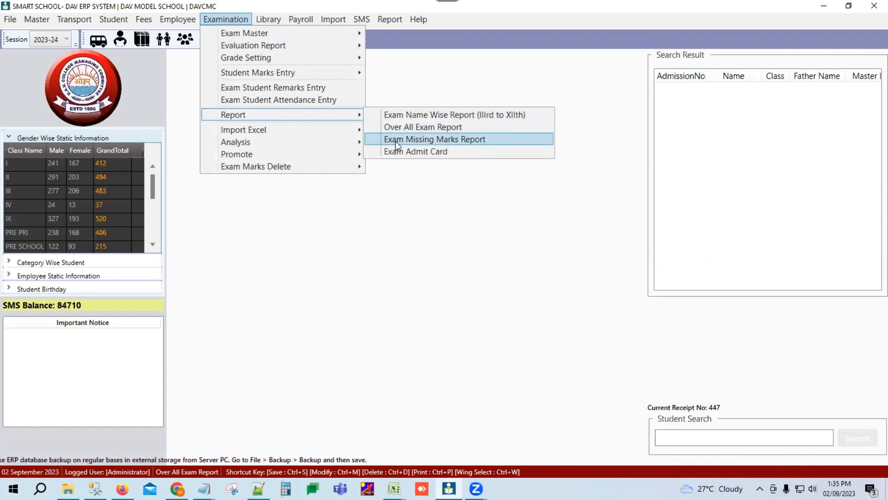
{"action": "left_click", "coordinate": [440, 140]}
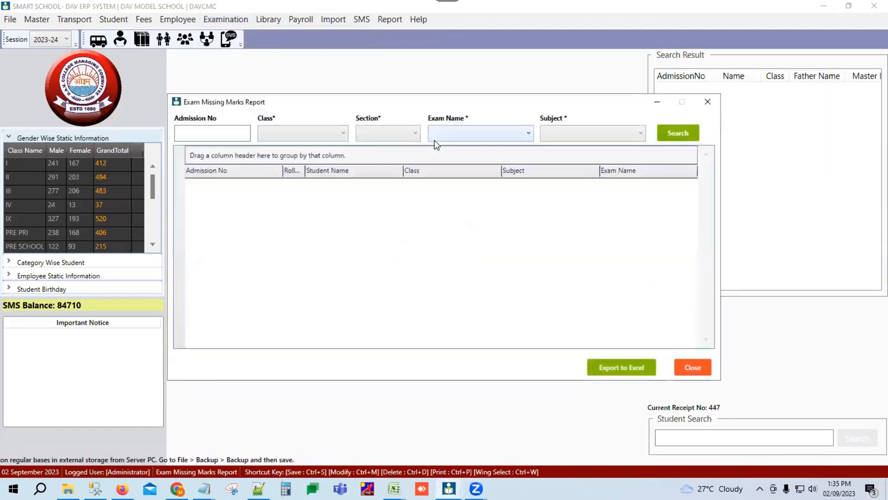
{"action": "left_click", "coordinate": [318, 134]}
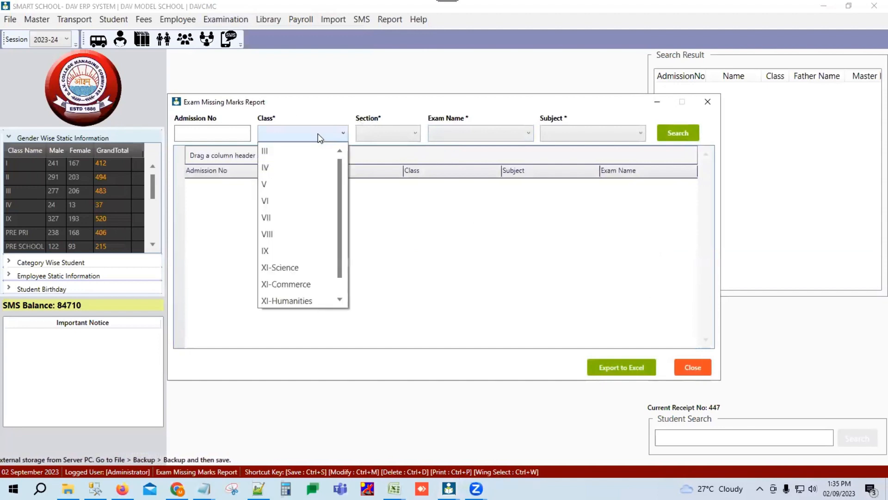
{"action": "left_click", "coordinate": [280, 267]}
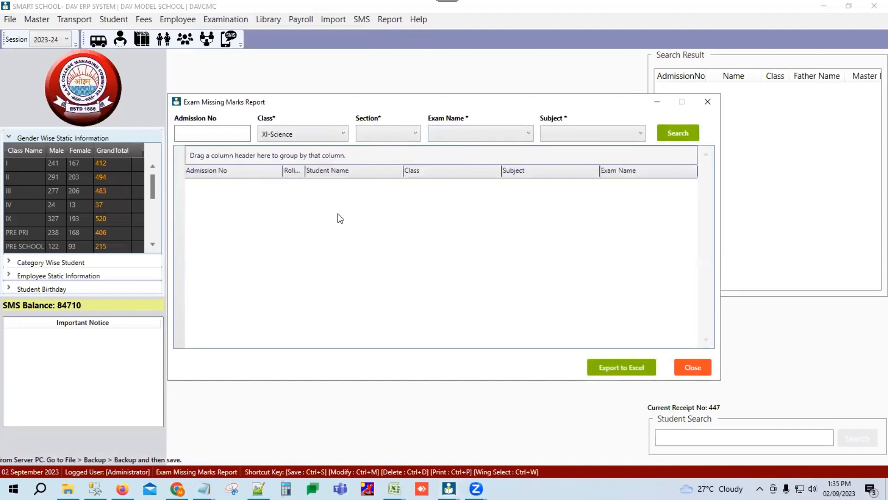
{"action": "left_click", "coordinate": [389, 134]}
{"action": "left_click", "coordinate": [384, 149]}
{"action": "left_click", "coordinate": [466, 132]}
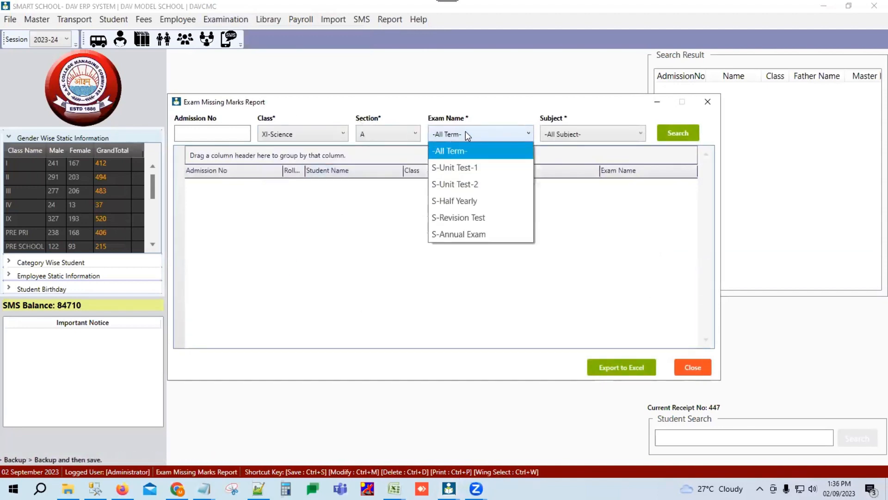
{"action": "left_click", "coordinate": [460, 168]}
{"action": "left_click", "coordinate": [570, 134]}
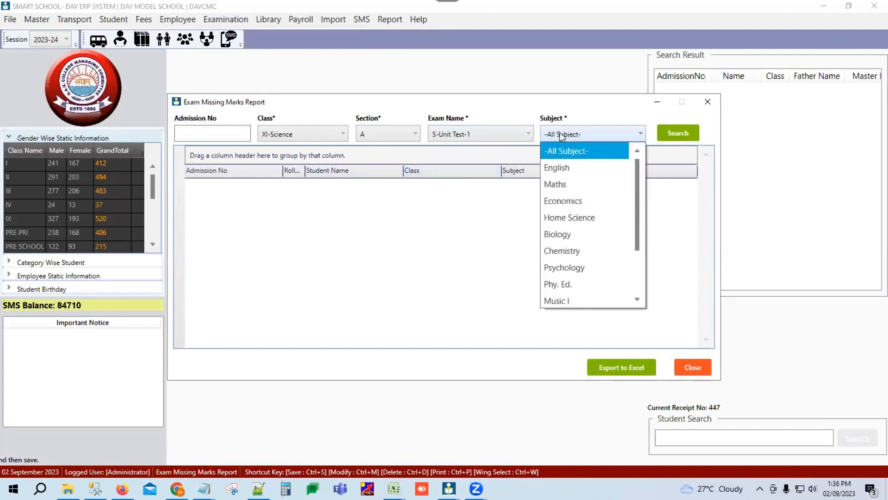
{"action": "left_click", "coordinate": [560, 167]}
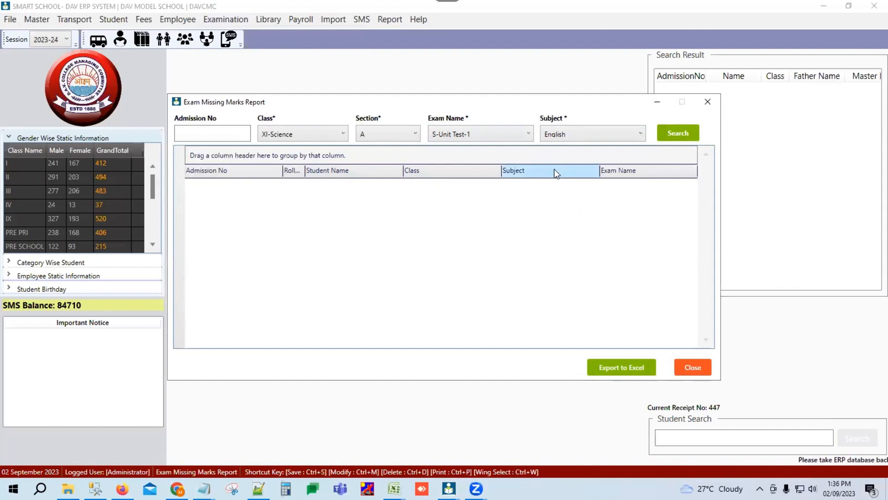
{"action": "left_click", "coordinate": [677, 133]}
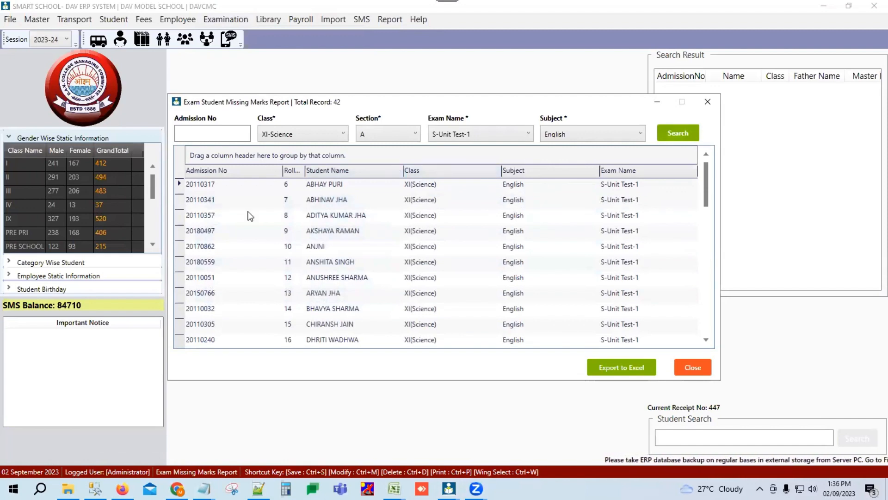
Look through the missing marks list and export it to an Excel file named missing on the Desktop
{"action": "scroll", "coordinate": [446, 271], "scroll_direction": "down", "scroll_amount": 3}
{"action": "scroll", "coordinate": [503, 248], "scroll_direction": "up", "scroll_amount": 3}
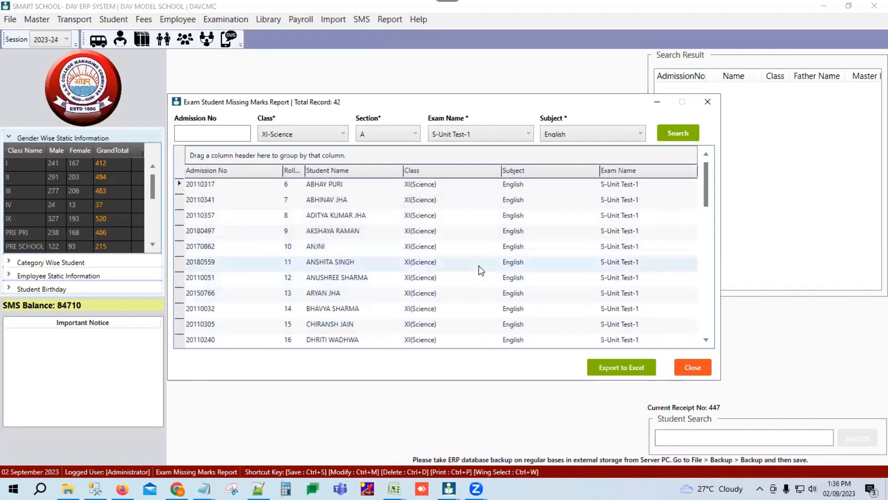
{"action": "scroll", "coordinate": [467, 273], "scroll_direction": "down", "scroll_amount": 2}
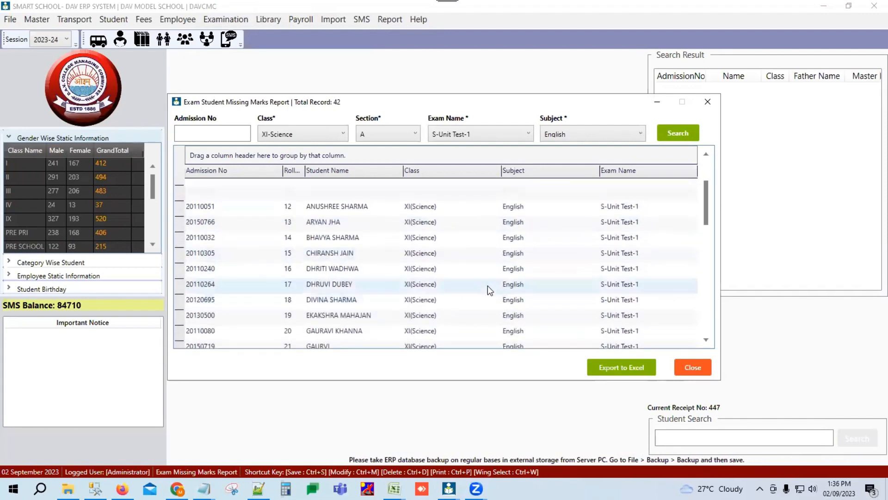
{"action": "scroll", "coordinate": [489, 290], "scroll_direction": "up", "scroll_amount": 2}
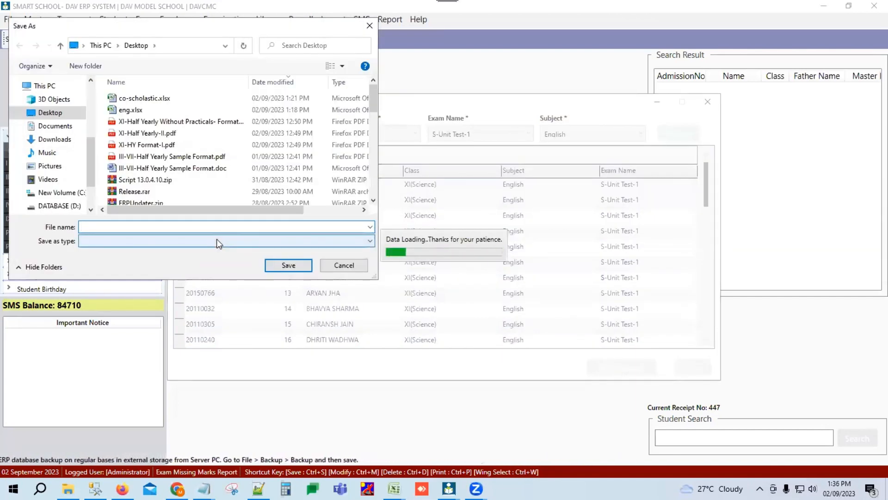
{"action": "type", "text": "missin"}
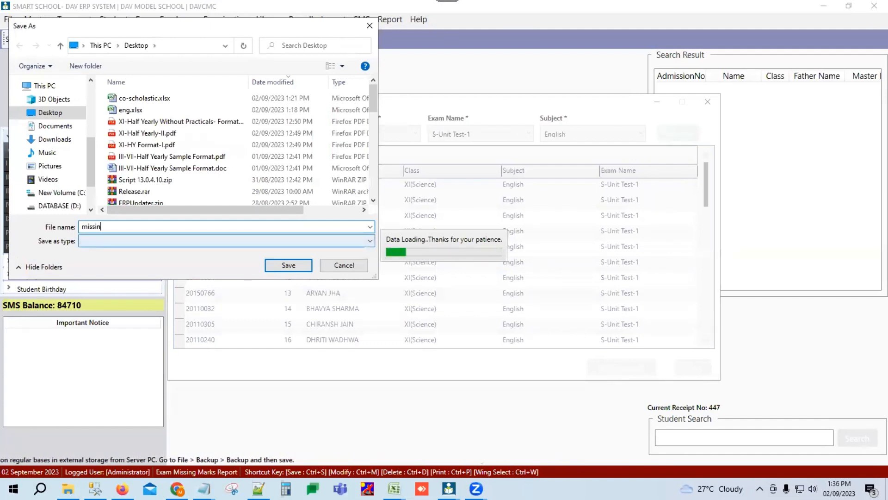
{"action": "type", "text": "g"}
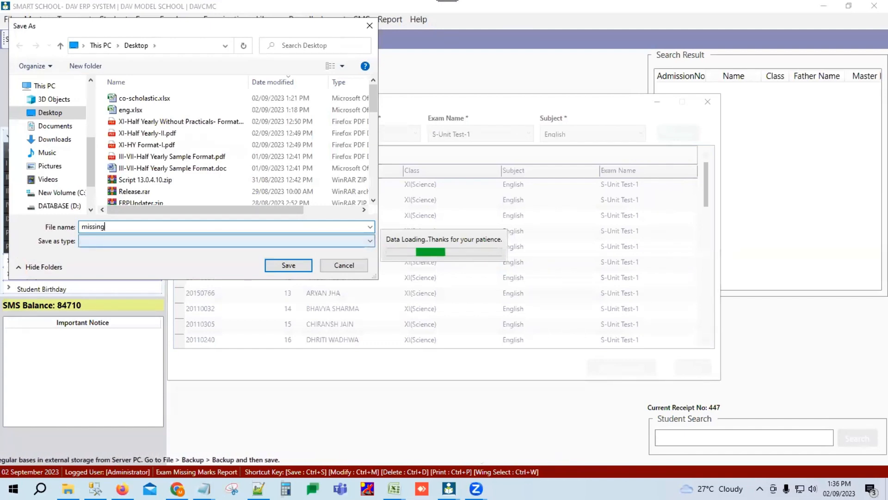
{"action": "left_click", "coordinate": [287, 265]}
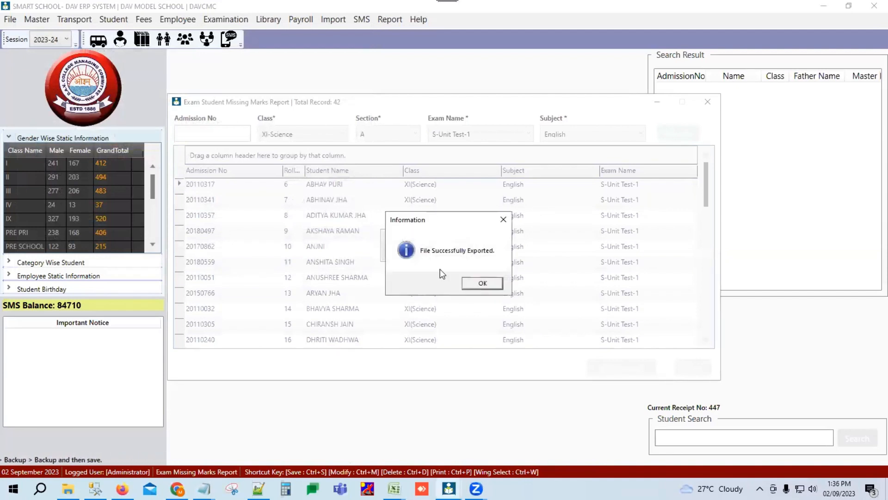
{"action": "left_click", "coordinate": [483, 285]}
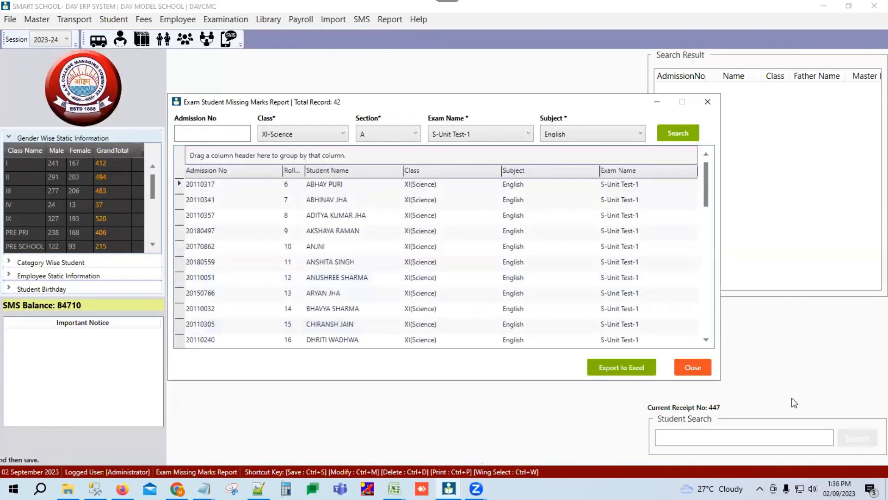
Open the exported missing.xlsx from the desktop in Excel and check the first rows of its SubjectMark column
{"action": "key", "text": "super+d"}
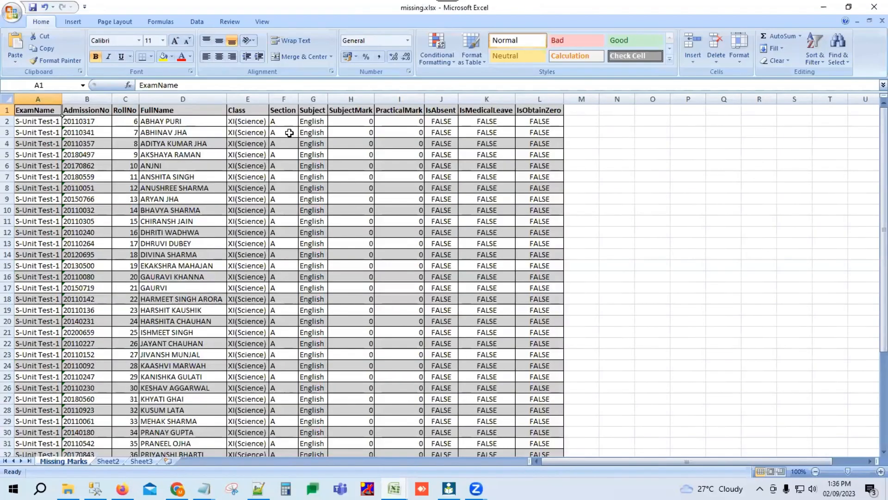
{"action": "left_click", "coordinate": [361, 121]}
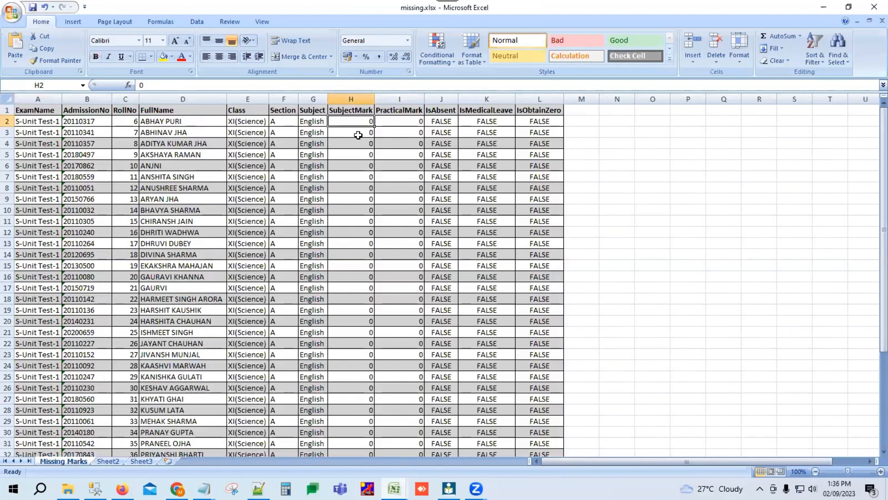
{"action": "left_click", "coordinate": [354, 122]}
{"action": "left_click", "coordinate": [355, 155]}
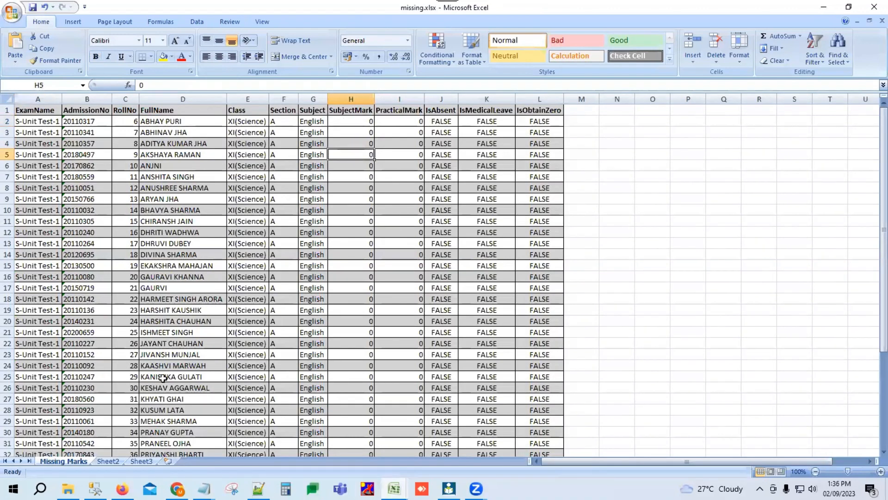
Rename the Missing Marks worksheet as Sheet1
{"action": "double_click", "coordinate": [57, 461]}
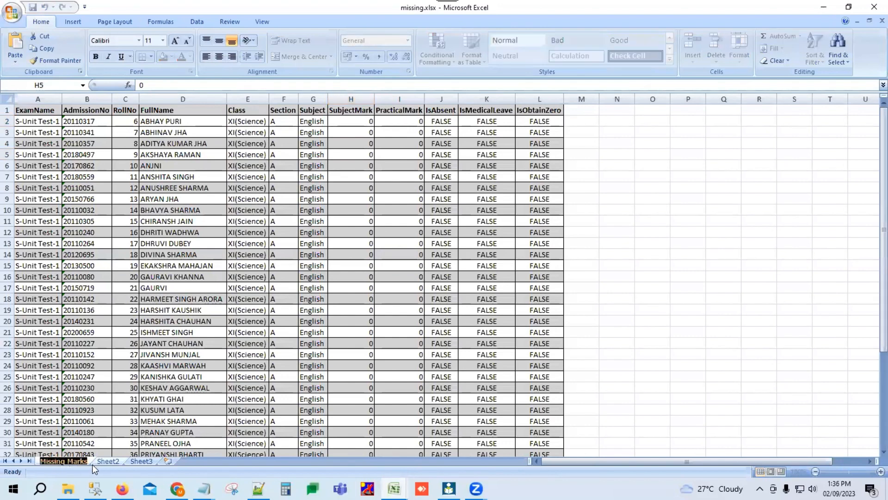
{"action": "type", "text": "Sheet1"}
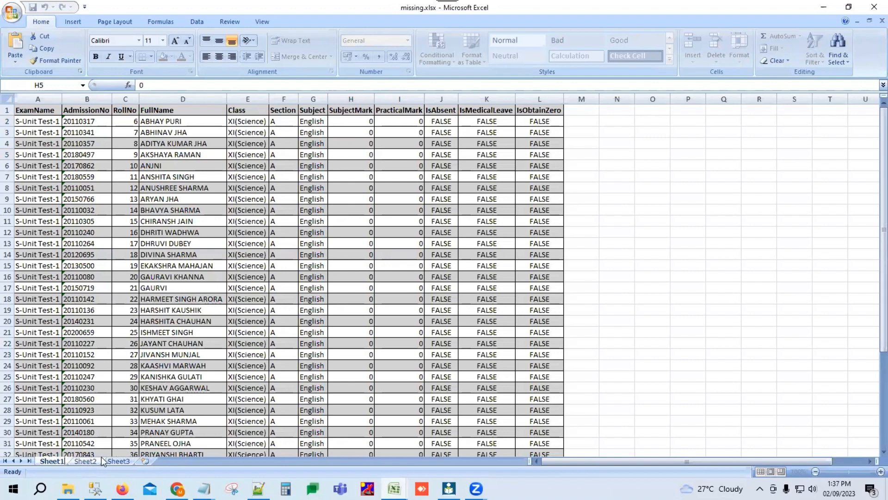
{"action": "left_click", "coordinate": [181, 421]}
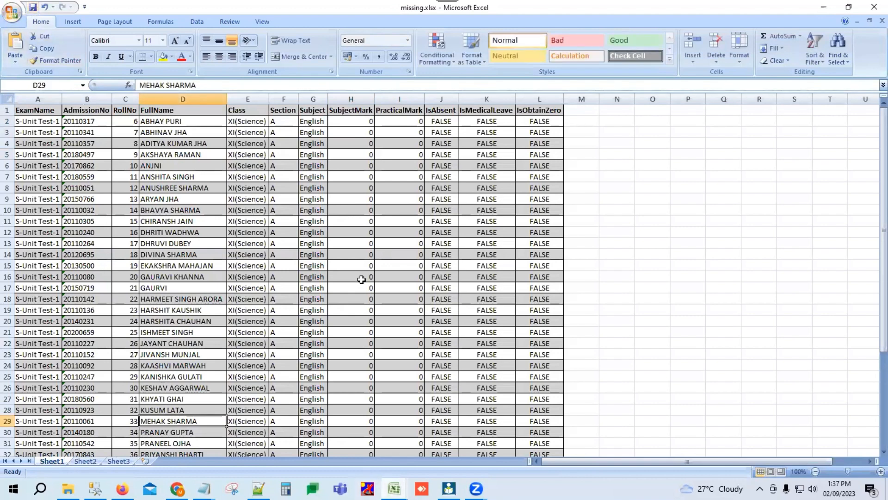
Look through the SubjectMark column from the first student row to the last
{"action": "left_click", "coordinate": [354, 117]}
{"action": "scroll", "coordinate": [345, 216], "scroll_direction": "down", "scroll_amount": 8}
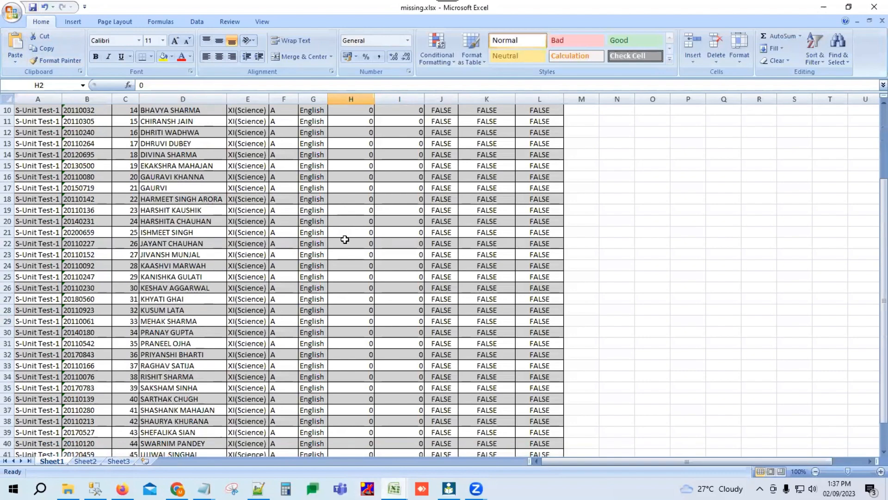
{"action": "scroll", "coordinate": [352, 370], "scroll_direction": "down", "scroll_amount": 1}
{"action": "scroll", "coordinate": [354, 396], "scroll_direction": "up", "scroll_amount": 6}
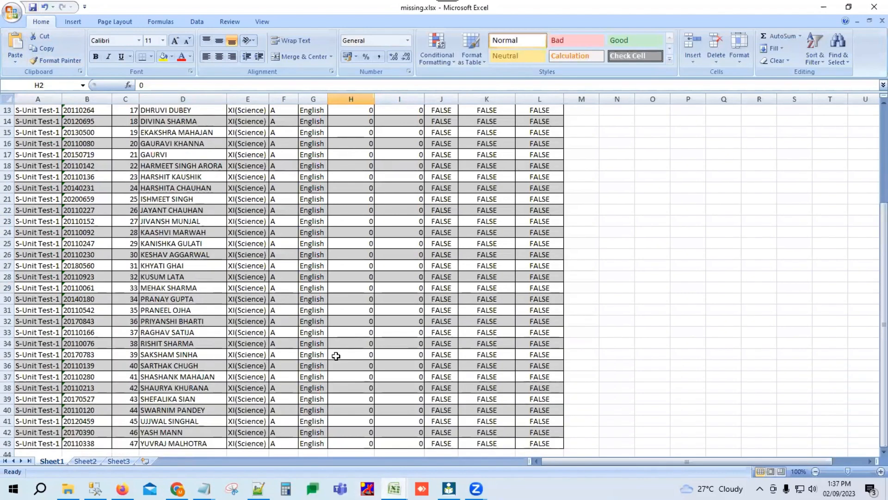
Switch back to Smart School, check the Excel import for scholastic marks without choosing a file, and close the import and missing marks windows
{"action": "left_click", "coordinate": [448, 488]}
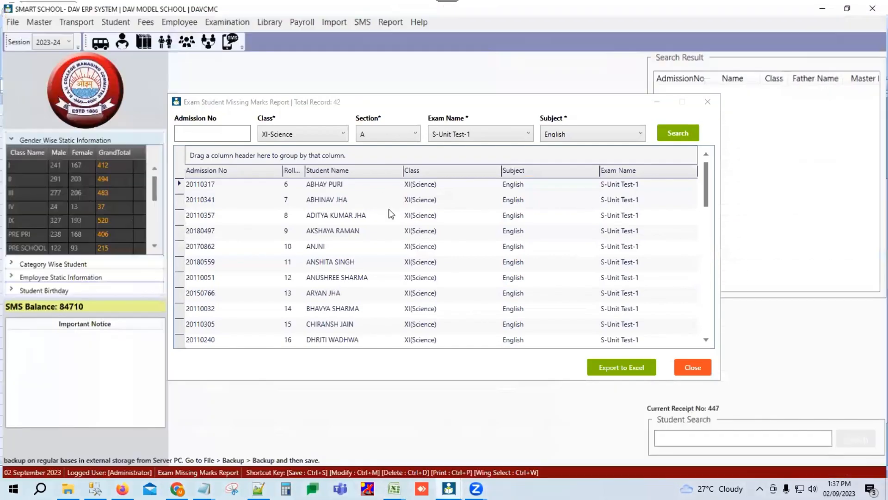
{"action": "left_click", "coordinate": [234, 21]}
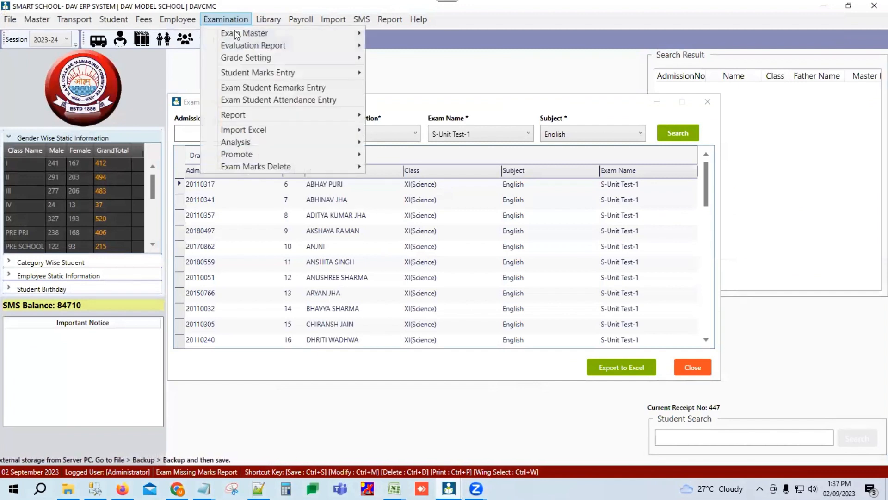
{"action": "mouse_move", "coordinate": [254, 135]}
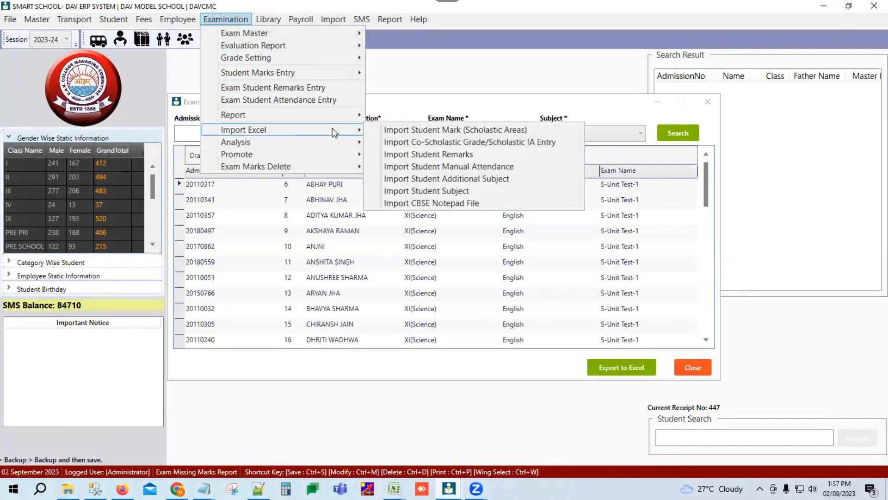
{"action": "left_click", "coordinate": [427, 134]}
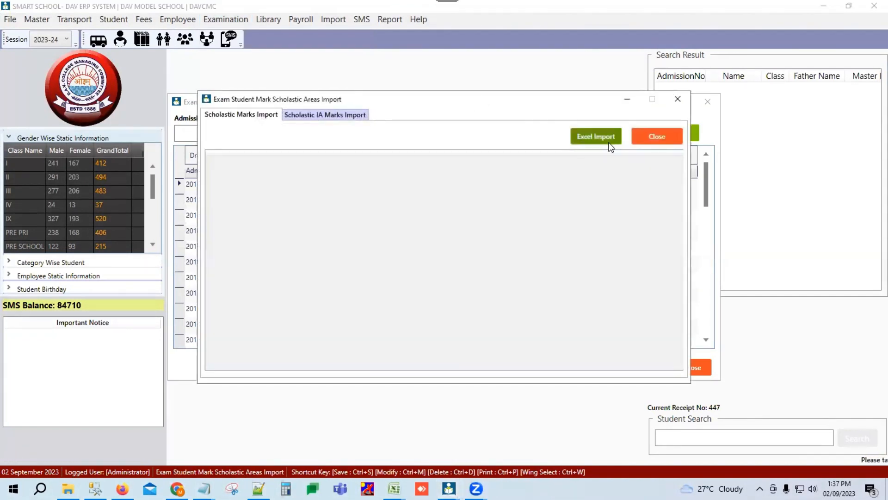
{"action": "left_click", "coordinate": [597, 139]}
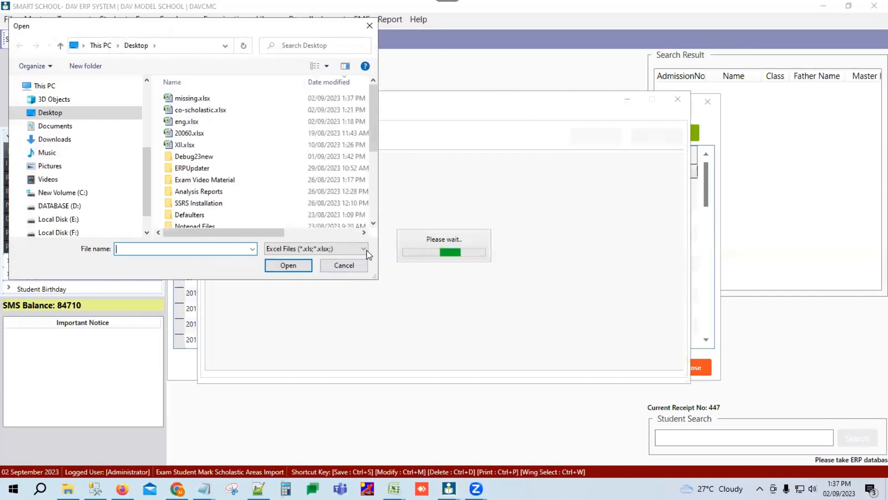
{"action": "left_click", "coordinate": [344, 265]}
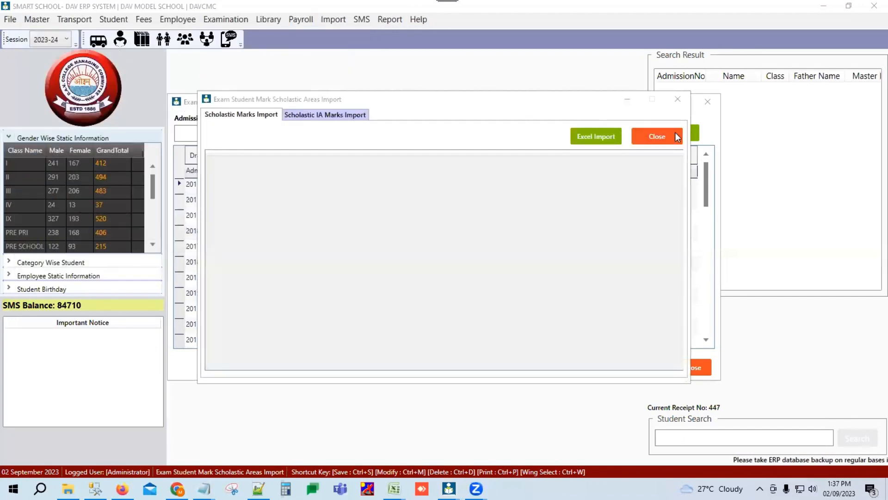
{"action": "left_click", "coordinate": [678, 99]}
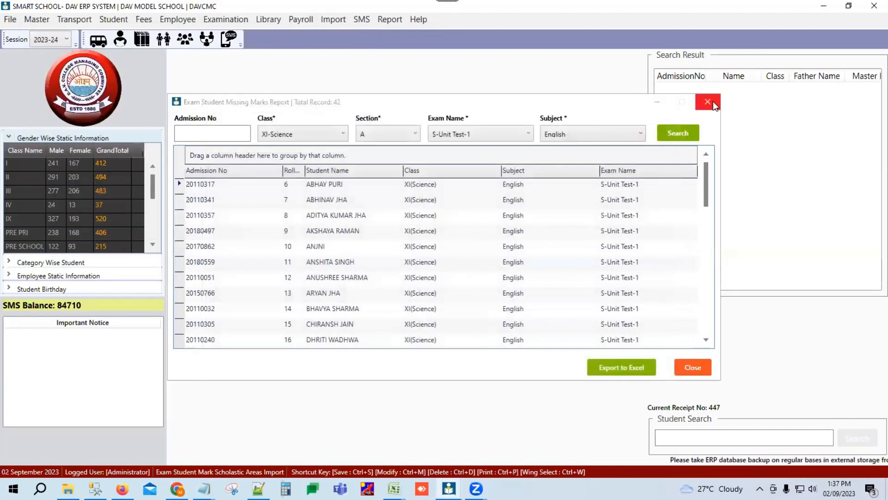
{"action": "left_click", "coordinate": [707, 101]}
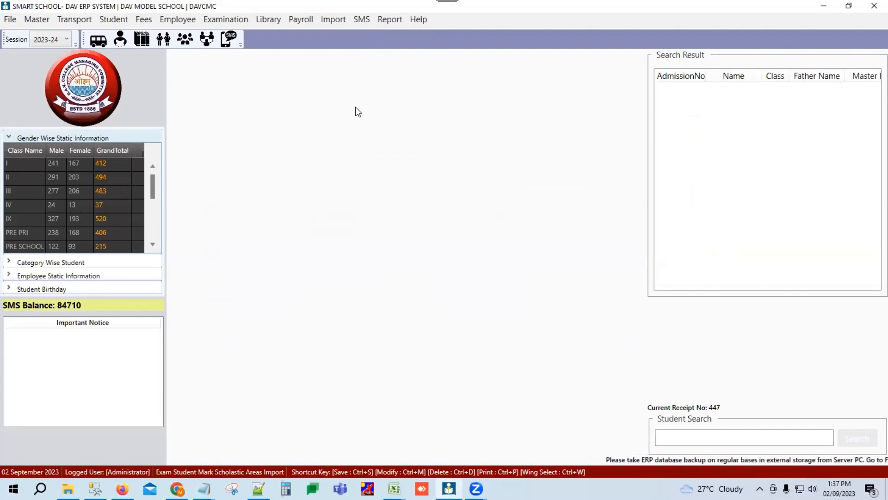
Open the Green Sheet analysis report and choose class XI-Science, section A
{"action": "left_click", "coordinate": [229, 18]}
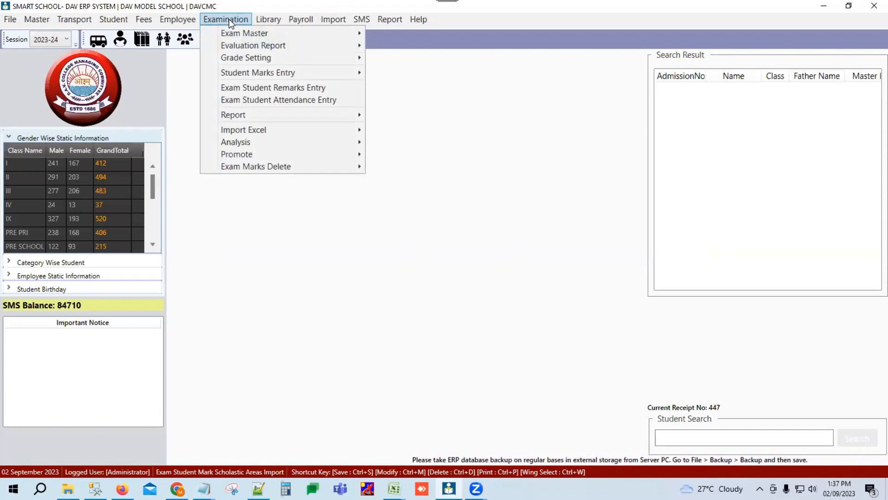
{"action": "mouse_move", "coordinate": [238, 142]}
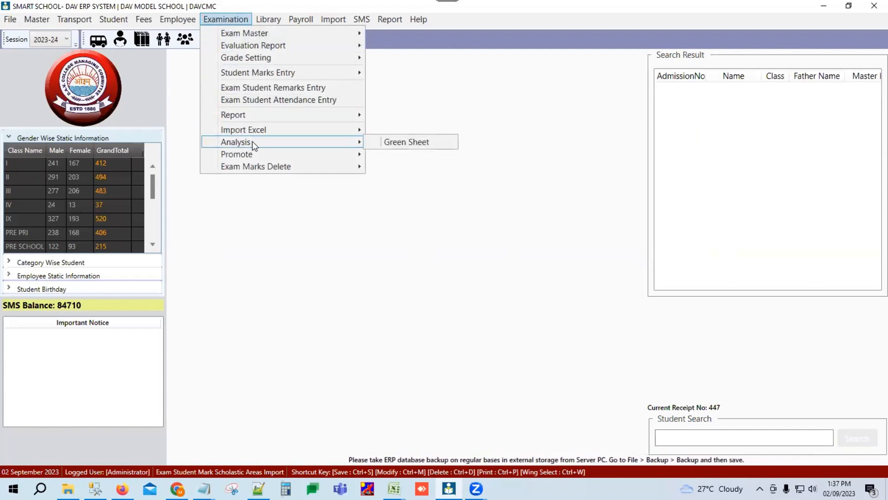
{"action": "left_click", "coordinate": [402, 142]}
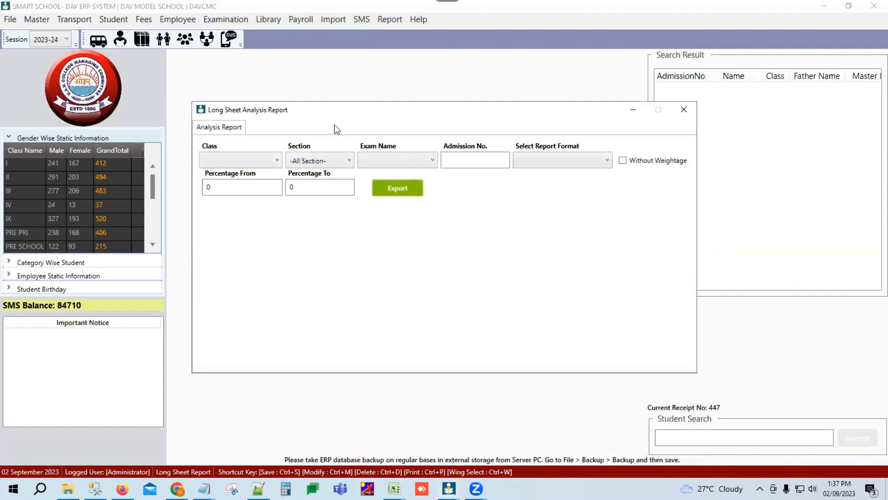
{"action": "left_click", "coordinate": [263, 160]}
{"action": "scroll", "coordinate": [235, 259], "scroll_direction": "down", "scroll_amount": 3}
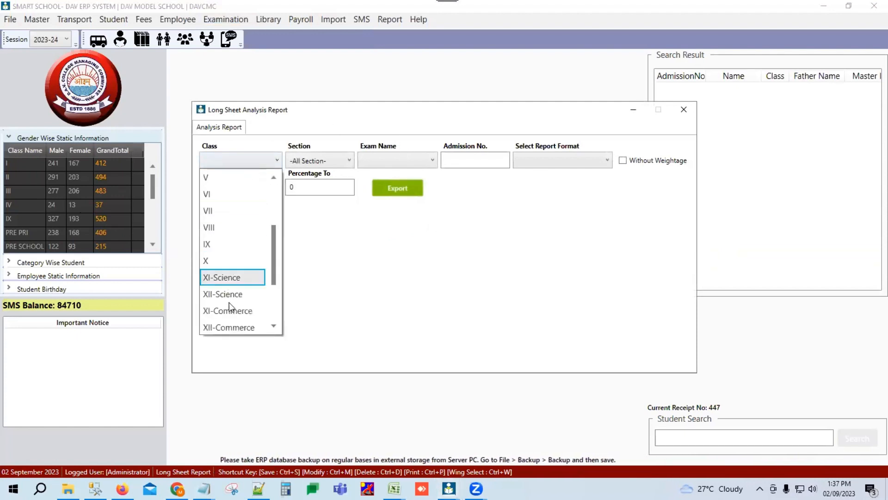
{"action": "left_click", "coordinate": [227, 277]}
{"action": "left_click", "coordinate": [333, 162]}
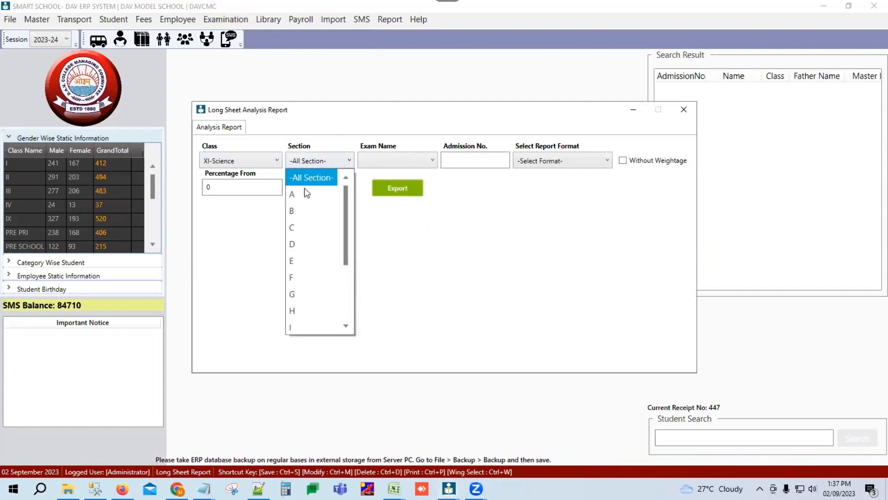
{"action": "left_click", "coordinate": [305, 190]}
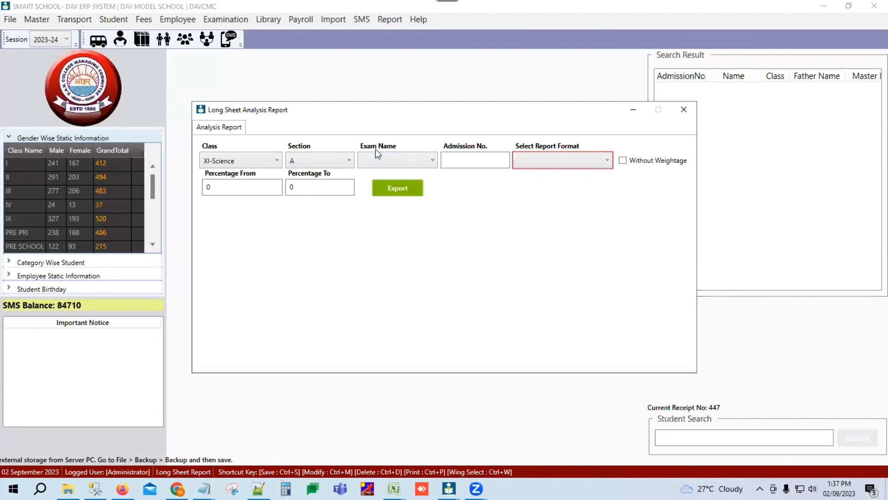
Set the green sheet's exam to S-Unit Test-1 and its report format to Generate Long Sheet (Exam Name Wise)
{"action": "left_click", "coordinate": [402, 160]}
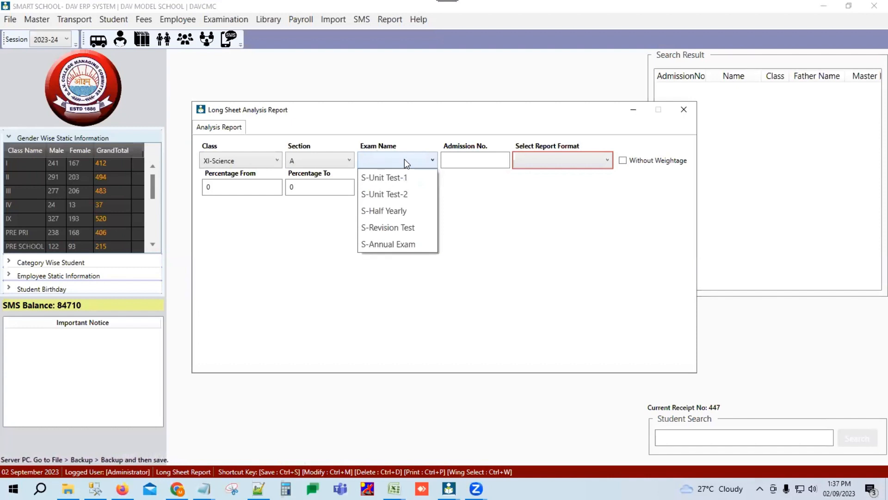
{"action": "left_click", "coordinate": [381, 178]}
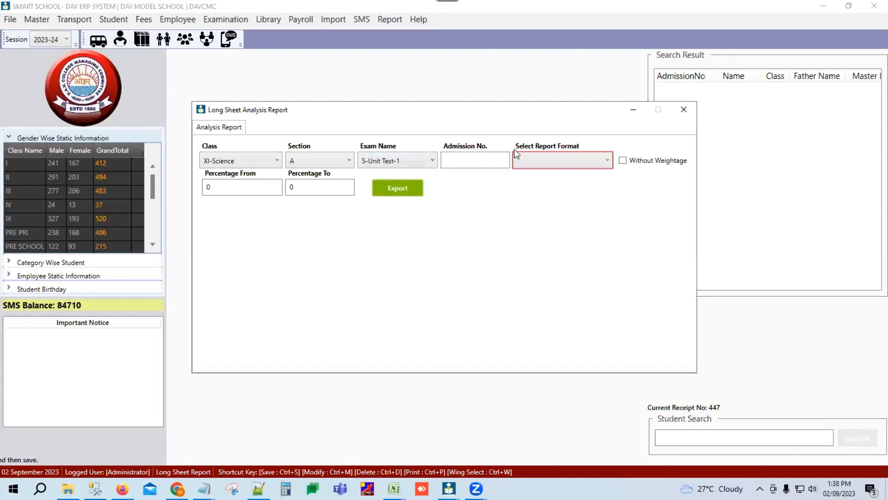
{"action": "left_click", "coordinate": [573, 163]}
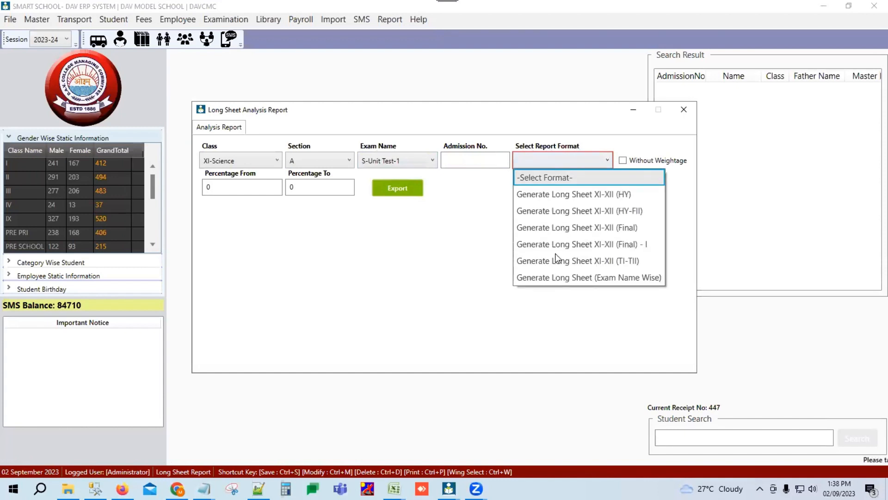
{"action": "left_click", "coordinate": [596, 278]}
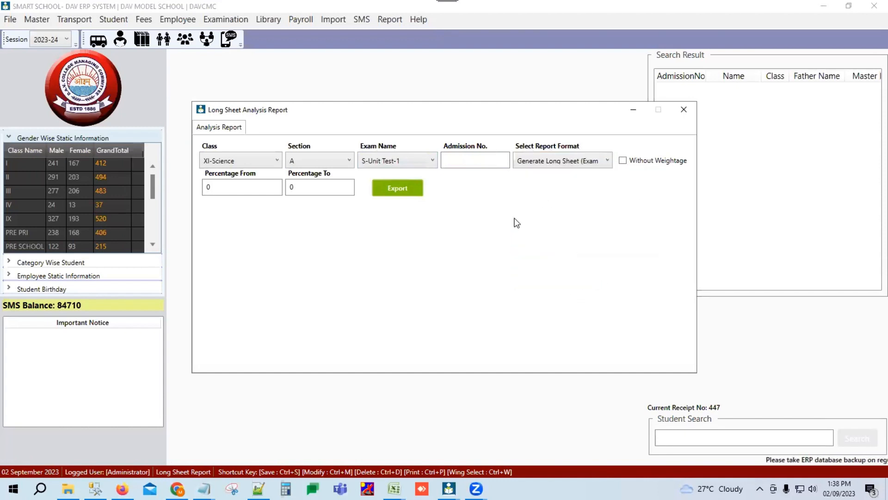
Export the long sheet to the desktop as an Excel file named ExamName Wise
{"action": "left_click", "coordinate": [396, 190]}
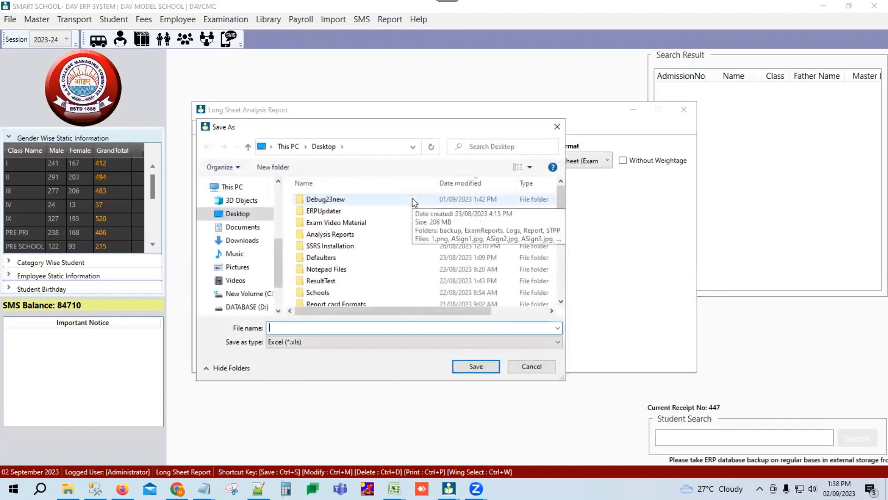
{"action": "type", "text": "Exam"}
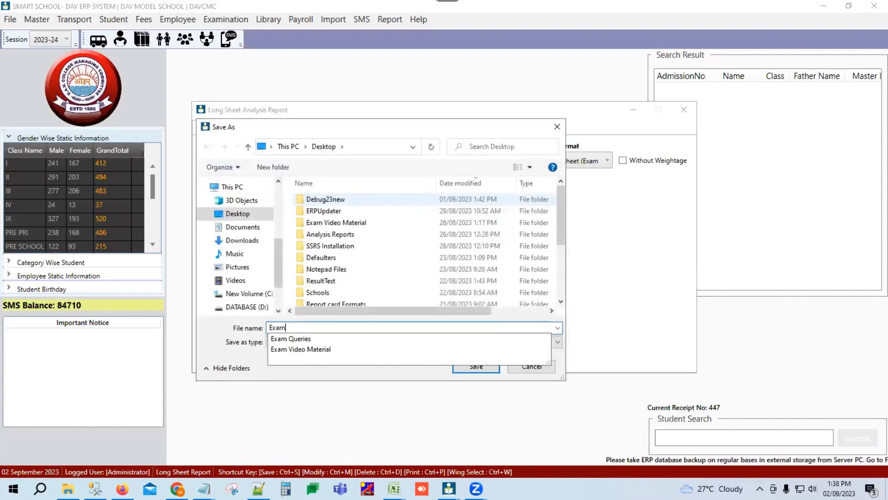
{"action": "type", "text": "Name"}
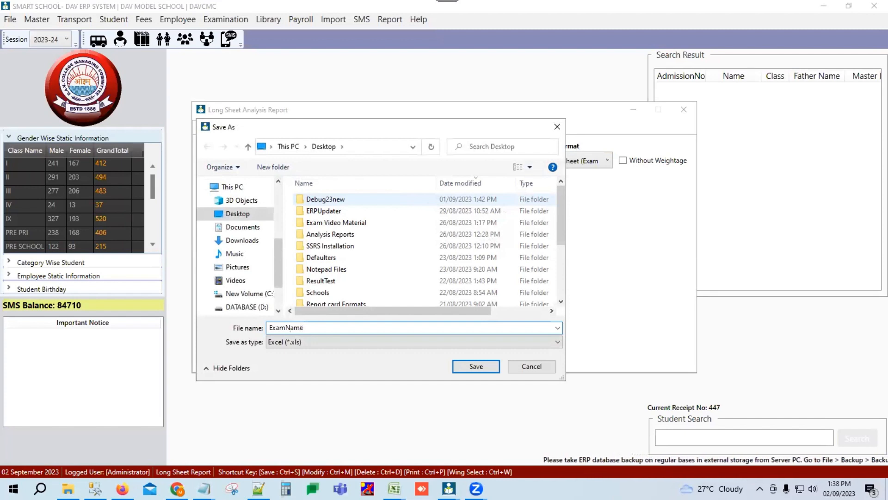
{"action": "type", "text": " Wis"}
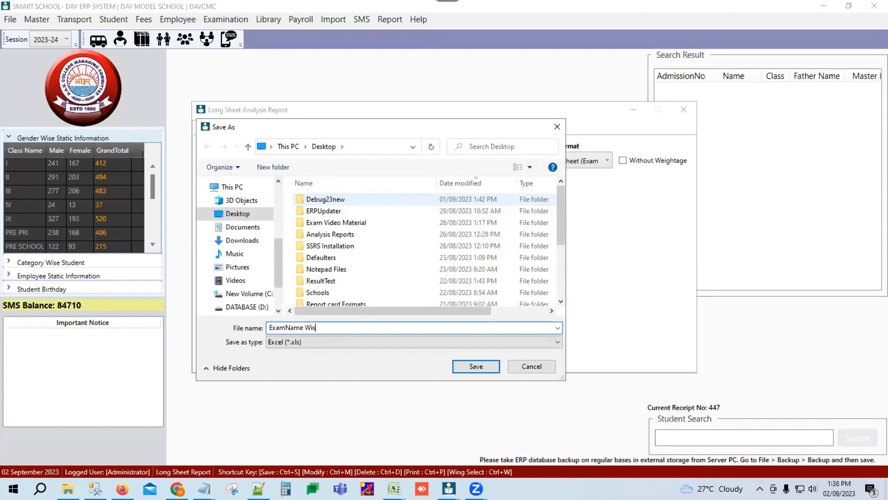
{"action": "type", "text": "e"}
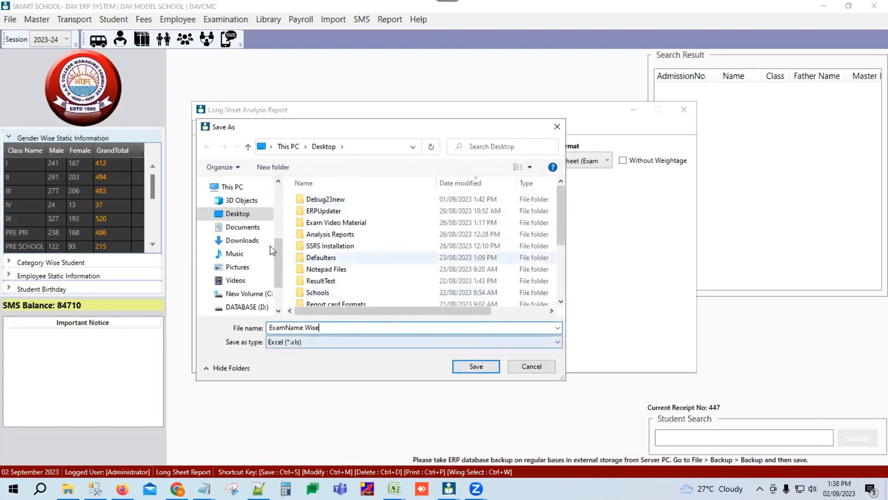
{"action": "left_click", "coordinate": [467, 366]}
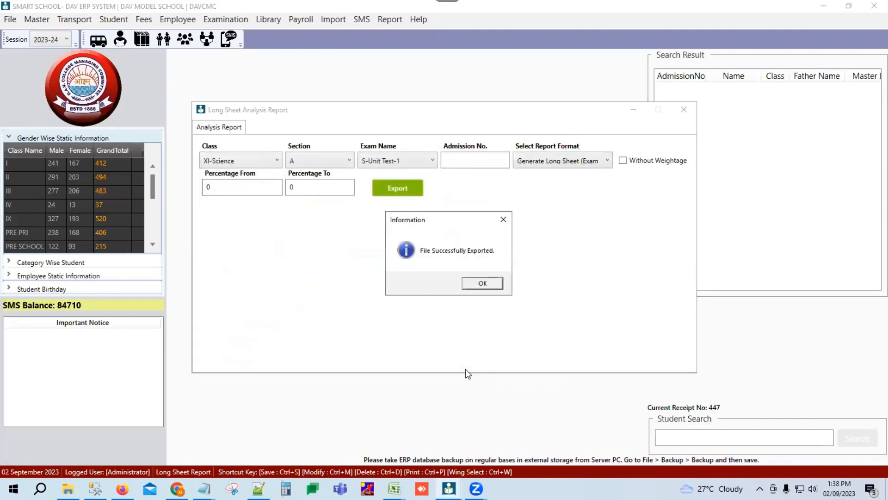
{"action": "left_click", "coordinate": [476, 284]}
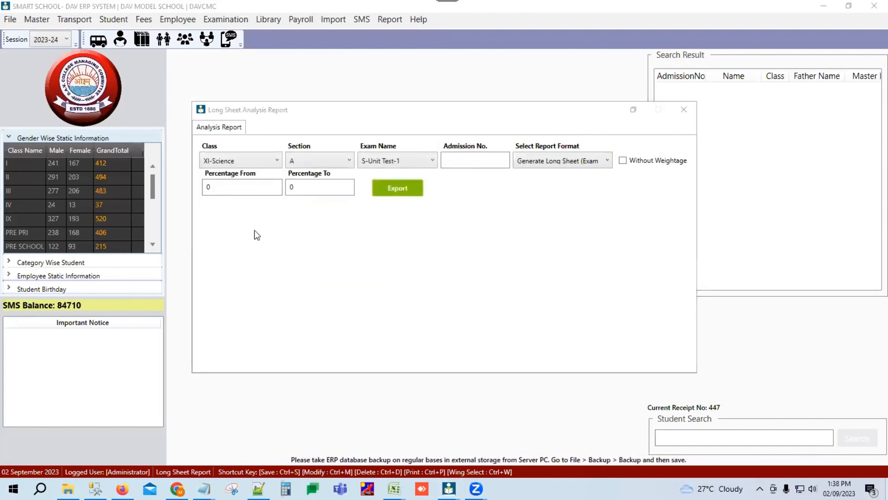
Open ExamName Wise.xls from the desktop in Excel and examine the first student's marks, the blank Phy. Ed. and total cells, and the class heading
{"action": "key", "text": "super+d"}
{"action": "double_click", "coordinate": [149, 418]}
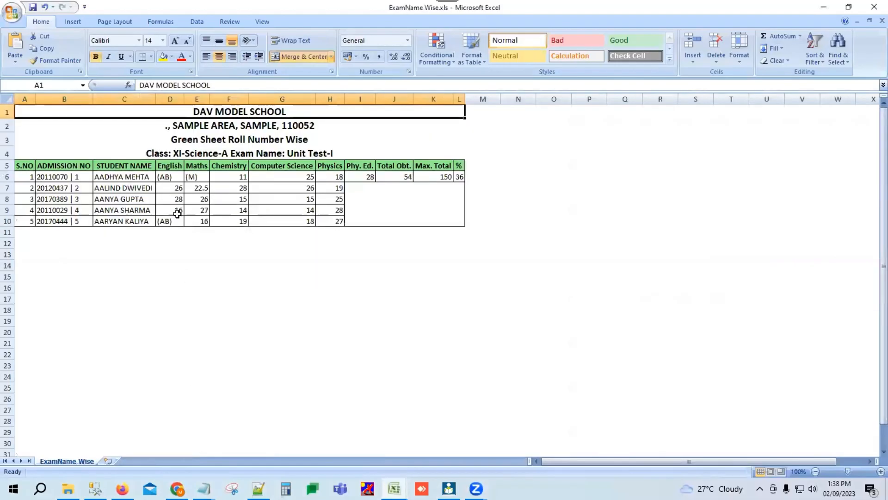
{"action": "left_click_drag", "start_coordinate": [166, 174], "coordinate": [446, 179]}
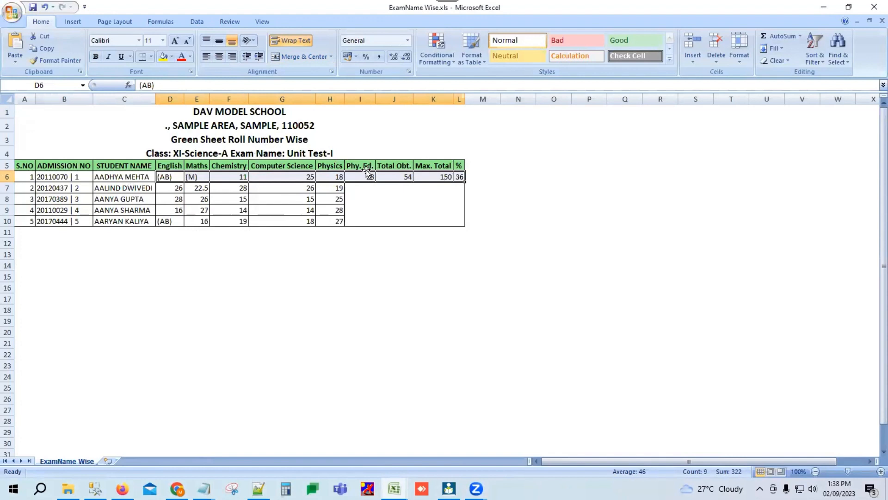
{"action": "left_click", "coordinate": [362, 219]}
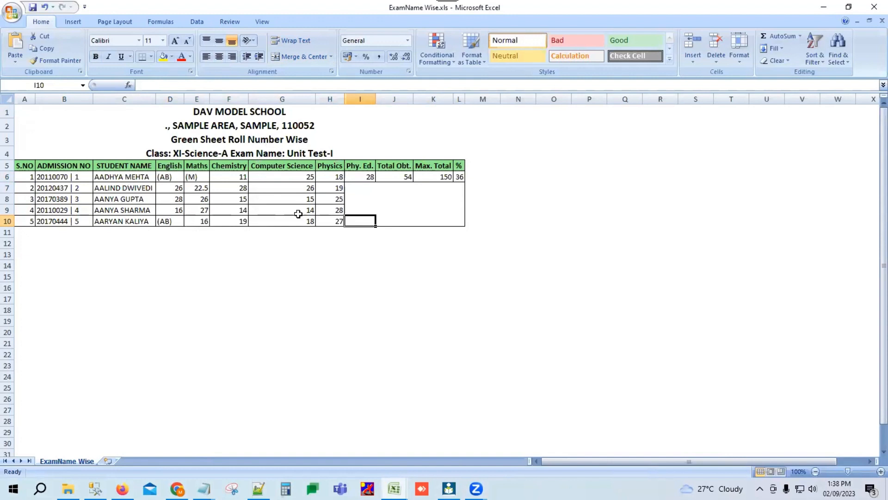
{"action": "left_click_drag", "start_coordinate": [366, 188], "coordinate": [357, 227]}
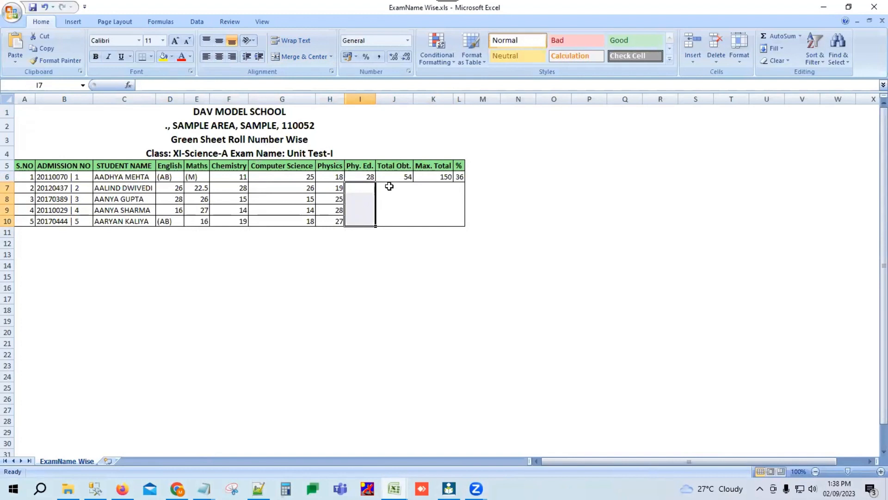
{"action": "left_click_drag", "start_coordinate": [389, 186], "coordinate": [442, 222]}
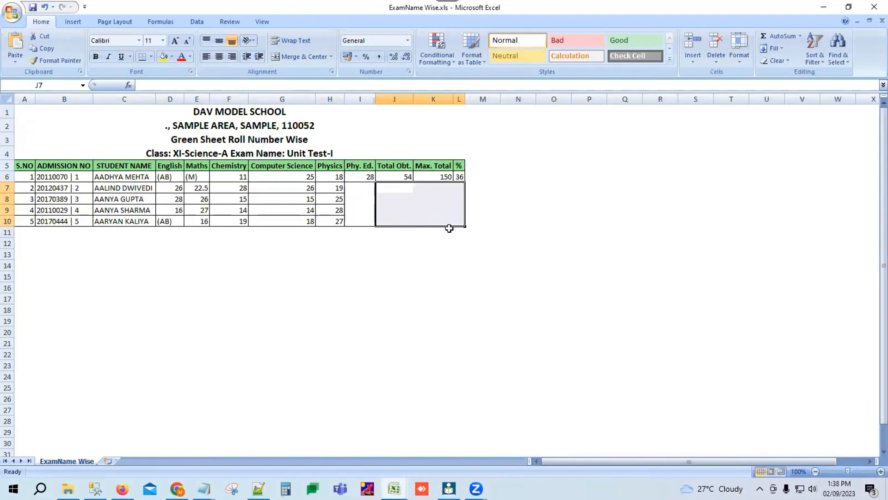
{"action": "left_click", "coordinate": [294, 154]}
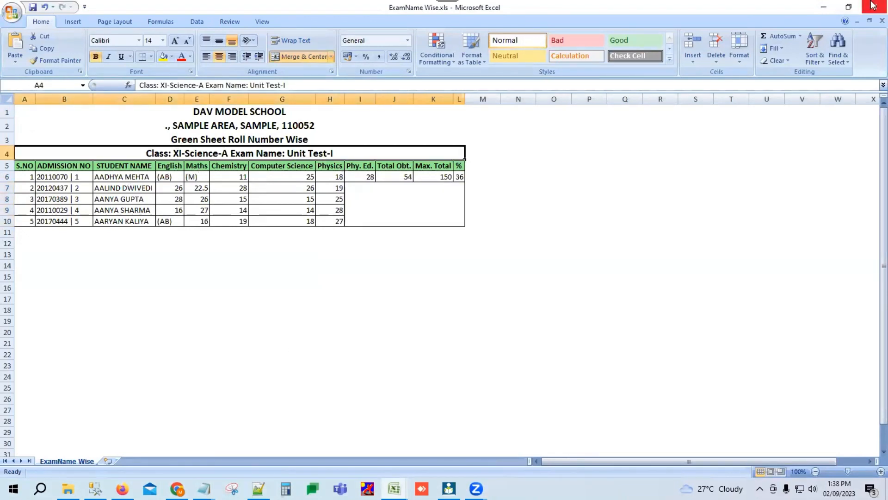
Switch back to Smart School, close and reopen the Green Sheet analysis report, and choose class XI-Science, section A
{"action": "left_click", "coordinate": [448, 489]}
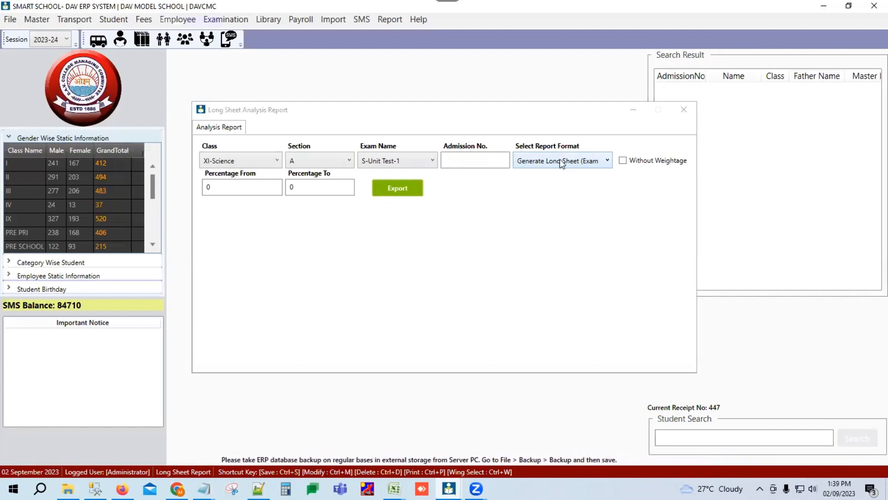
{"action": "left_click", "coordinate": [684, 110]}
{"action": "left_click", "coordinate": [226, 19]}
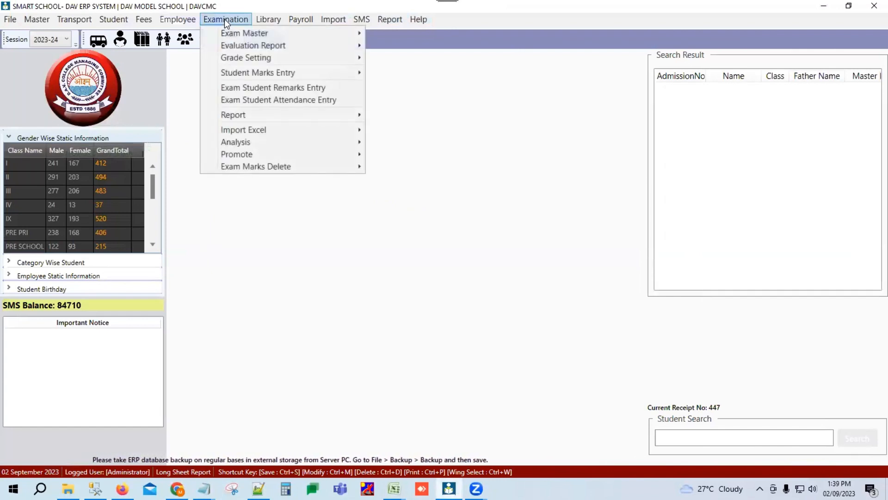
{"action": "mouse_move", "coordinate": [244, 144]}
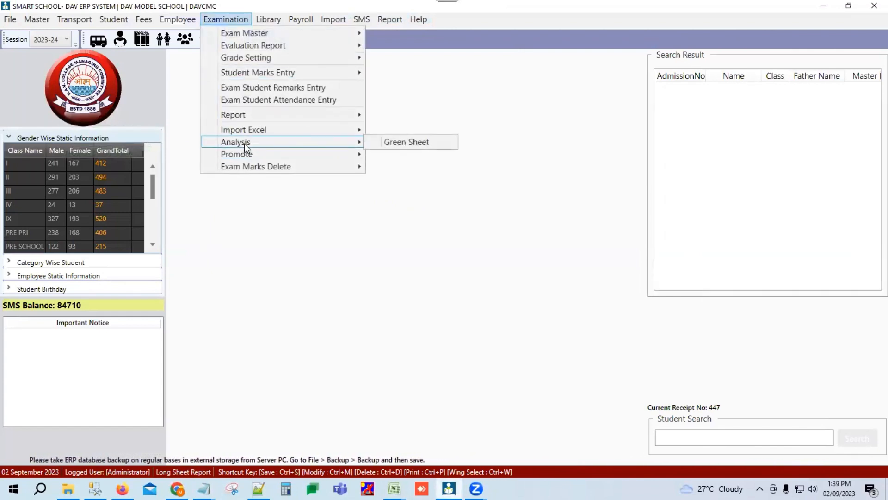
{"action": "left_click", "coordinate": [397, 143]}
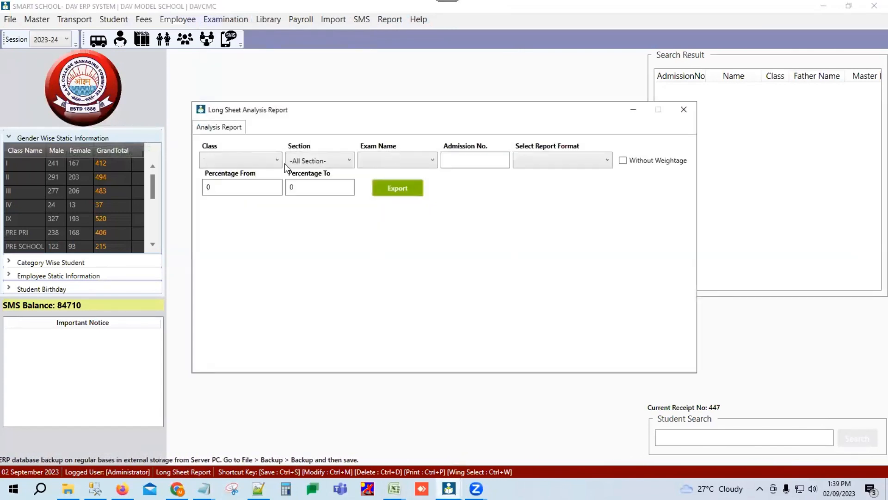
{"action": "left_click", "coordinate": [261, 161]}
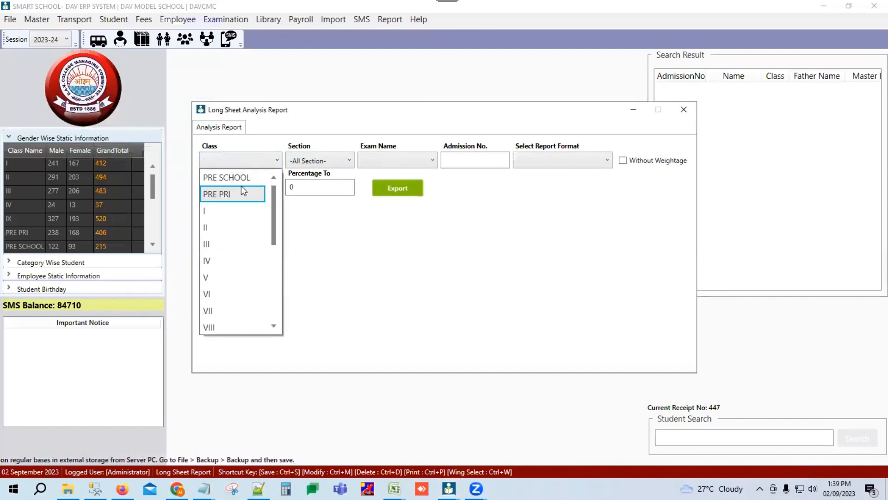
{"action": "scroll", "coordinate": [223, 282], "scroll_direction": "down", "scroll_amount": 2}
{"action": "left_click", "coordinate": [221, 277]}
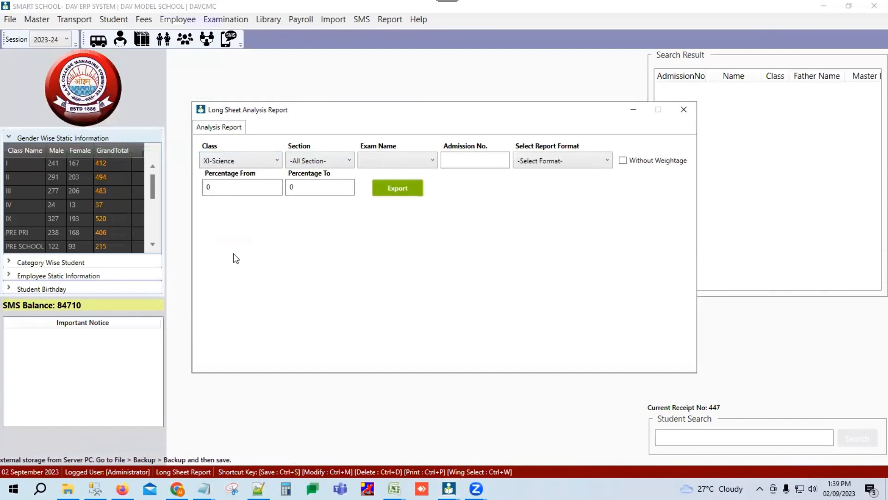
{"action": "left_click", "coordinate": [333, 162]}
{"action": "left_click", "coordinate": [310, 195]}
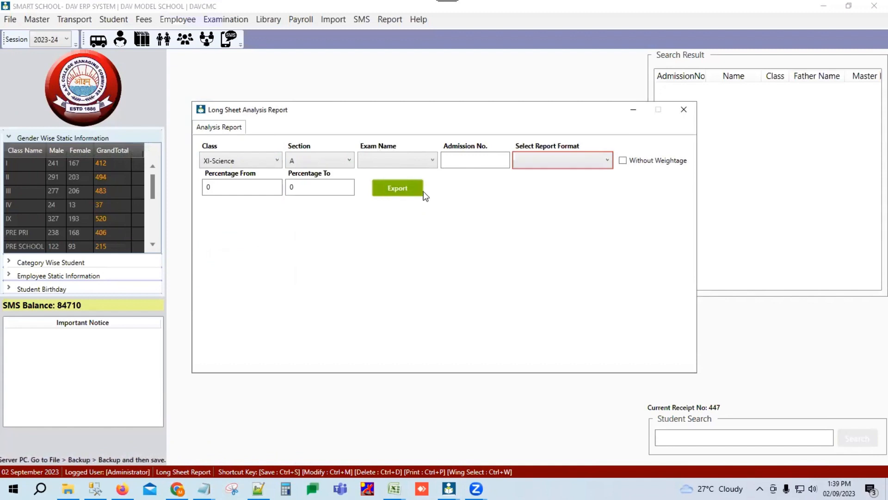
Export the Generate Long Sheet XI-XII (HY) format to the desktop as an Excel file named HY
{"action": "left_click", "coordinate": [555, 159]}
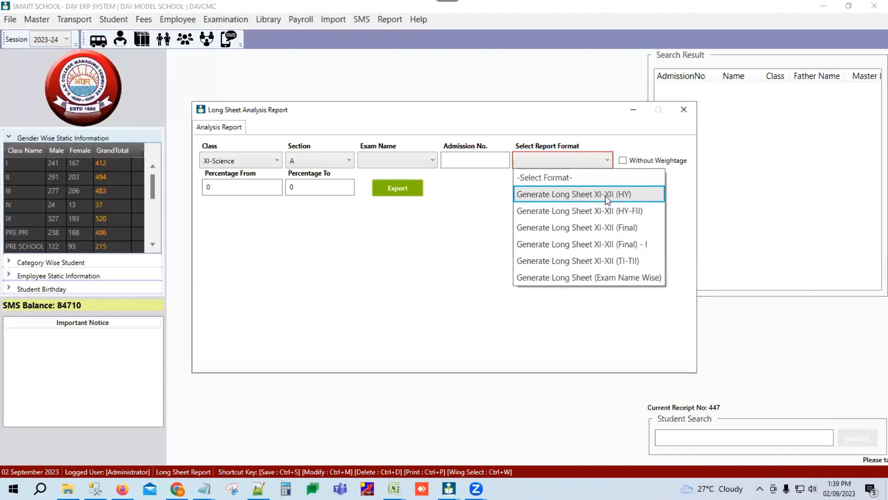
{"action": "left_click", "coordinate": [577, 194]}
{"action": "left_click", "coordinate": [397, 188]}
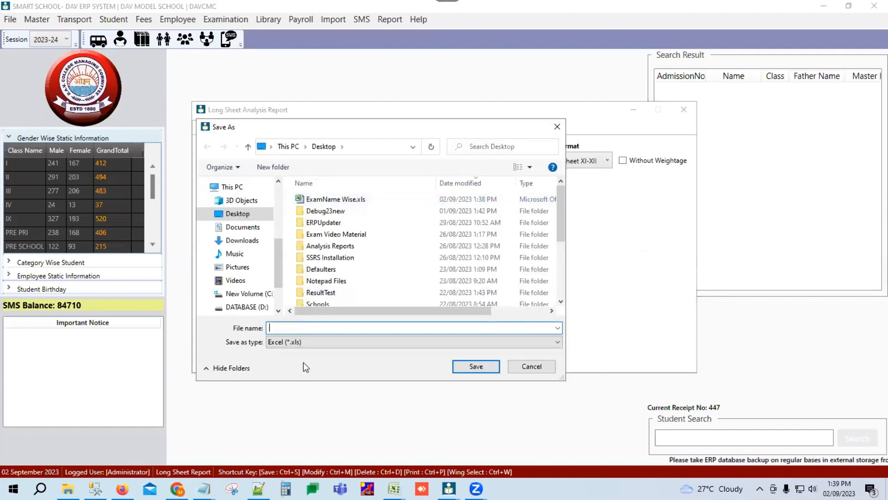
{"action": "type", "text": "HY"}
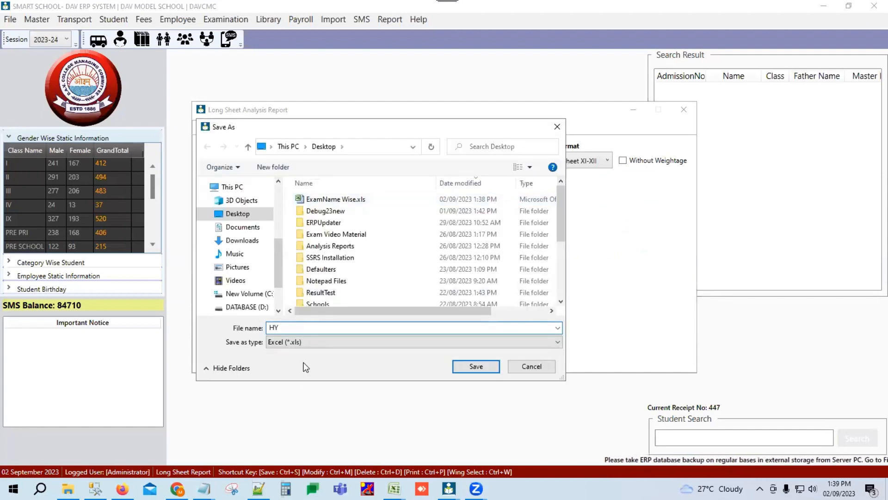
{"action": "left_click", "coordinate": [475, 366]}
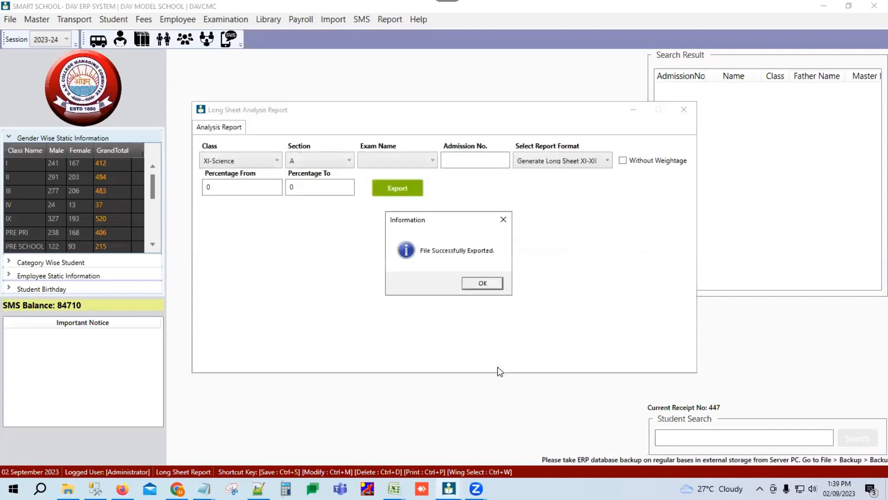
{"action": "left_click", "coordinate": [496, 286]}
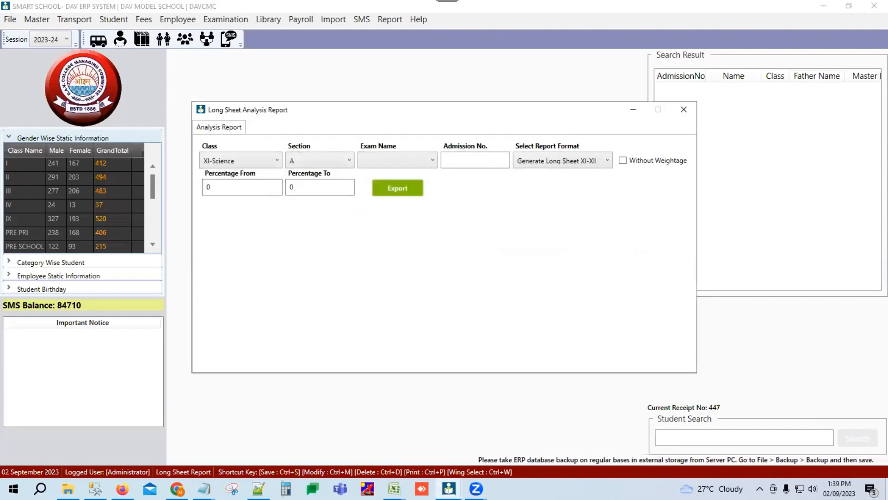
Open HY.xls from the desktop in Excel and examine the first student's English unit test, half-yearly theory and practical marks
{"action": "key", "text": "super+d"}
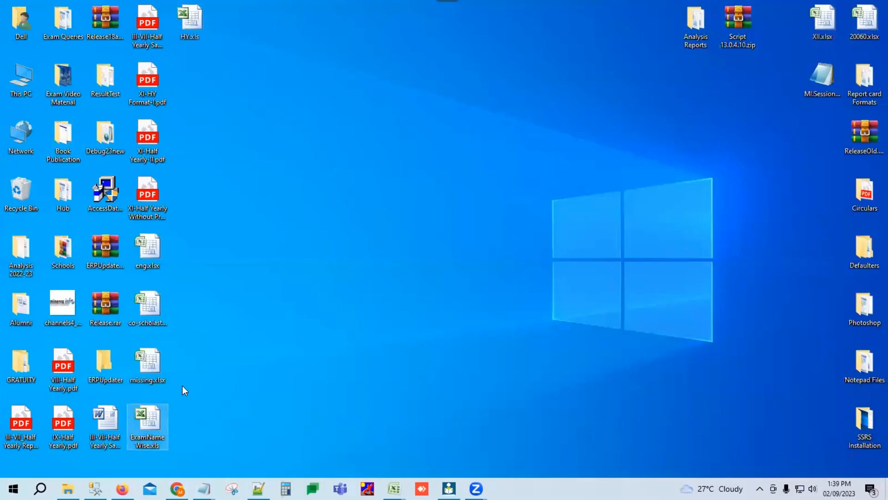
{"action": "double_click", "coordinate": [184, 18]}
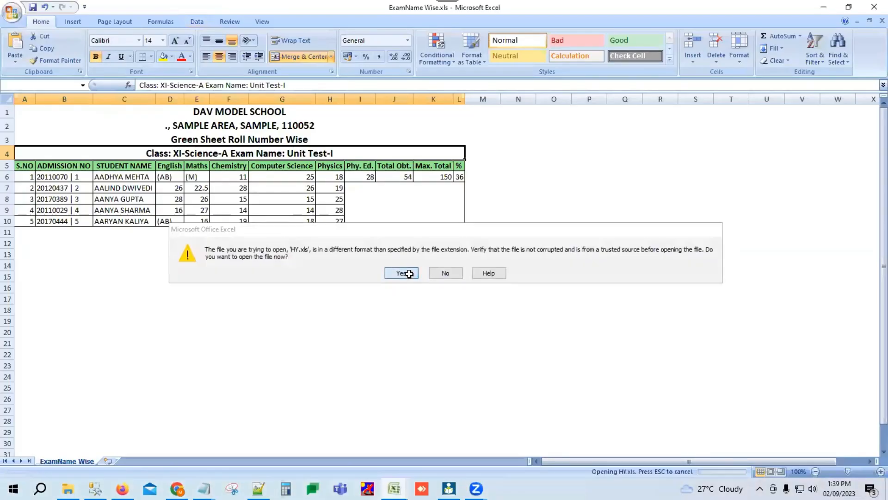
{"action": "left_click", "coordinate": [402, 274]}
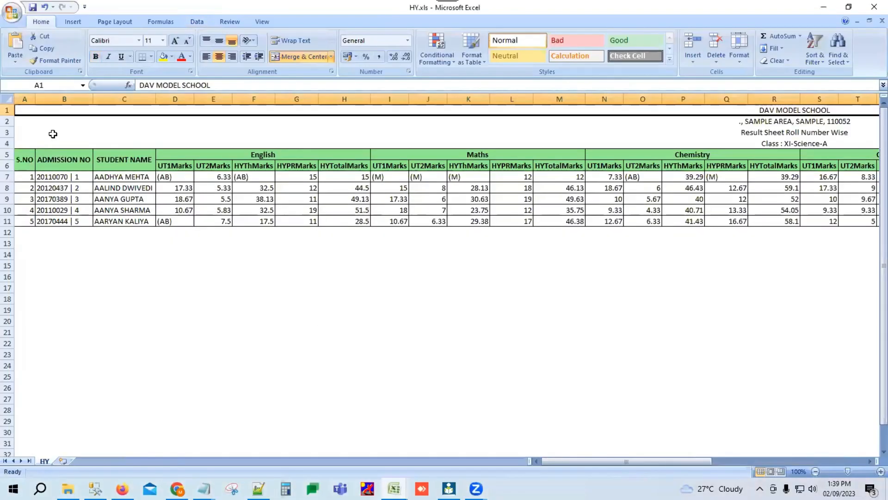
{"action": "left_click", "coordinate": [257, 154]}
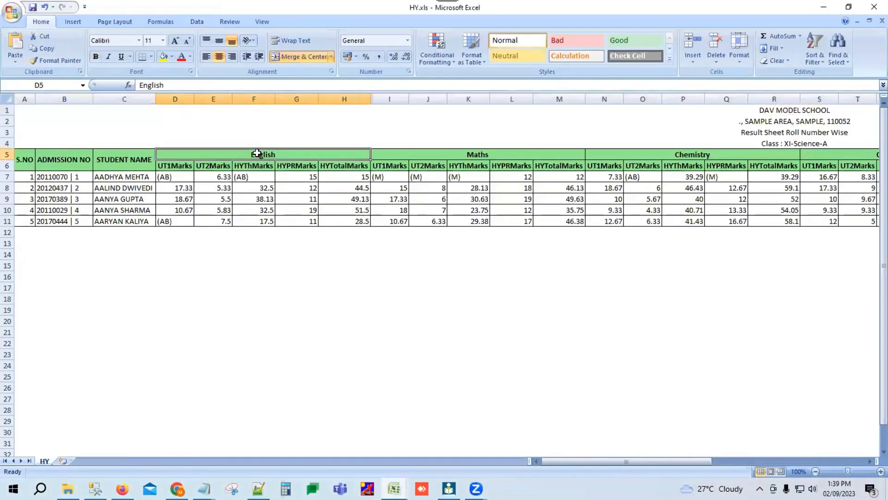
{"action": "left_click", "coordinate": [172, 179]}
{"action": "left_click", "coordinate": [210, 179]}
{"action": "left_click", "coordinate": [248, 179]}
{"action": "left_click", "coordinate": [300, 181]}
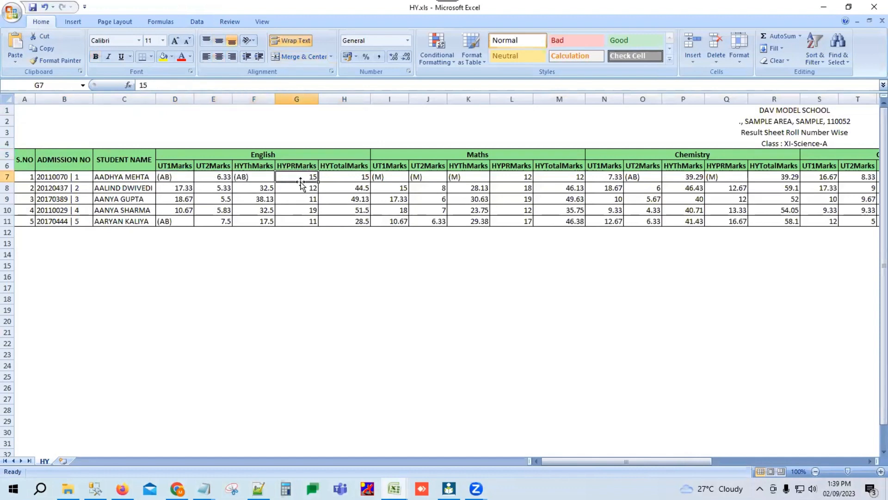
{"action": "left_click", "coordinate": [292, 156]}
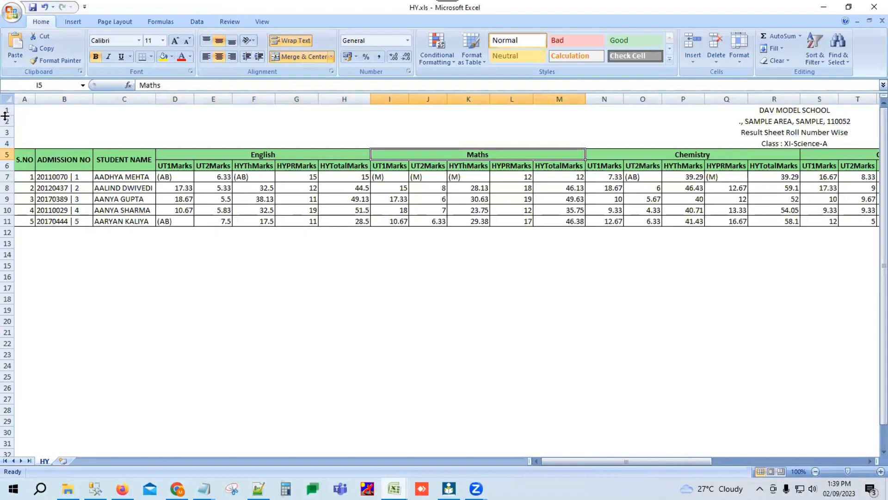
Examine the remaining subject headings from Maths through Phy. Ed. and the first student's overall percentage in the HY sheet
{"action": "key", "text": "Right"}
{"action": "key", "text": "Right"}
{"action": "key", "text": "Right"}
{"action": "key", "text": "Right"}
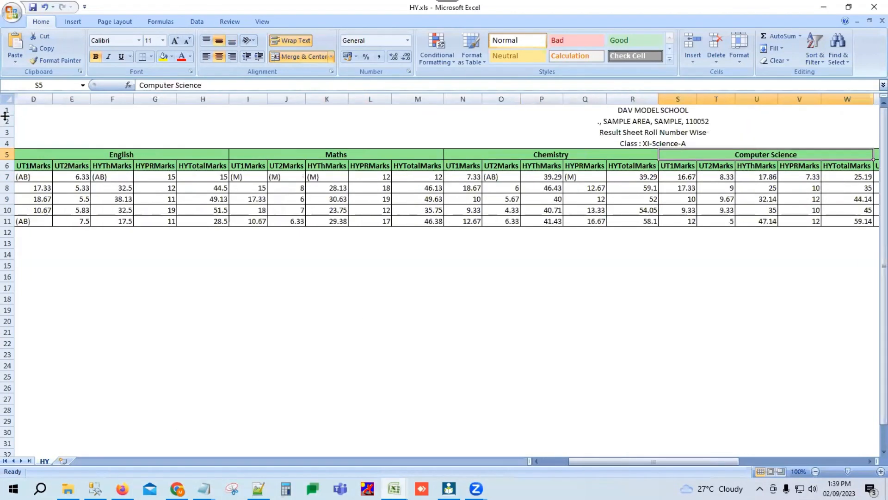
{"action": "key", "text": "Right"}
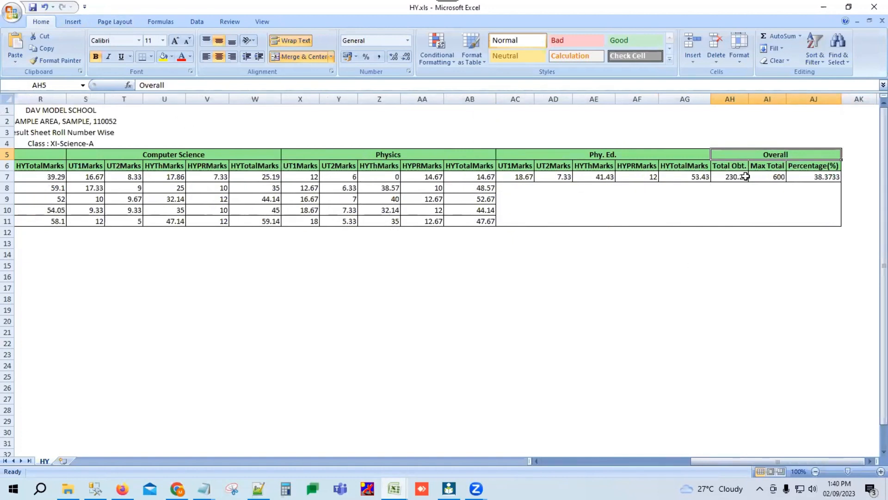
{"action": "left_click", "coordinate": [813, 174]}
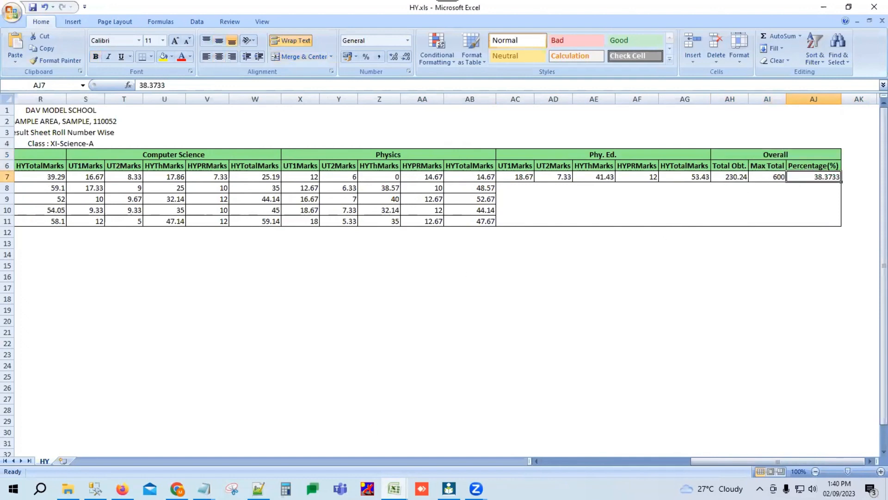
Close the open Excel workbooks, return to Smart School and close the Long Sheet Analysis Report
{"action": "left_click", "coordinate": [873, 6]}
{"action": "left_click", "coordinate": [874, 5]}
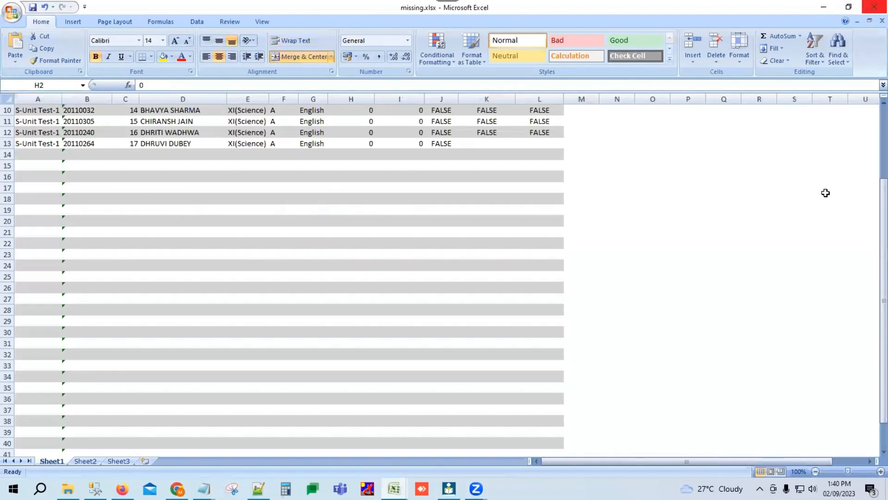
{"action": "left_click", "coordinate": [872, 6]}
{"action": "left_click", "coordinate": [872, 6]}
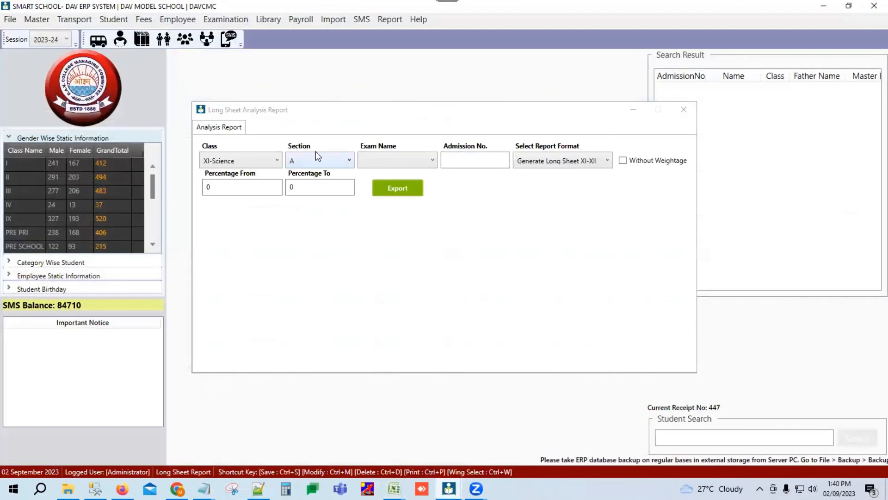
{"action": "left_click", "coordinate": [683, 110]}
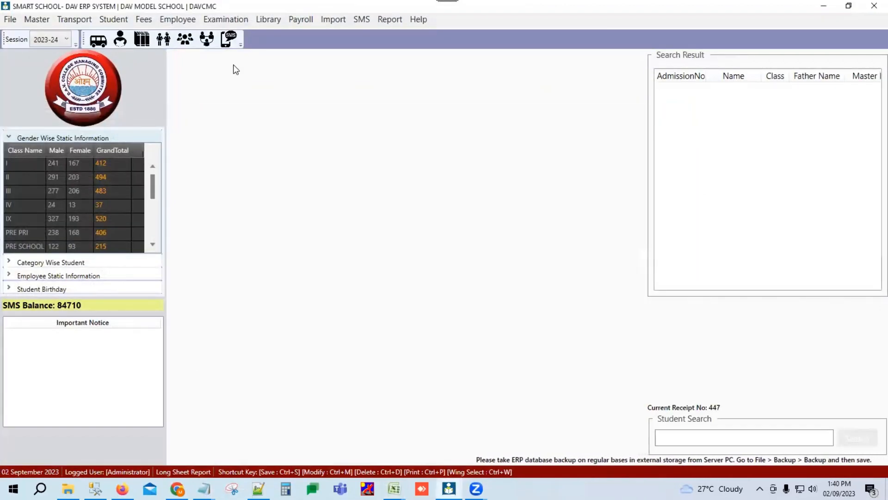
Open Exam Student Marks Delete and list the S-Unit Test-1 English marks for class XI-Science, section A
{"action": "left_click", "coordinate": [228, 20]}
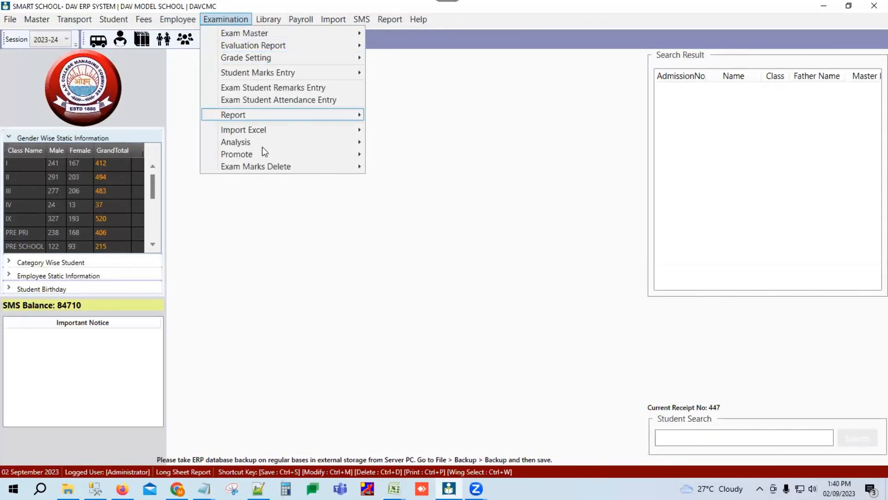
{"action": "mouse_move", "coordinate": [263, 167]}
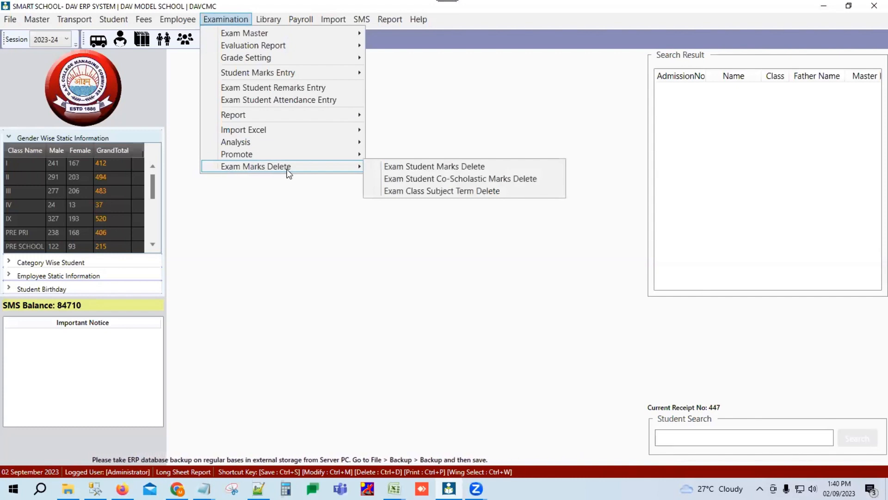
{"action": "left_click", "coordinate": [430, 167]}
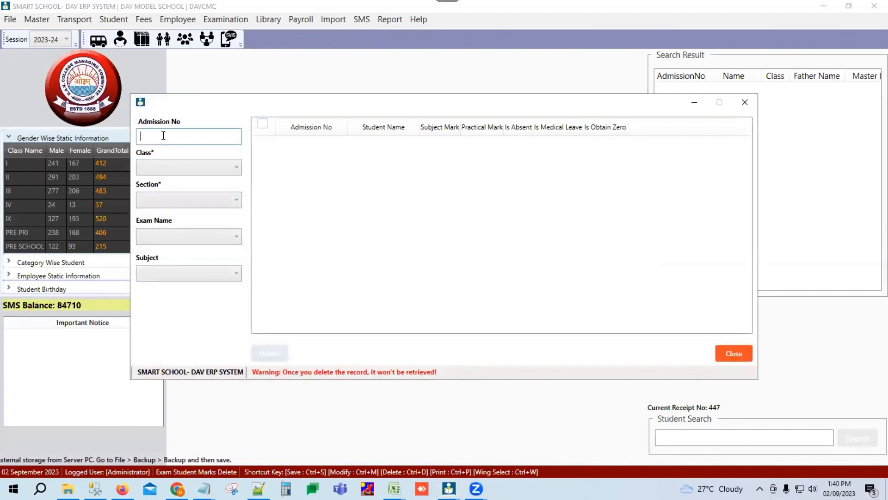
{"action": "left_click", "coordinate": [200, 170]}
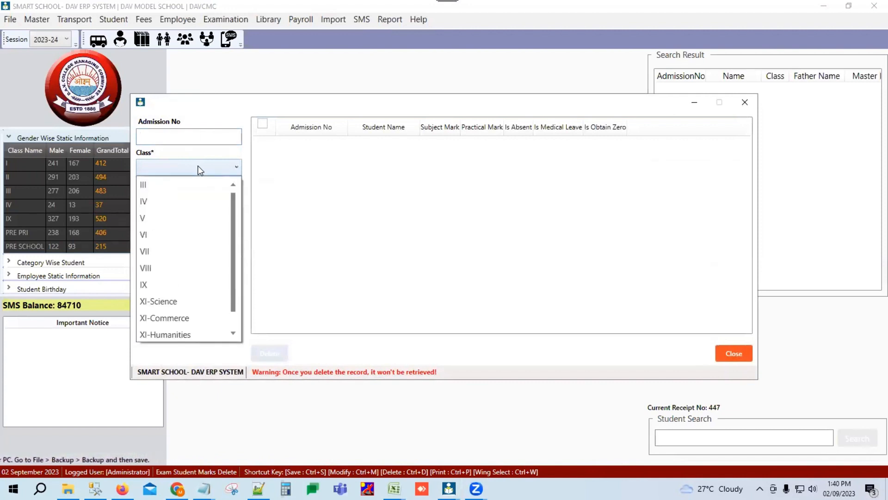
{"action": "left_click", "coordinate": [159, 302]}
{"action": "left_click", "coordinate": [191, 204]}
{"action": "left_click", "coordinate": [149, 218]}
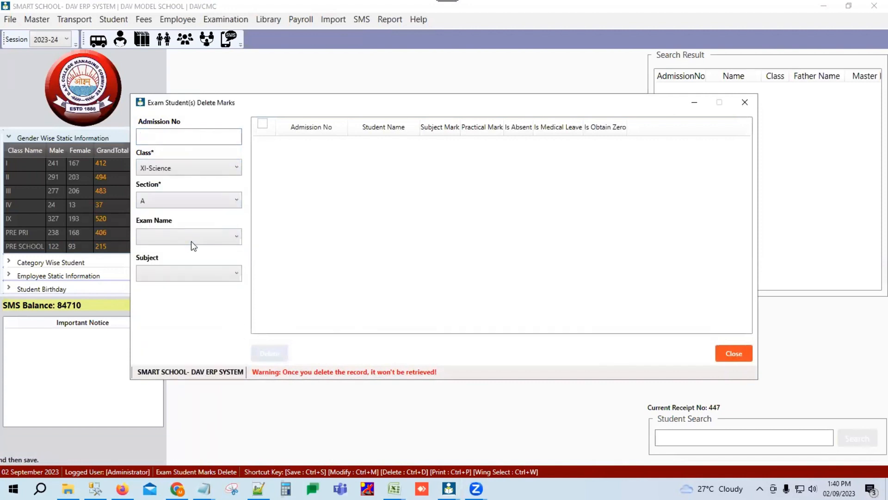
{"action": "left_click", "coordinate": [193, 240]}
{"action": "left_click", "coordinate": [172, 252]}
{"action": "left_click", "coordinate": [183, 272]}
{"action": "left_click", "coordinate": [176, 290]}
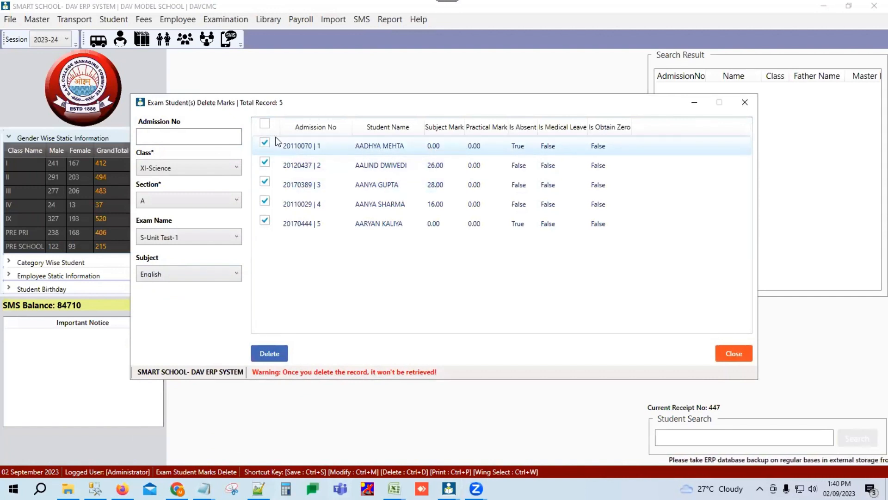
Select all listed students, clear the selection, select only the first student, and close the form without deleting any marks
{"action": "left_click", "coordinate": [265, 124]}
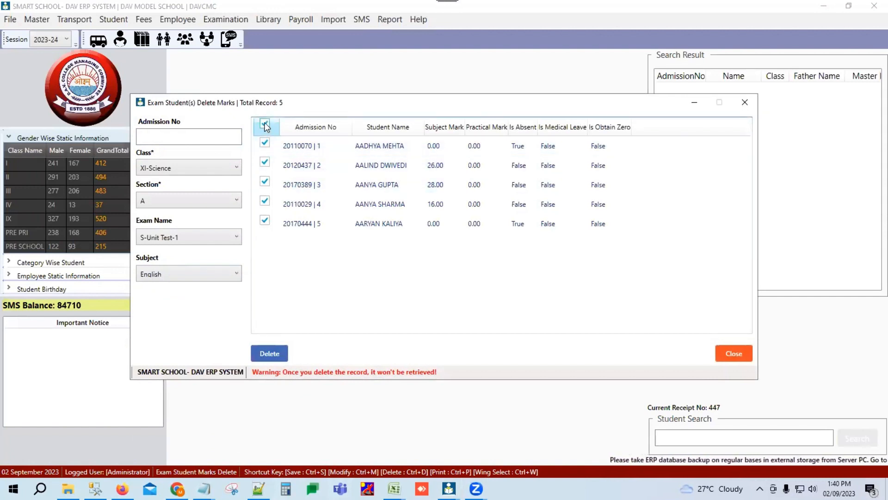
{"action": "left_click", "coordinate": [265, 124]}
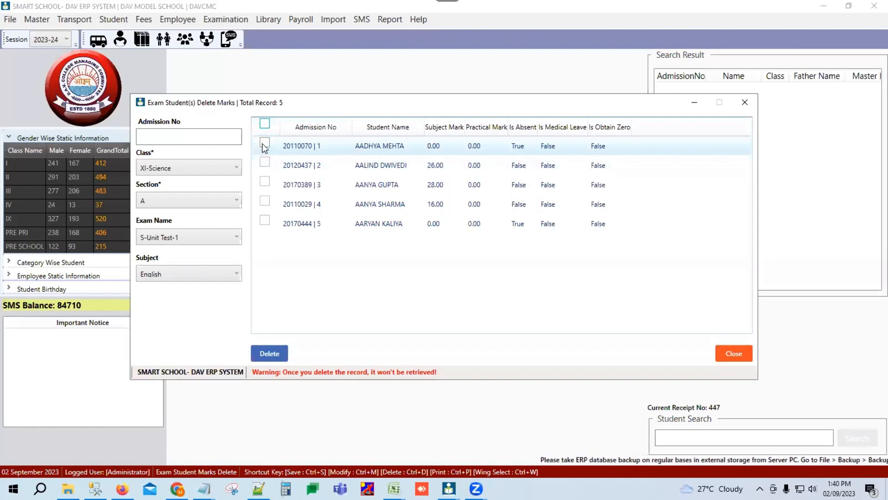
{"action": "left_click", "coordinate": [263, 143]}
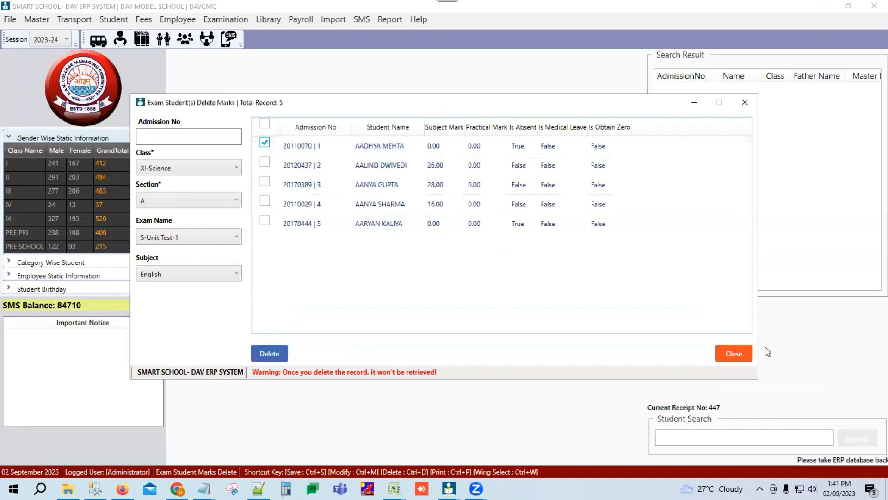
{"action": "left_click", "coordinate": [733, 360]}
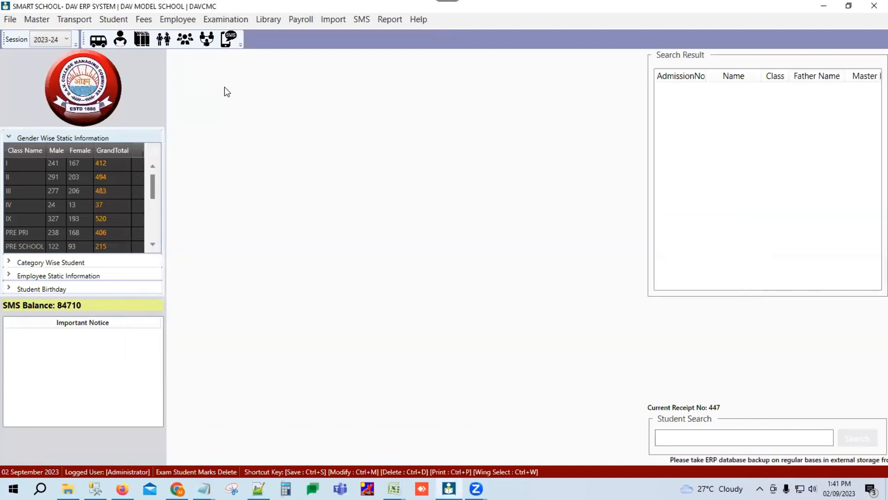
Show the Exam Master options of the Examination module
{"action": "left_click", "coordinate": [226, 20]}
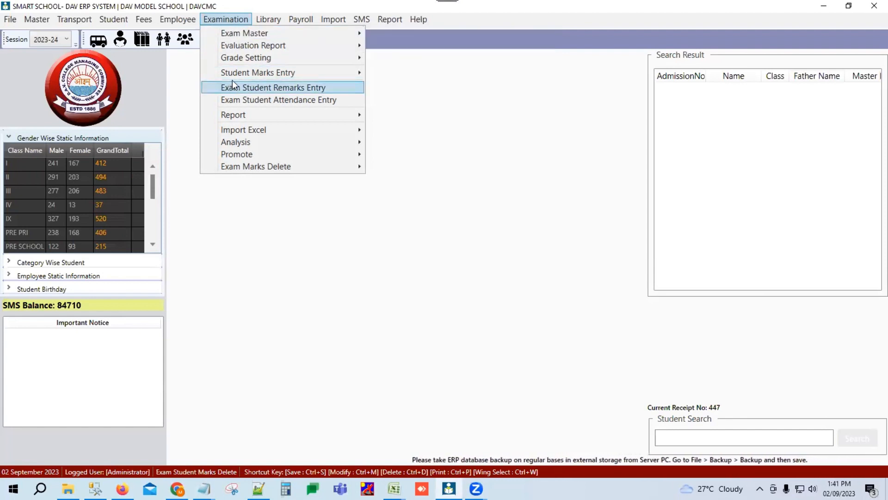
{"action": "mouse_move", "coordinate": [233, 32]}
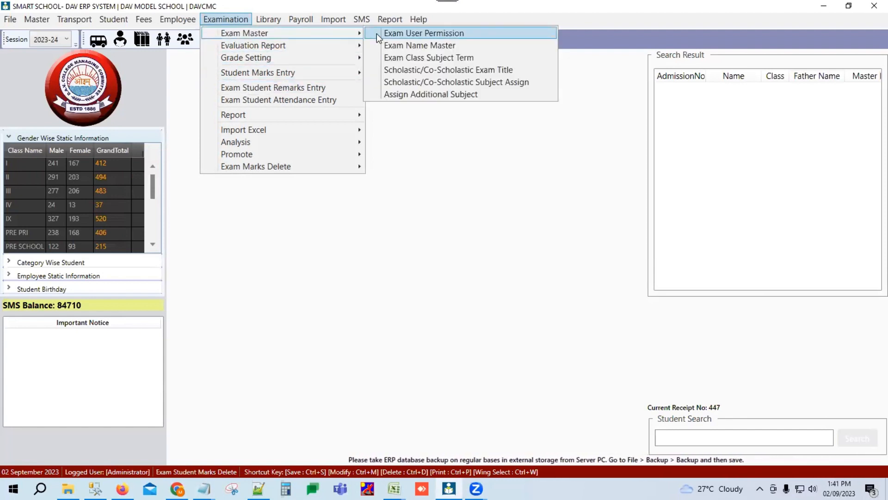